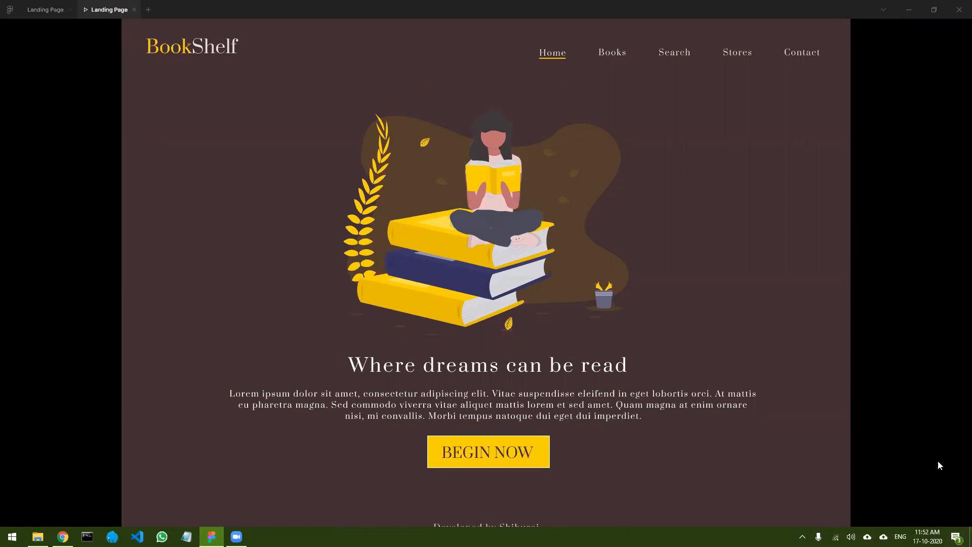
Add a Google Pixel 2 phone frame to the landing page design and position it beneath the Desktop - 1 frame, aligned with its left edge.
key(r)
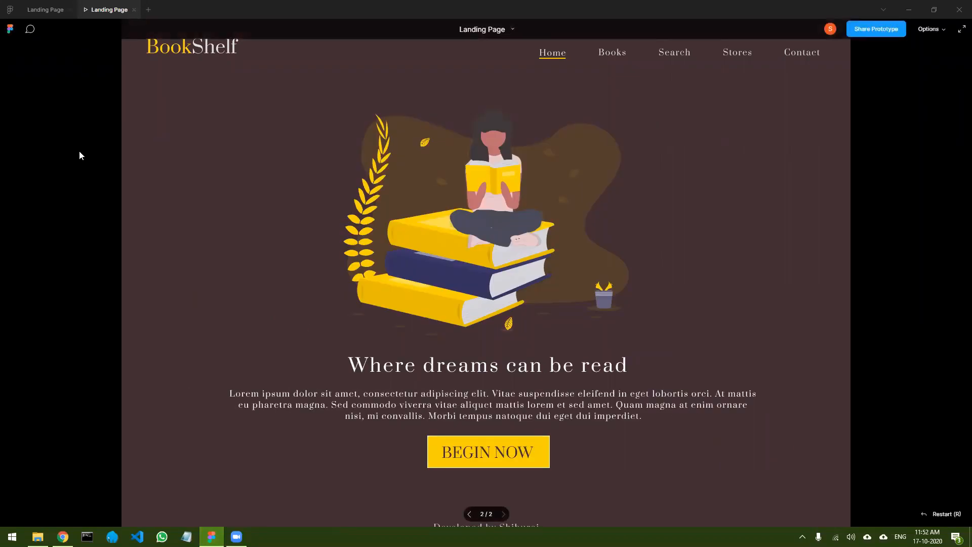
click(52, 12)
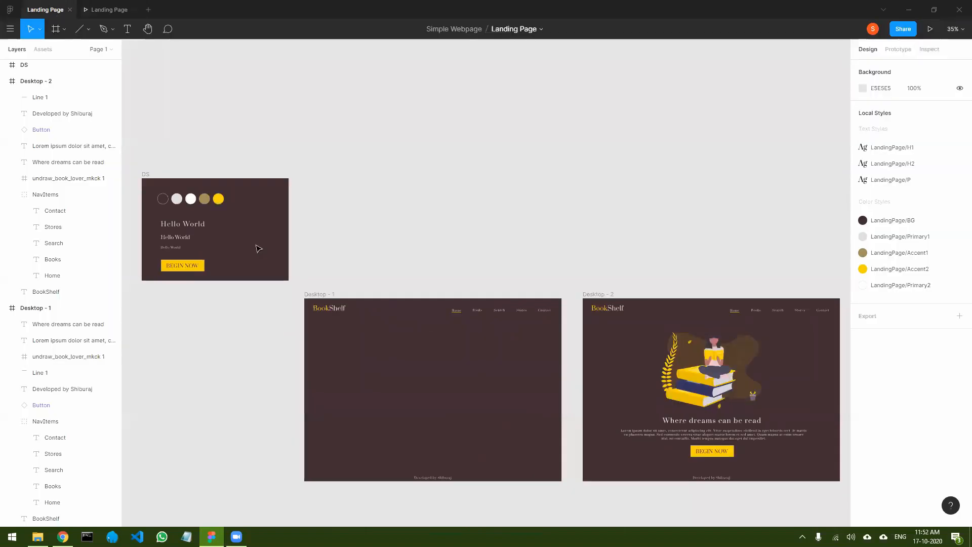
scroll(378, 336, down, 5)
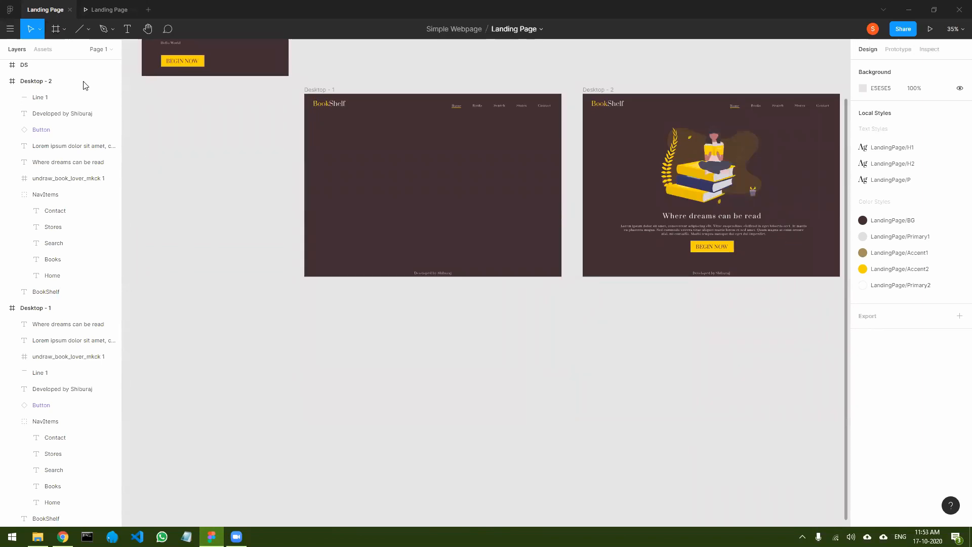
key(f)
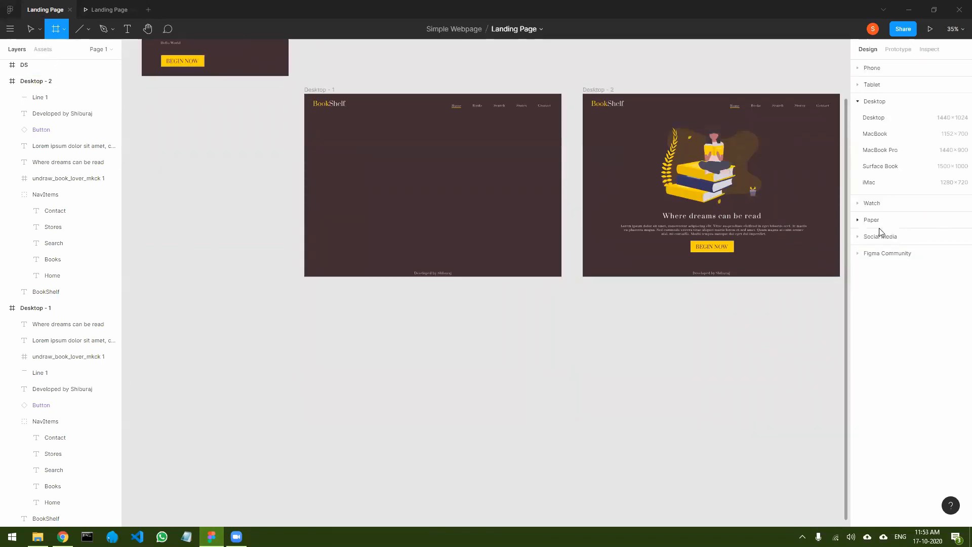
click(869, 69)
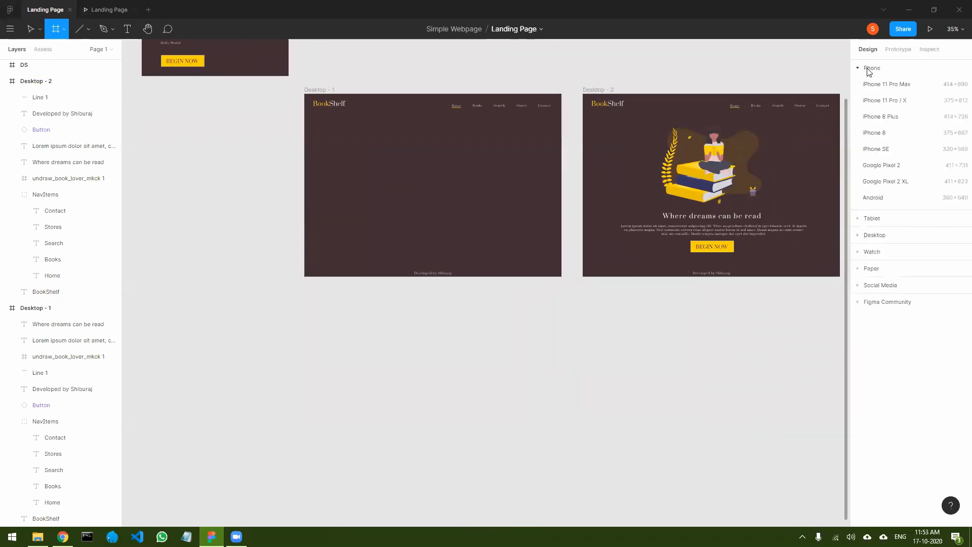
click(890, 168)
drag(624, 412, 304, 303)
click(430, 373)
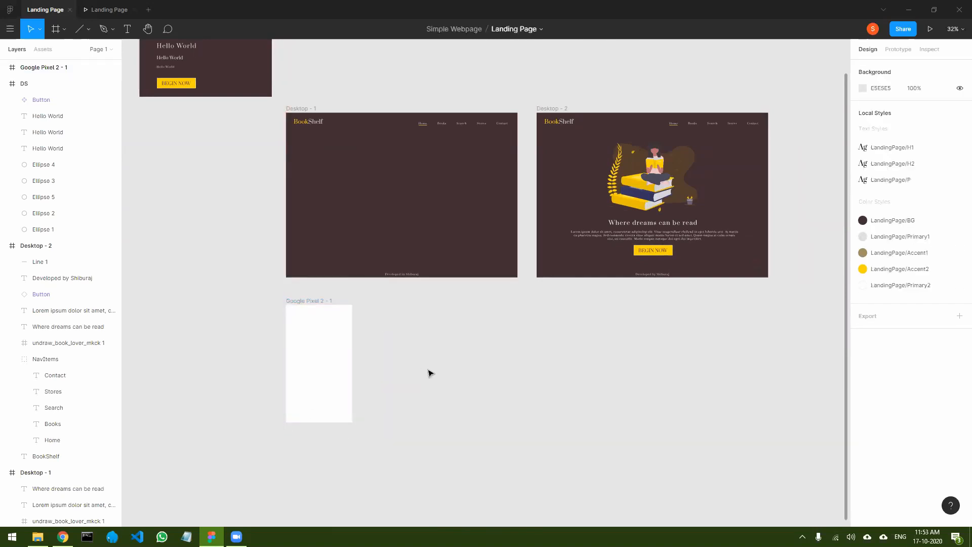
Apply the dark LandingPage/BG color style as the fill of the Google Pixel 2 frame.
click(333, 369)
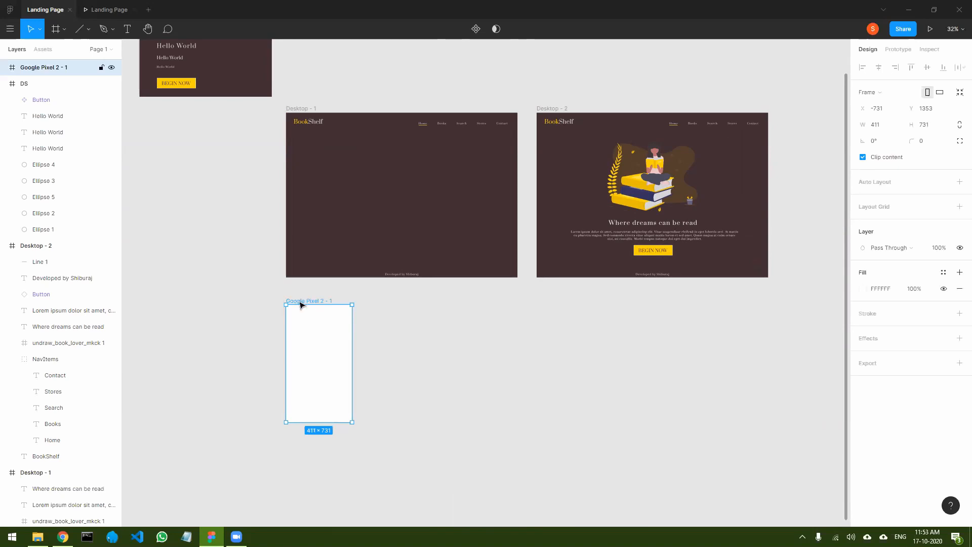
click(863, 288)
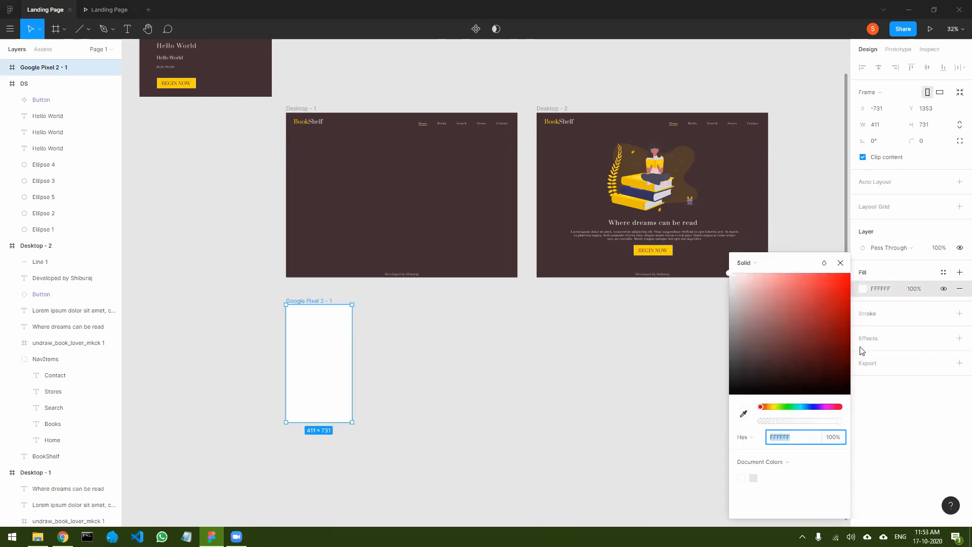
click(942, 273)
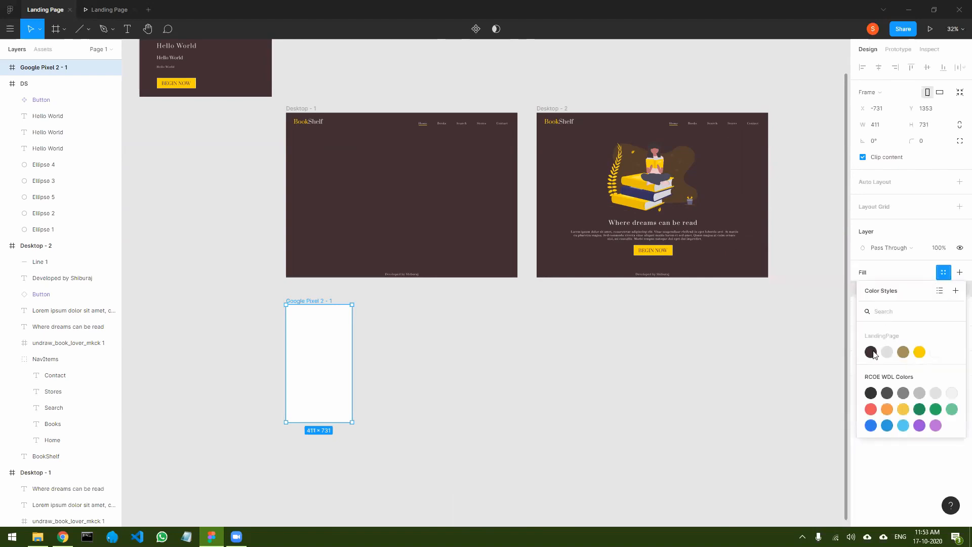
click(871, 352)
click(526, 371)
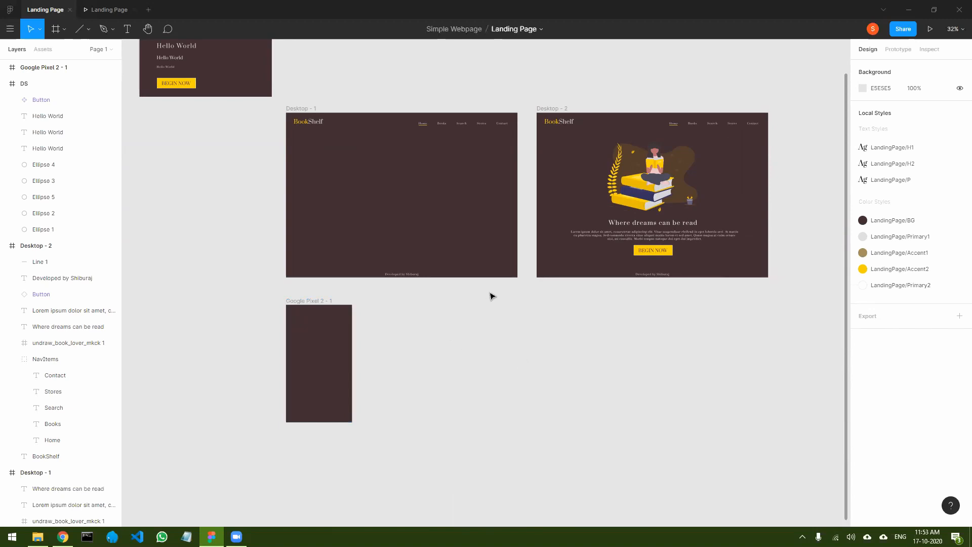
Copy the BookShelf logo from the Desktop - 1 frame into the phone frame's upper-left corner at X 25, Y 25.
click(315, 125)
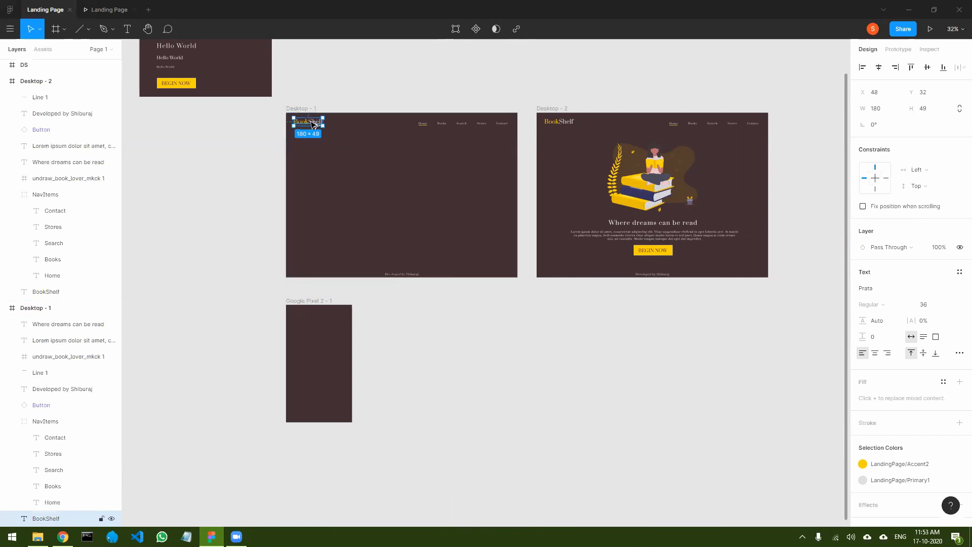
drag(314, 125, 310, 315)
scroll(268, 317, up, 5)
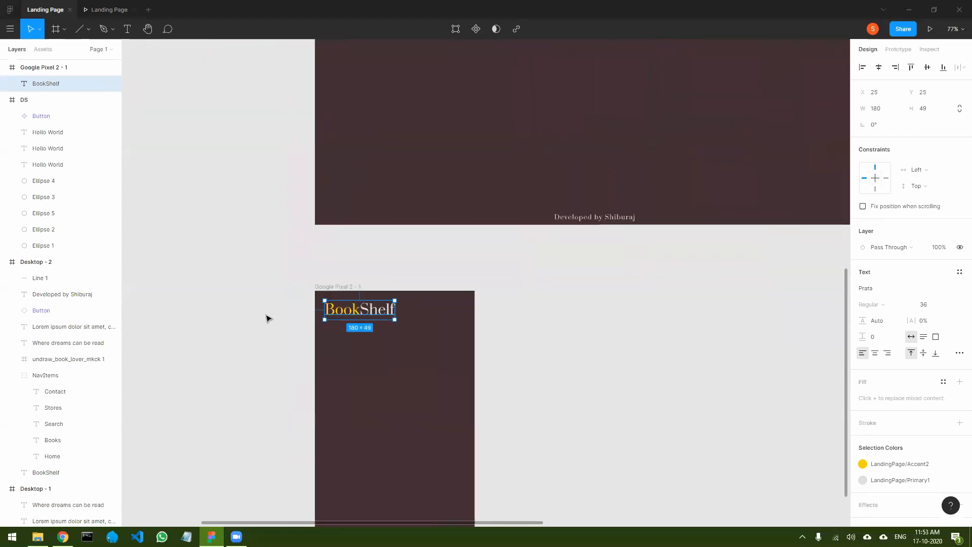
scroll(530, 292, down, 5)
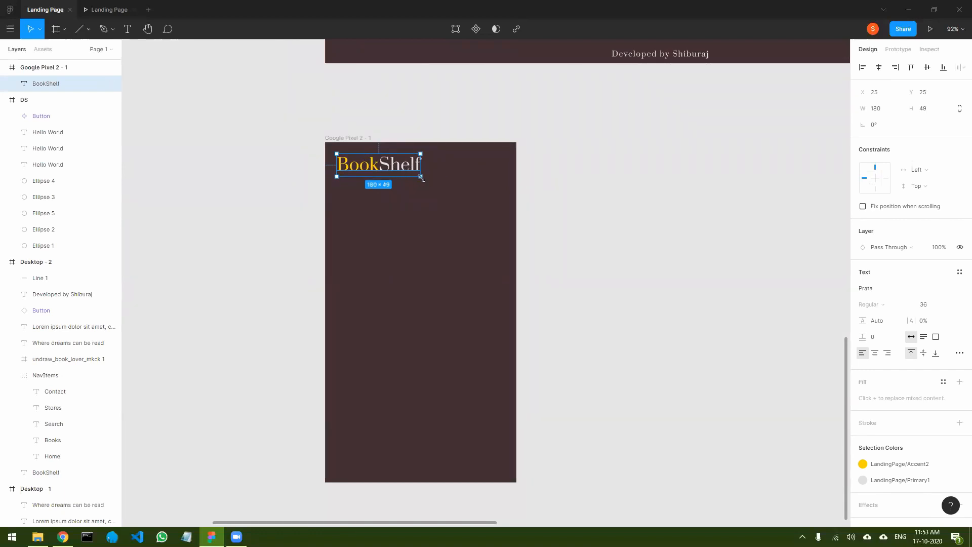
Scale the phone frame's BookShelf logo down proportionally to about 102 × 28 with the Scale tool.
click(39, 31)
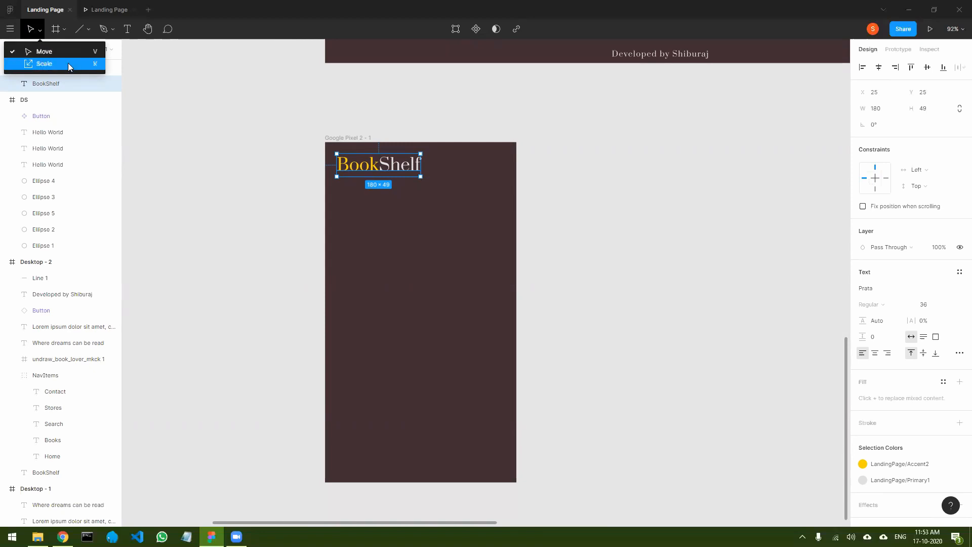
click(45, 64)
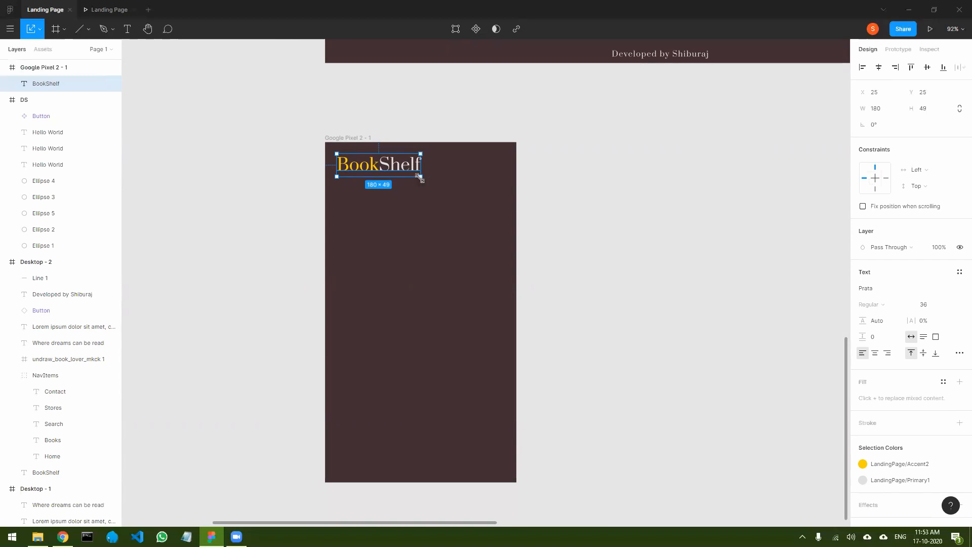
drag(418, 175, 385, 160)
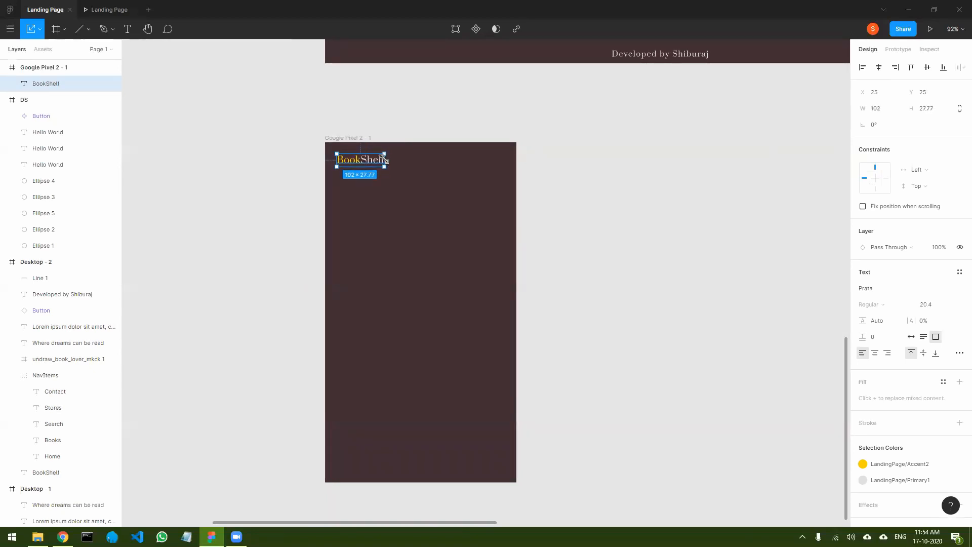
click(591, 231)
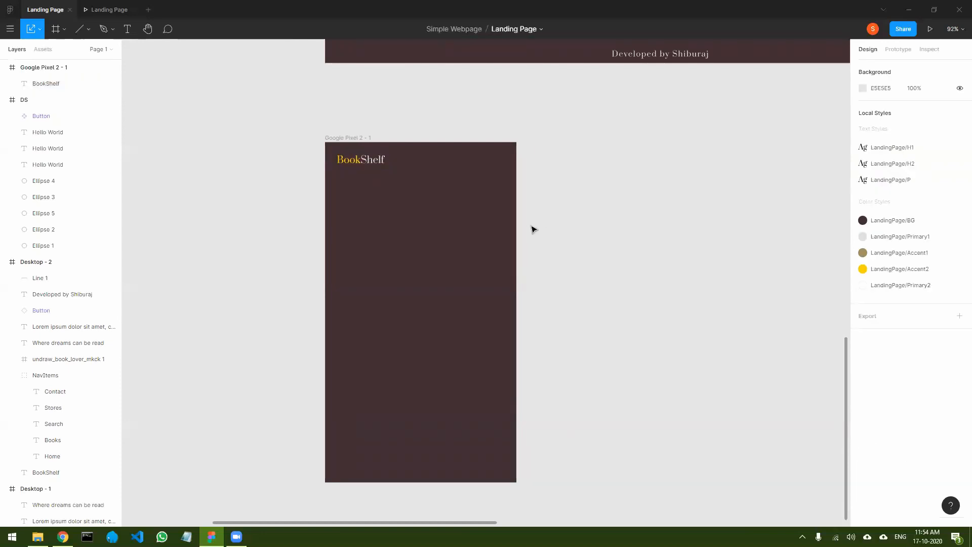
Try a font size of 22 on the phone frame's BookShelf logo, and undo it.
click(375, 163)
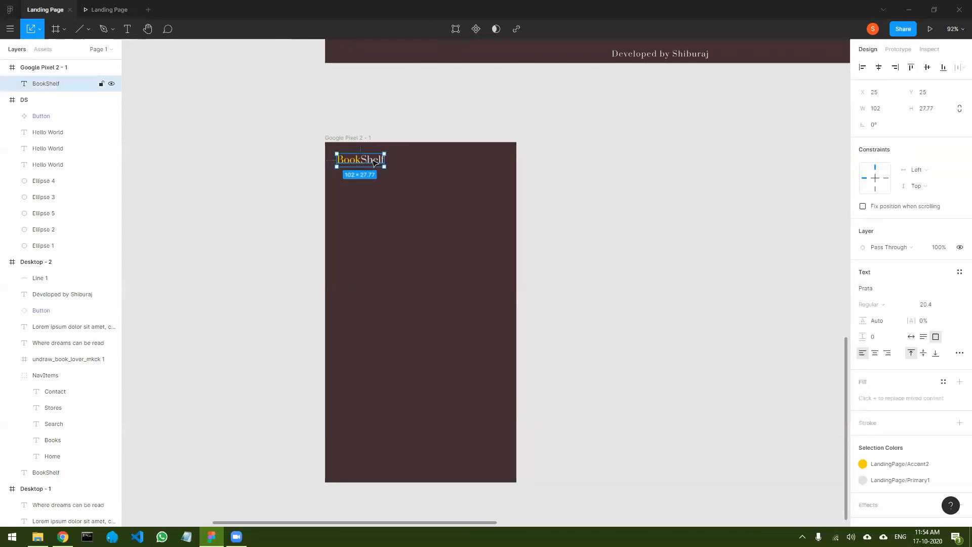
click(930, 306)
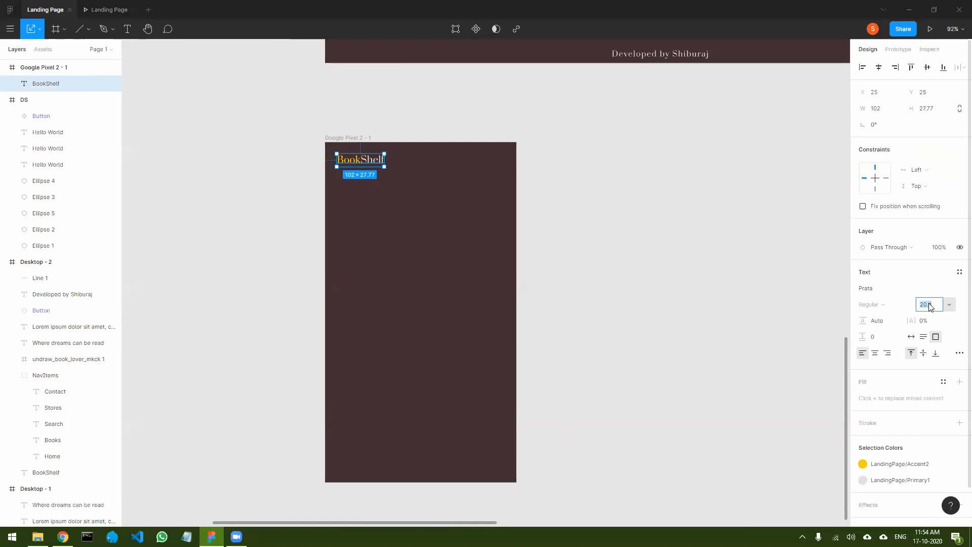
text(22)
key(Return)
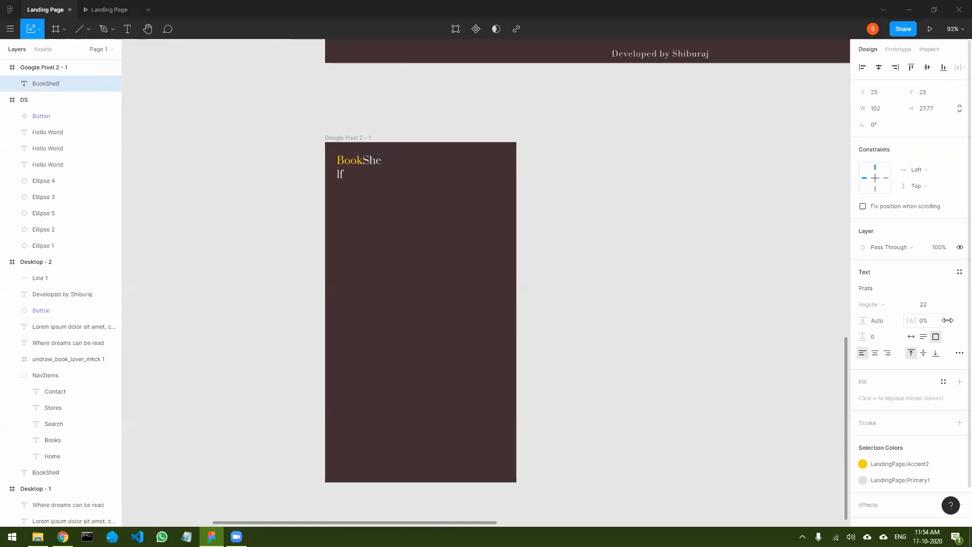
key(ctrl+z)
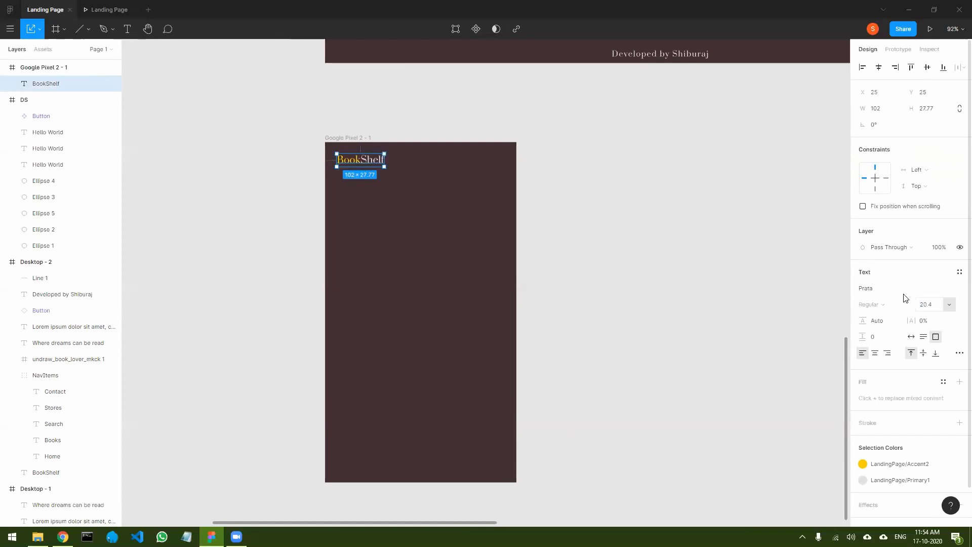
Set the phone logo's font size to 20 and move it slightly closer to the frame's upper-left corner.
click(928, 309)
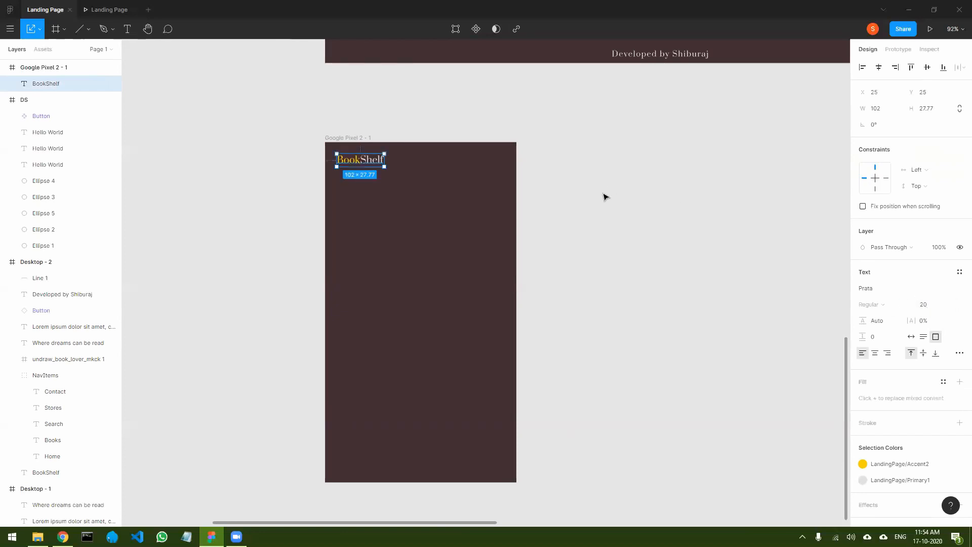
click(451, 190)
click(369, 162)
drag(368, 162, 365, 158)
click(665, 200)
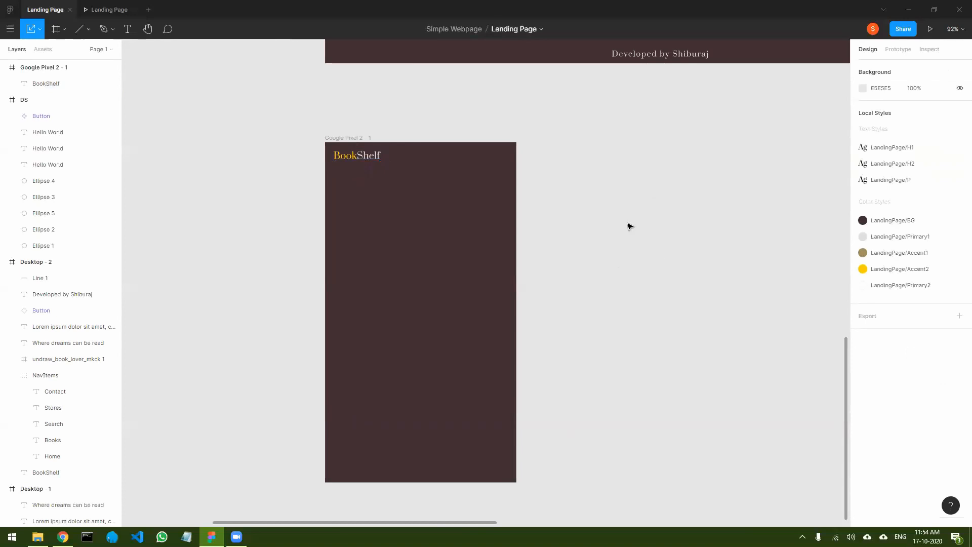
Insert the three-line menu icon using the Material Design Icons plugin, searching for "menu".
scroll(642, 191, down, 5)
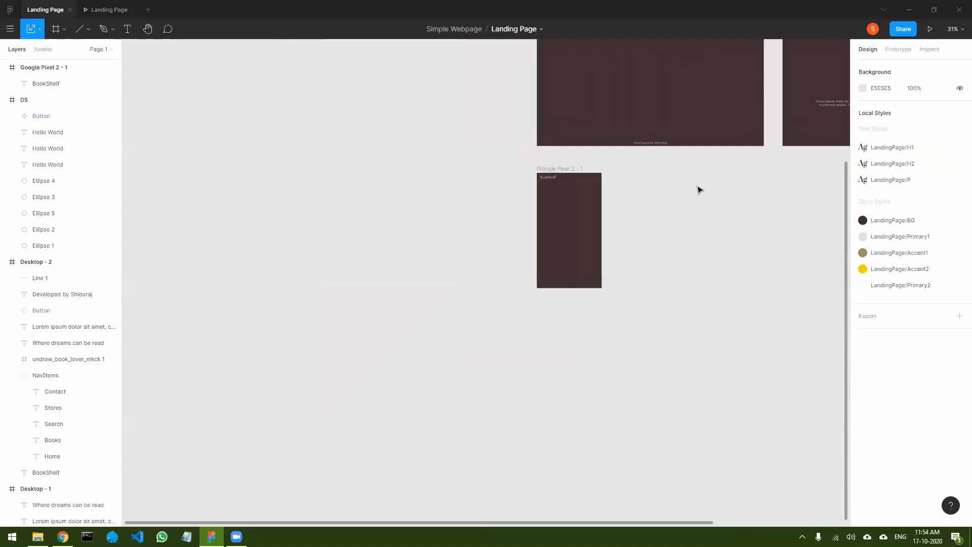
scroll(542, 358, up, 5)
scroll(542, 358, right, 5)
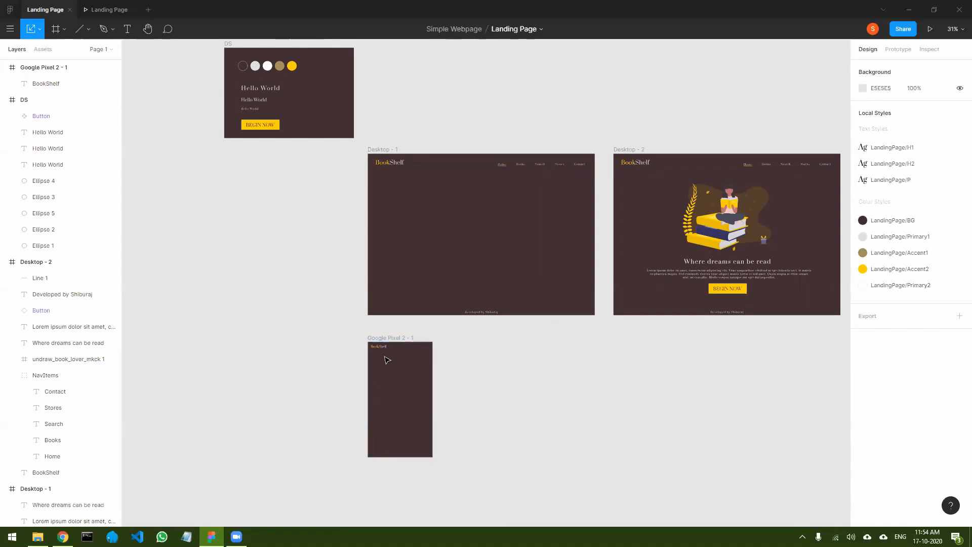
scroll(306, 321, up, 5)
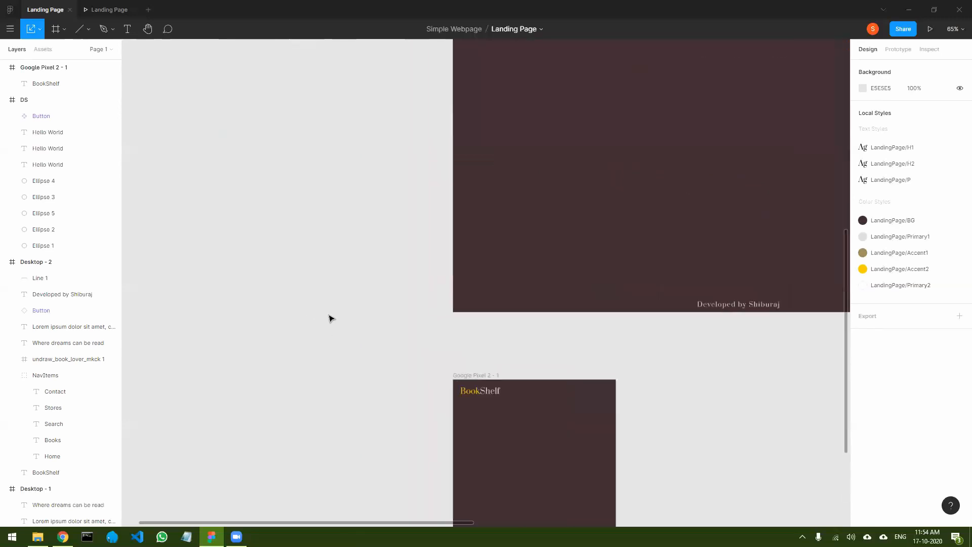
drag(575, 362, 506, 158)
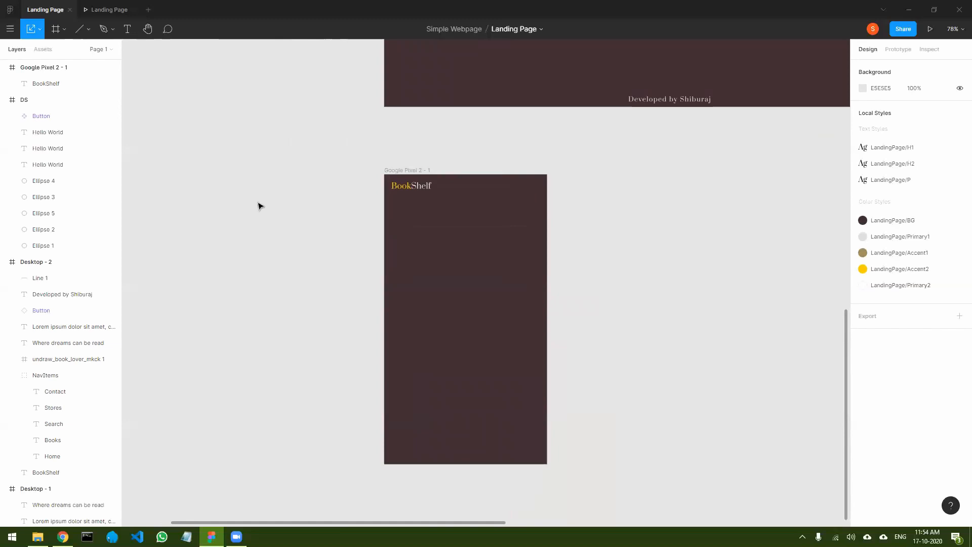
click(9, 29)
mouse_move(79, 164)
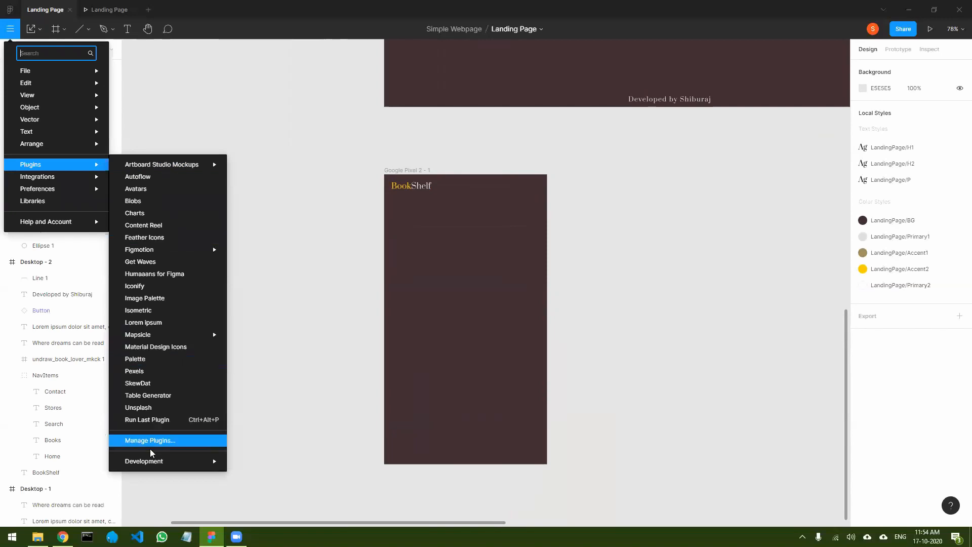
click(169, 352)
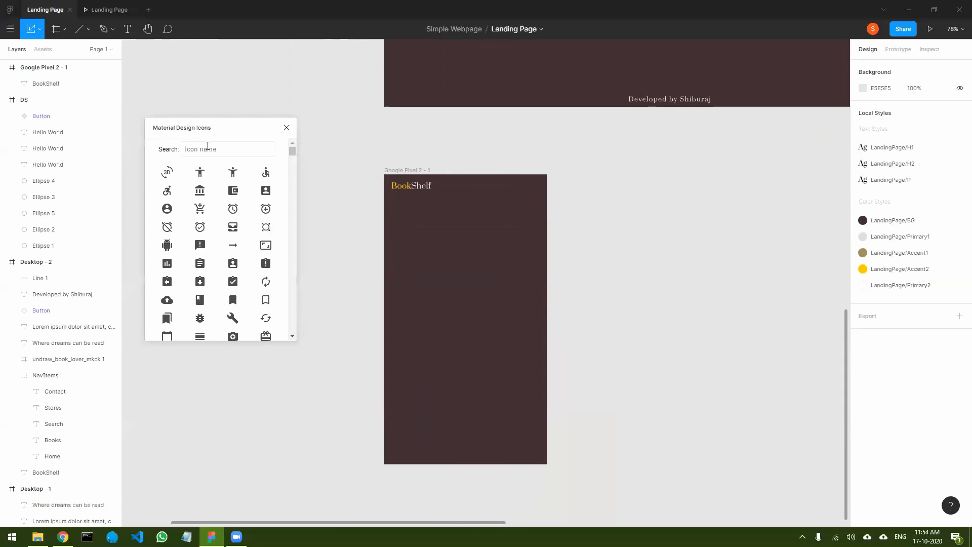
click(214, 147)
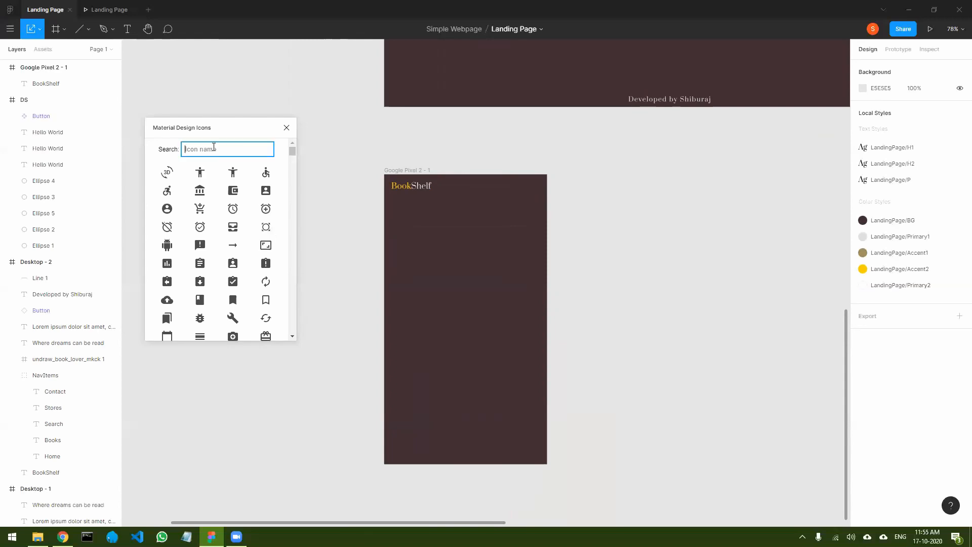
text(menu)
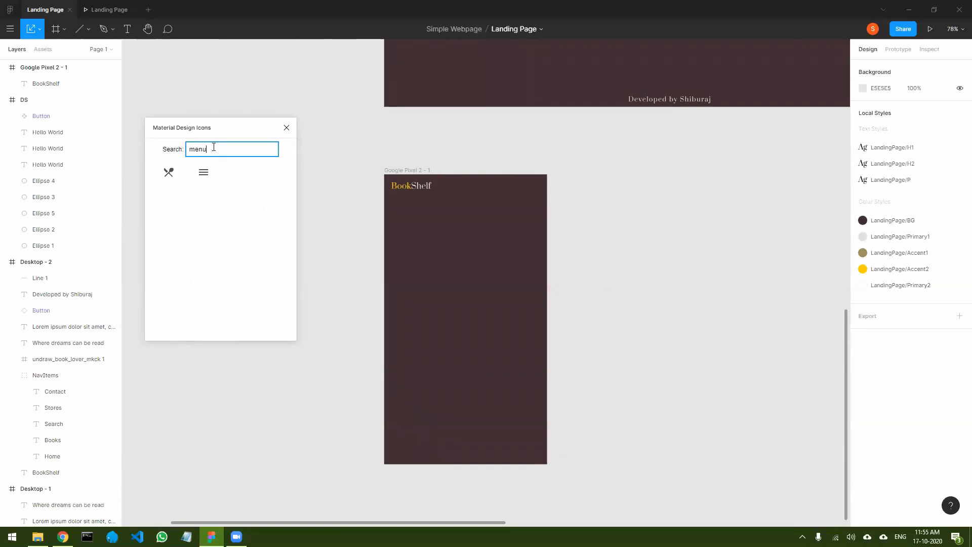
click(203, 175)
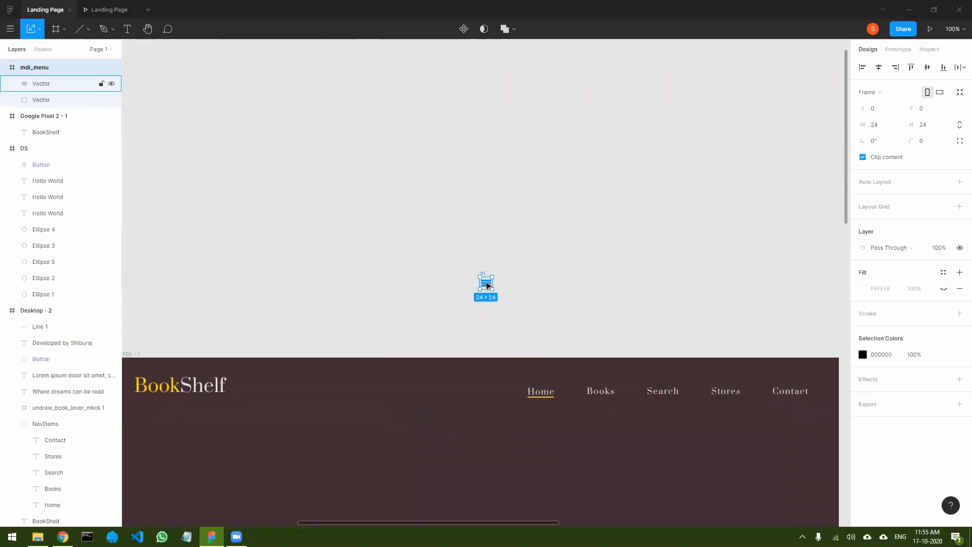
Move the menu icon into the phone frame's upper-right corner, level with the logo, at X 372, Y 16.
drag(484, 282, 313, 163)
click(417, 393)
scroll(256, 390, down, 3)
scroll(195, 372, up, 3)
Scale the menu icon up to 34 × 34 and reposition it in the phone header at X 356, Y 13.
click(513, 142)
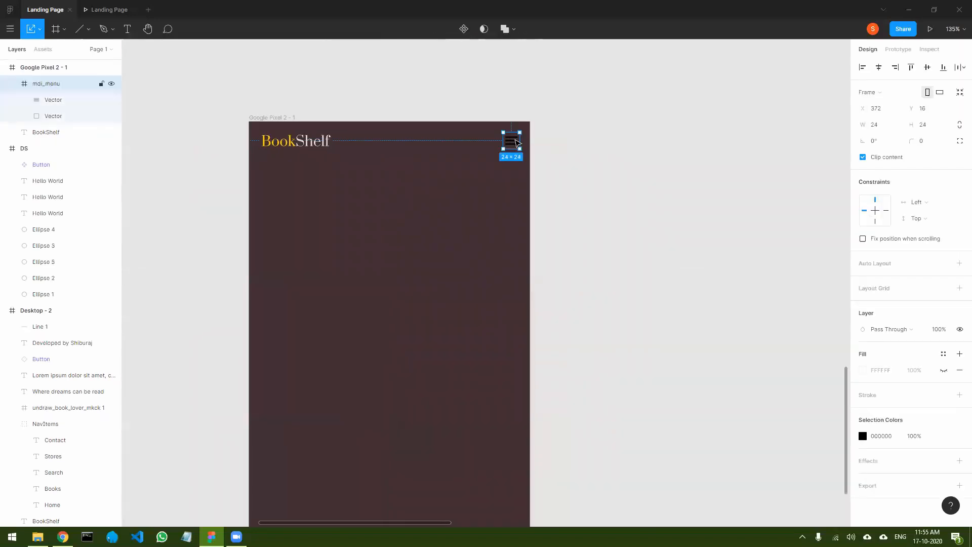
drag(525, 154, 523, 153)
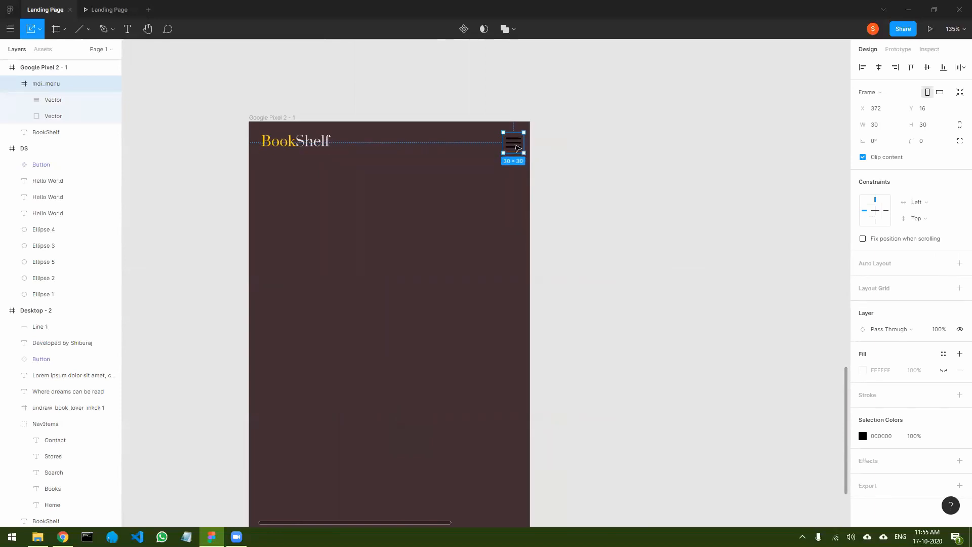
drag(515, 146, 508, 145)
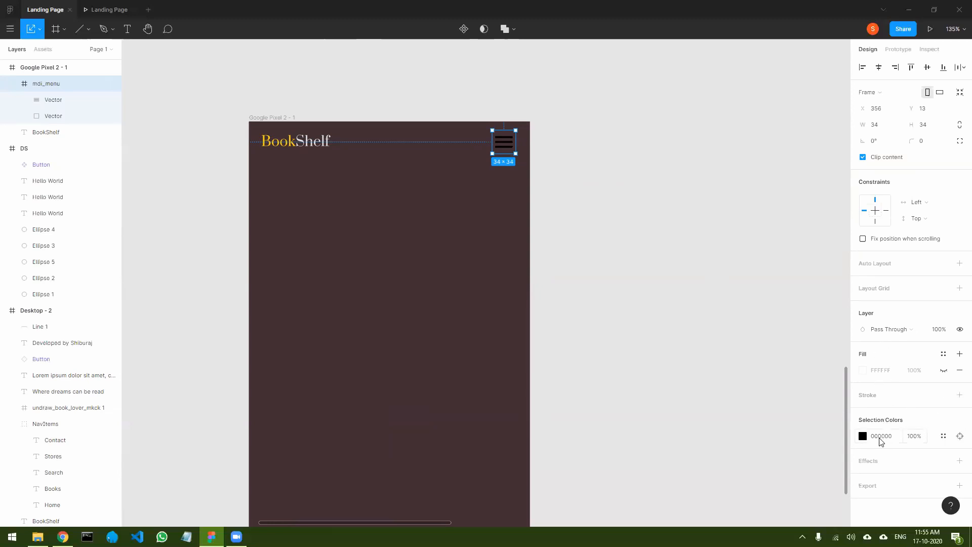
Recolour the phone header's menu icon to the light grey document colour E5E5E5.
click(863, 437)
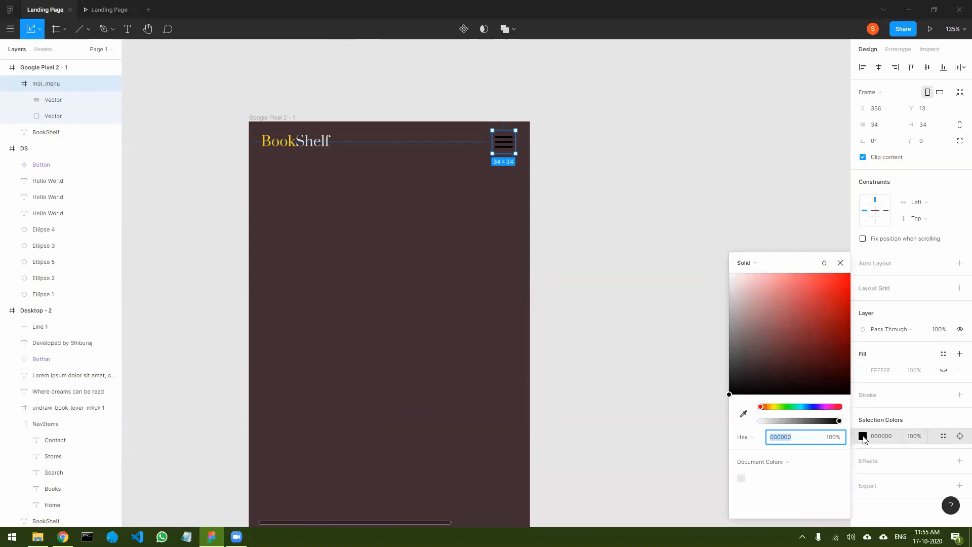
click(741, 478)
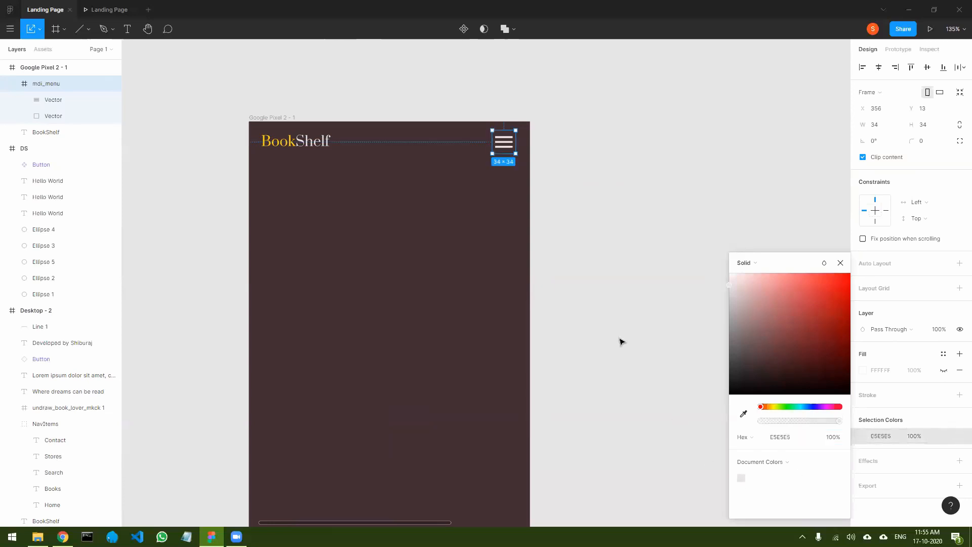
click(650, 318)
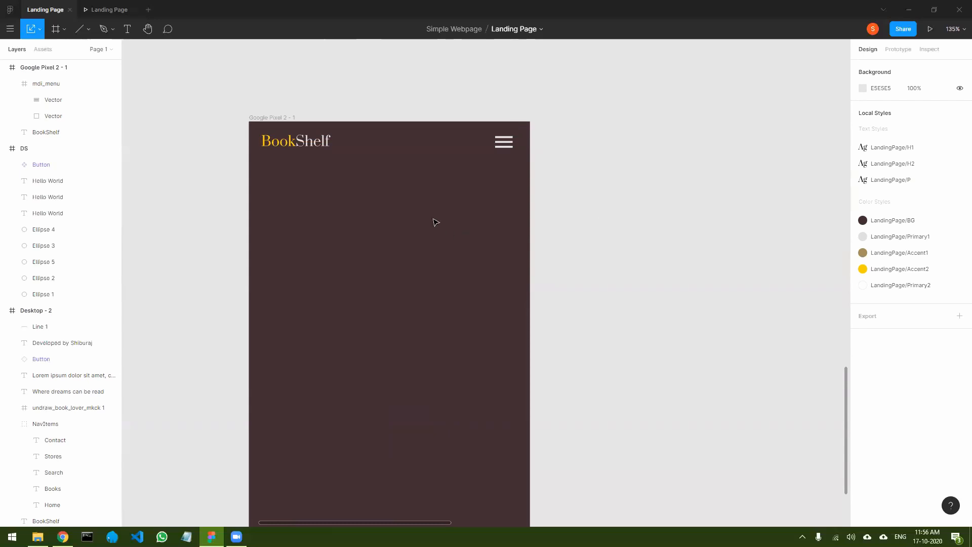
scroll(572, 224, up, 3)
drag(475, 239, 80, 313)
scroll(374, 292, down, 5)
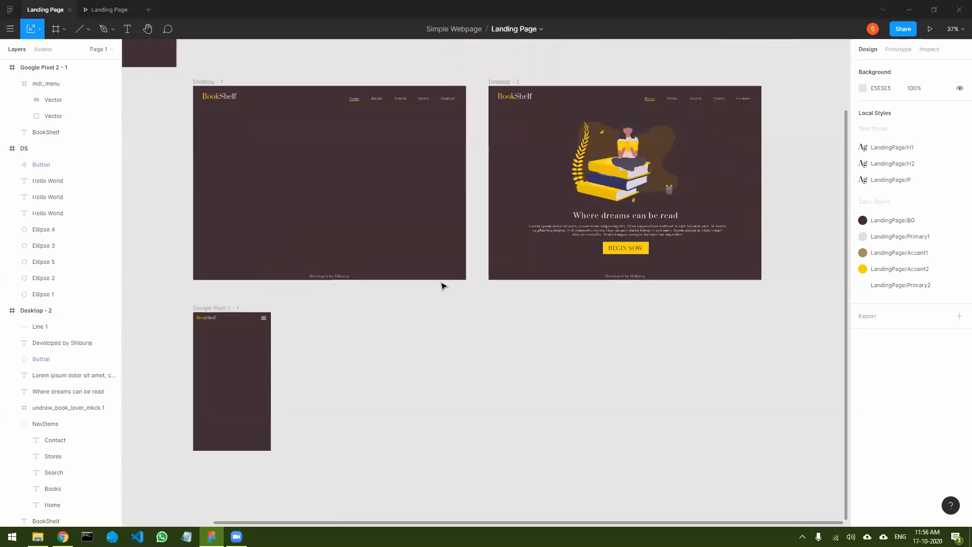
drag(396, 356, 496, 349)
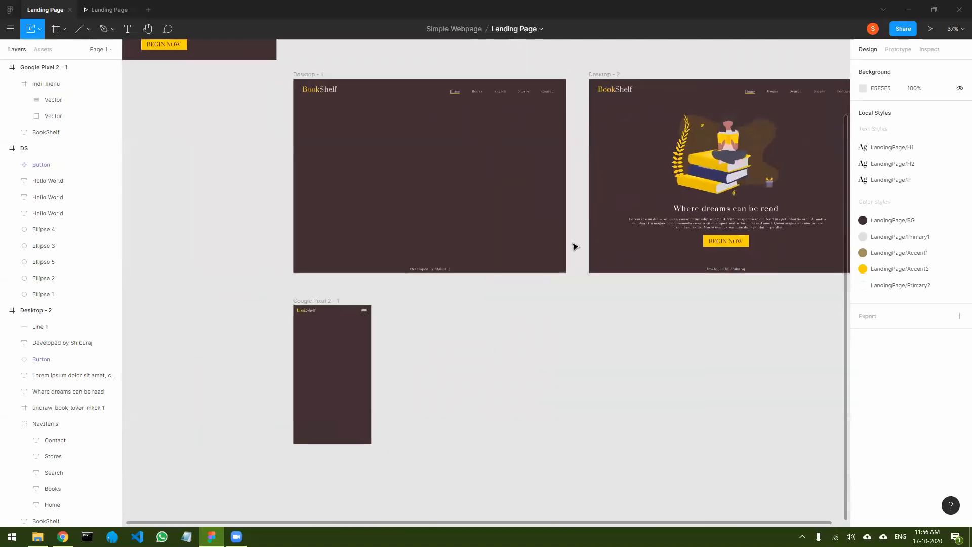
click(736, 154)
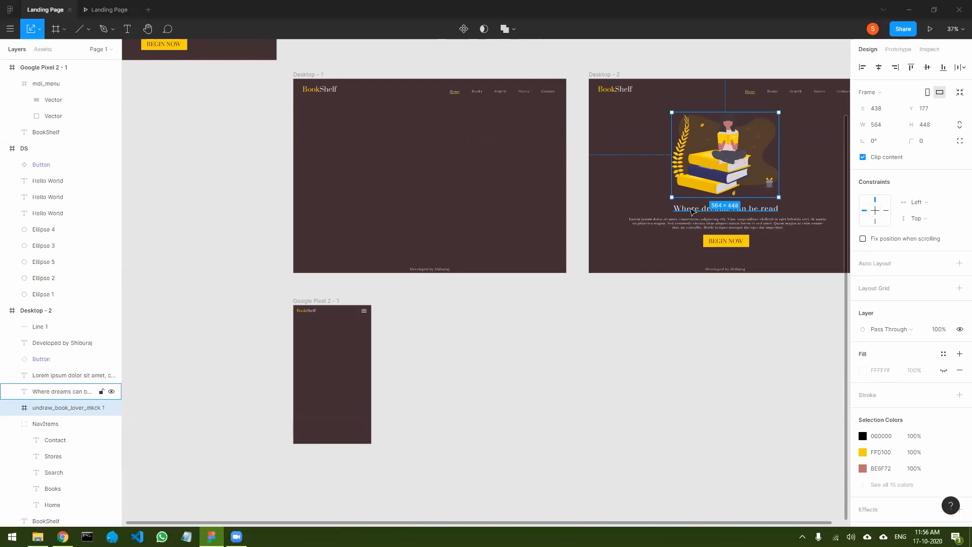
shift+click(692, 211)
shift+click(693, 226)
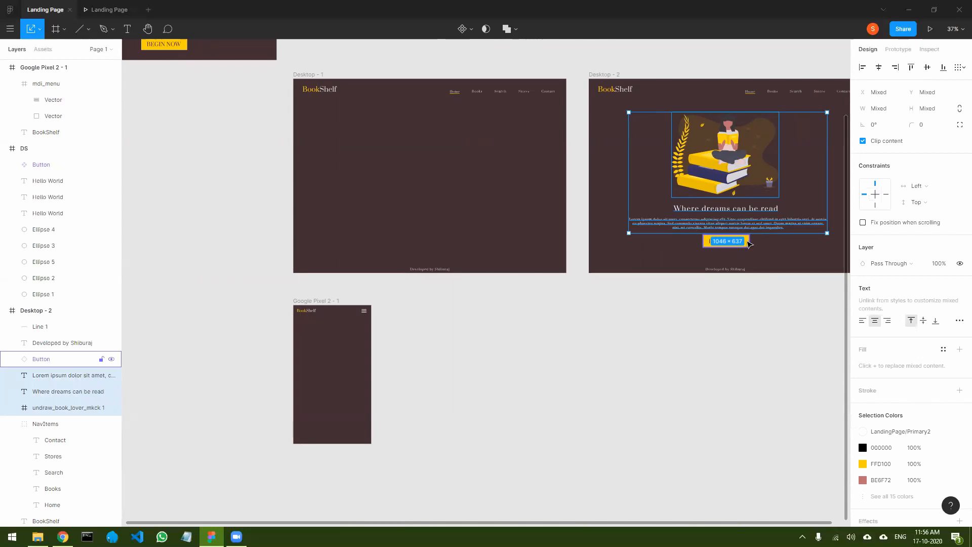
click(668, 311)
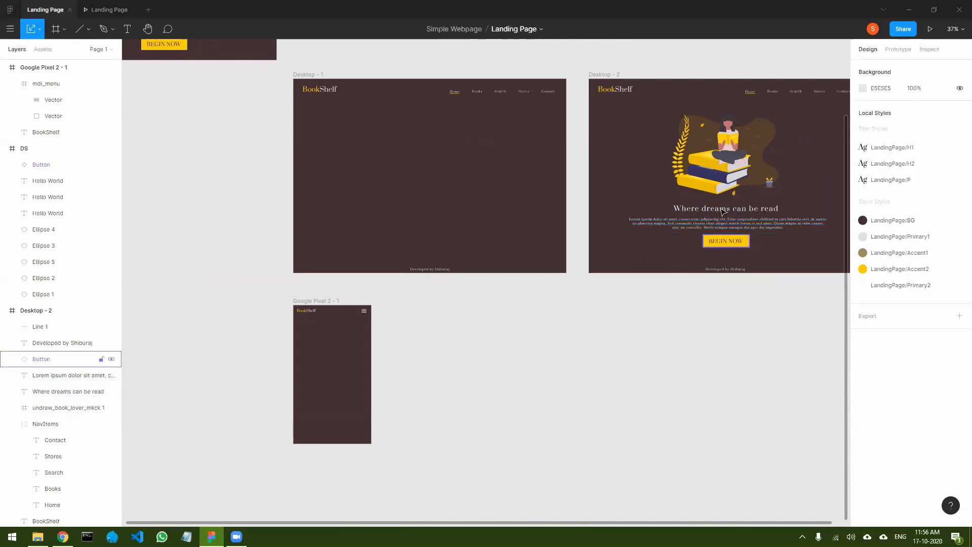
Copy the book-lover illustration from Desktop - 2 into the phone frame and scale it to 248 × 196.99 at X 81, Y 134.
click(730, 165)
drag(730, 157, 330, 364)
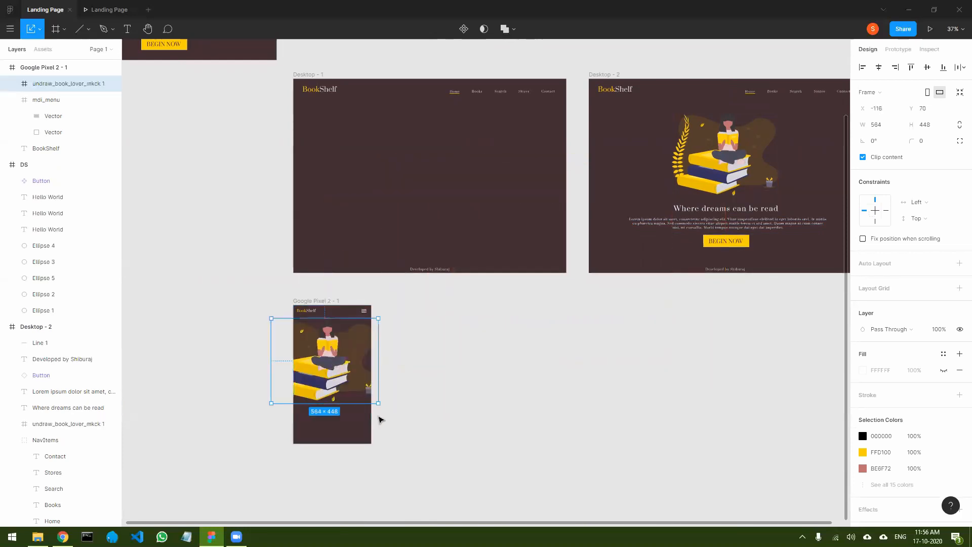
drag(379, 406, 337, 356)
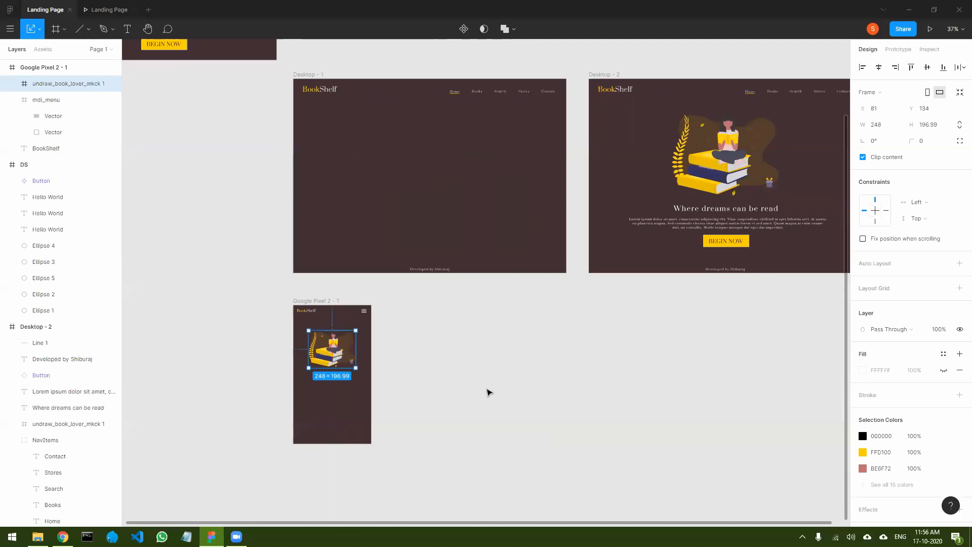
click(489, 393)
Copy the "Where dreams can be read" heading below the phone illustration and resize its text box, without scaling the text, to 369 × 34.
click(727, 212)
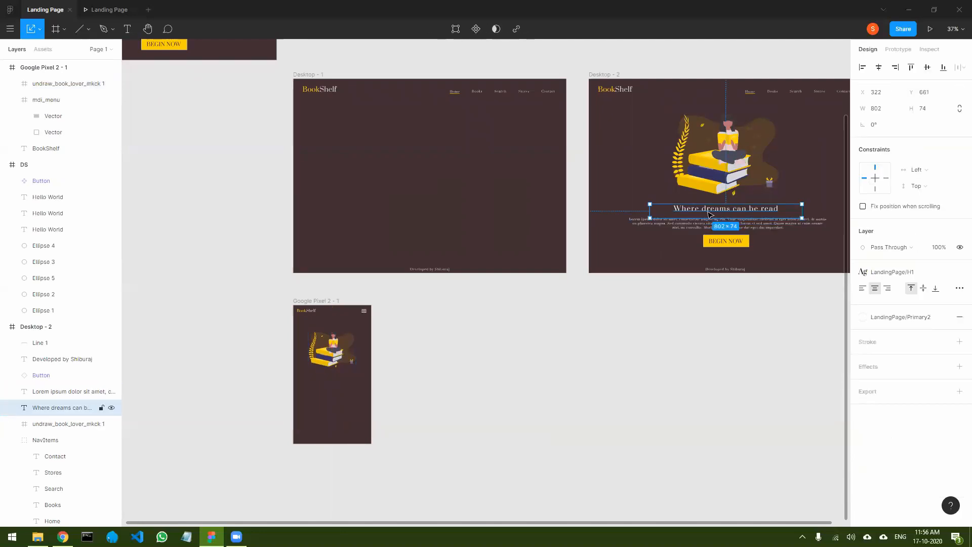
drag(714, 213, 323, 387)
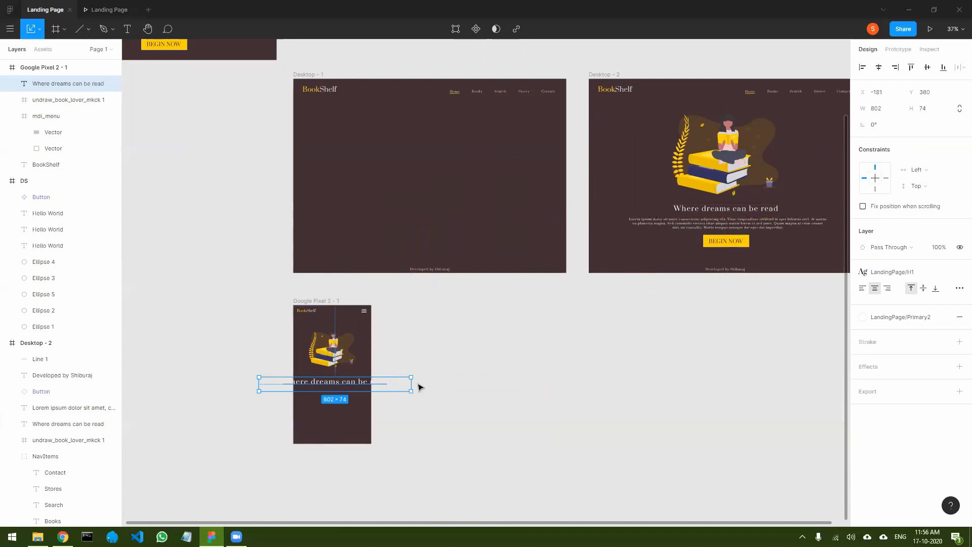
drag(410, 382, 367, 383)
key(ctrl+z)
click(41, 31)
click(43, 52)
drag(410, 383, 347, 386)
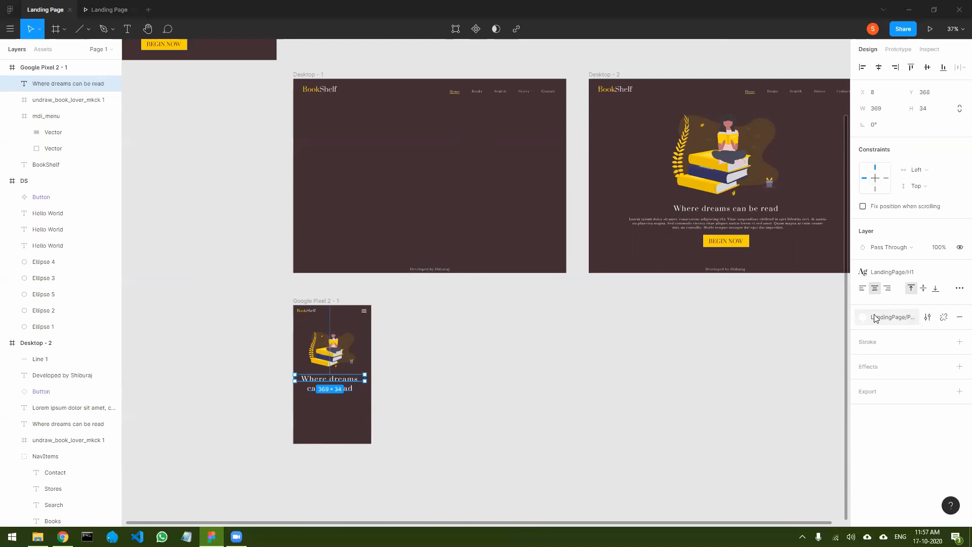
Apply the LandingPage/H2 text style to the phone heading.
click(863, 272)
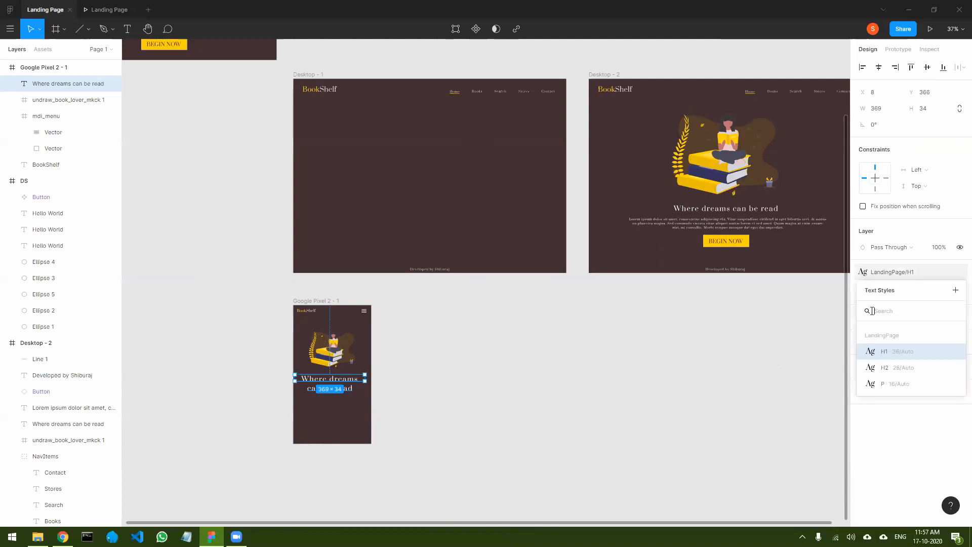
click(894, 368)
click(453, 414)
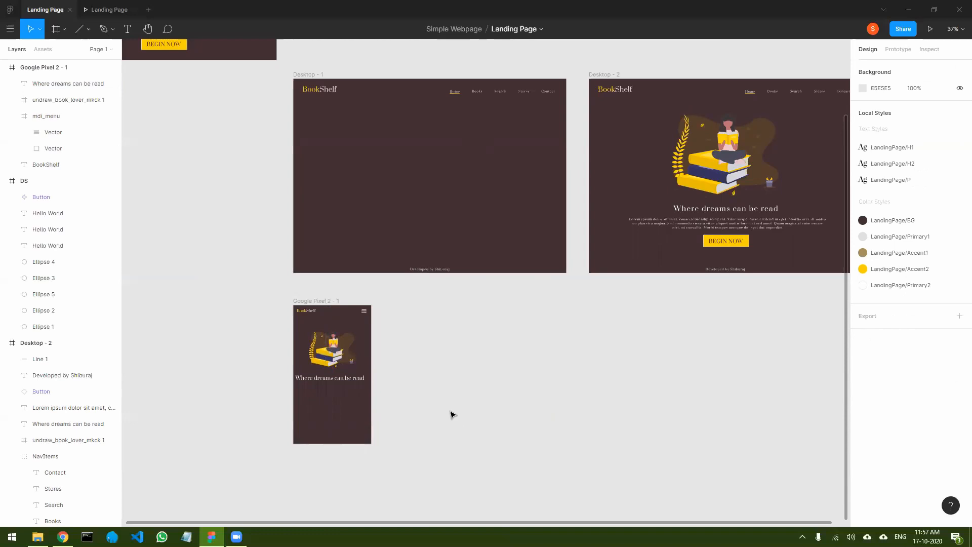
Narrow the phone heading's text box to a width of 348, placed at X 27.
click(348, 380)
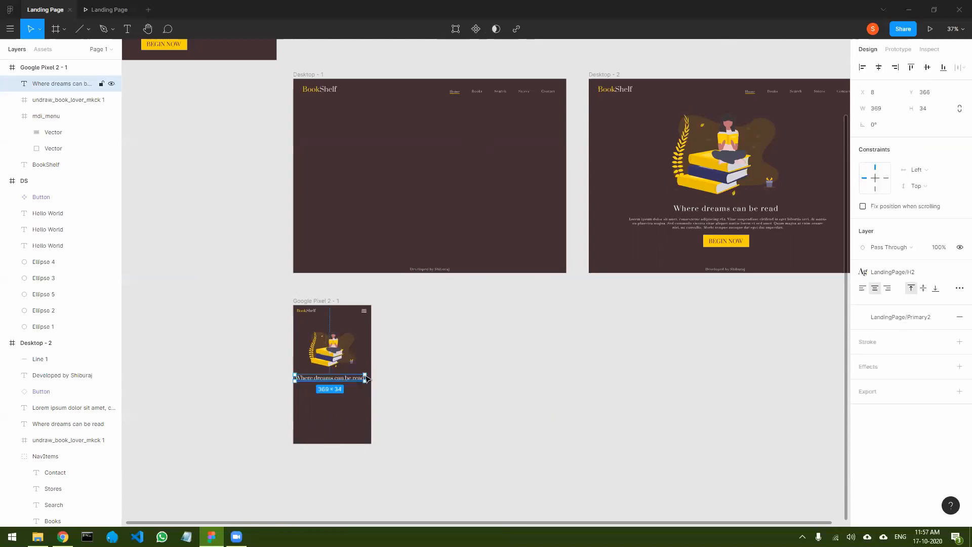
drag(366, 378, 337, 382)
scroll(304, 379, up, 8)
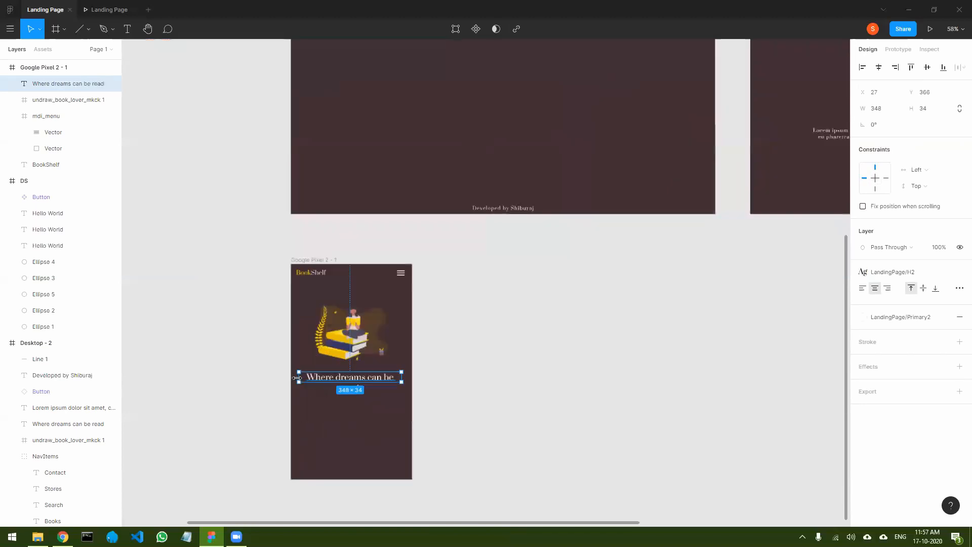
scroll(627, 353, down, 4)
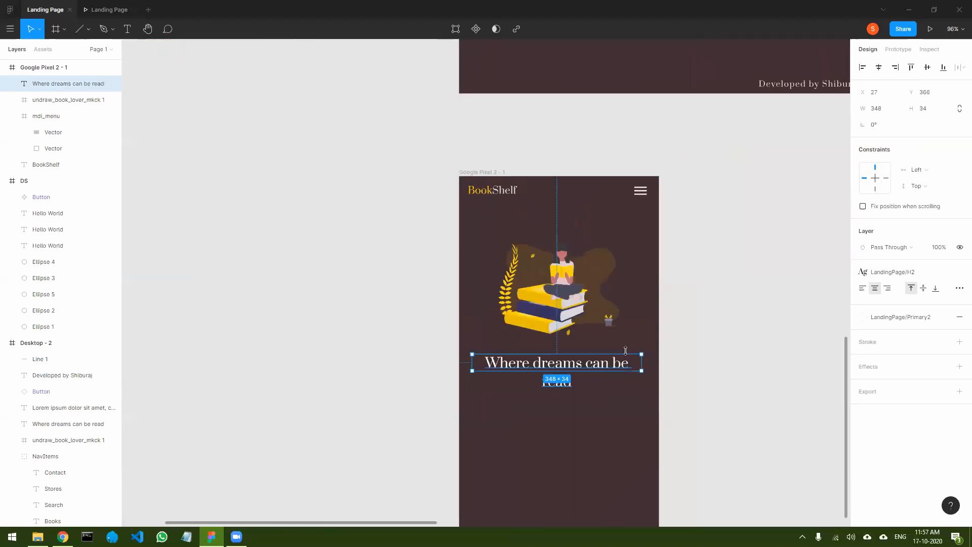
drag(694, 352, 590, 281)
click(666, 316)
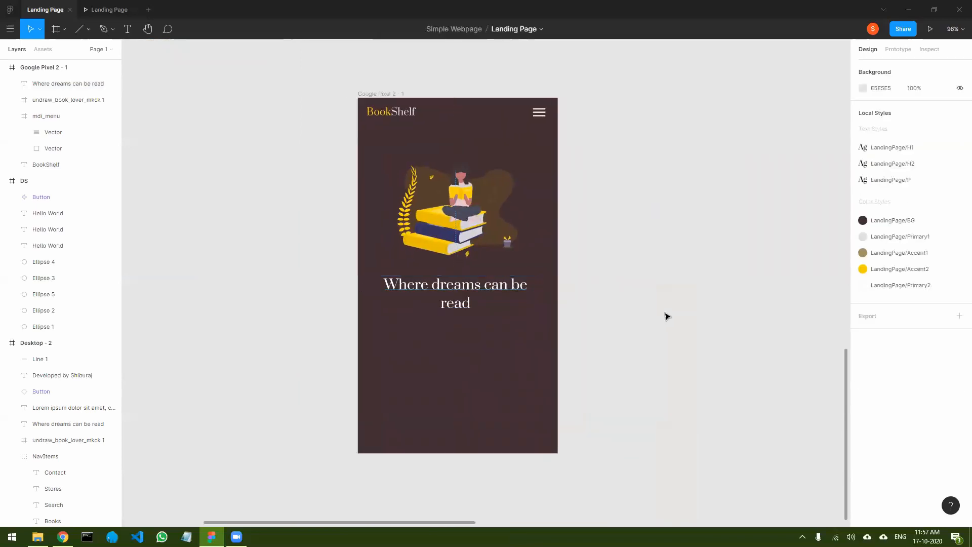
Resize the phone heading's text box to 295 × 77 so it wraps onto two lines, and move it to X 62, Y 355.
click(535, 290)
drag(536, 282, 514, 282)
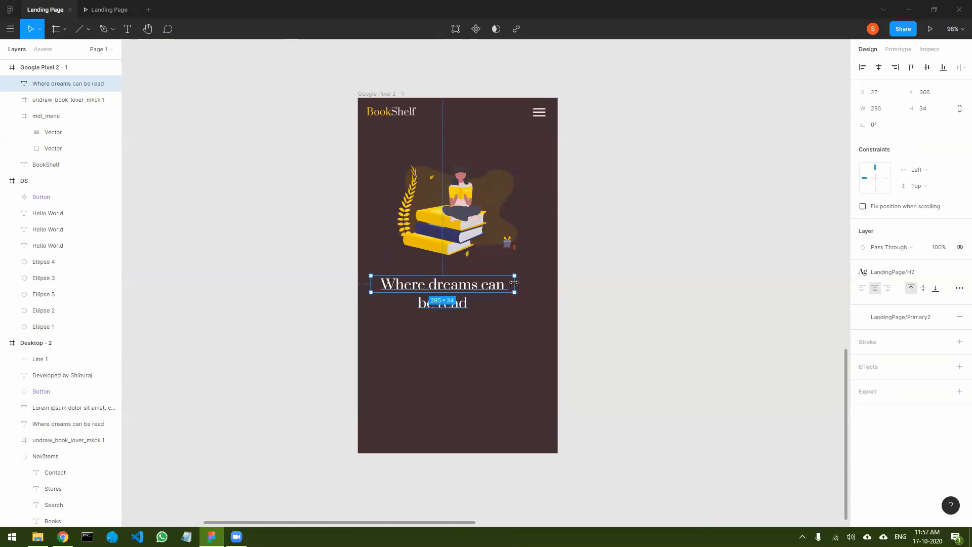
mouse_move(481, 292)
mouse_down()
mouse_move(480, 320)
mouse_move(470, 284)
mouse_up()
click(641, 297)
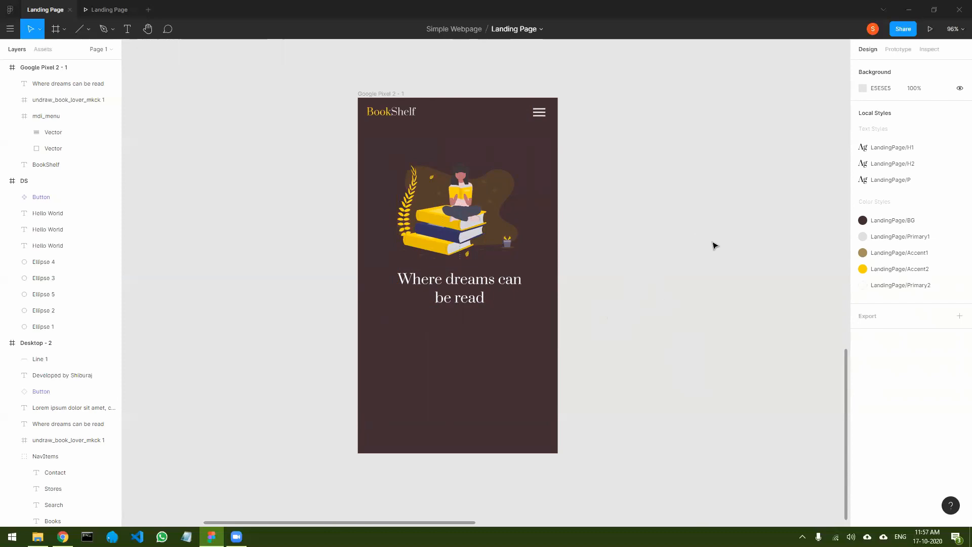
Stretch the heading's text box across the full phone frame width, 411 wide from X 0, and reduce its height to 40.
click(469, 284)
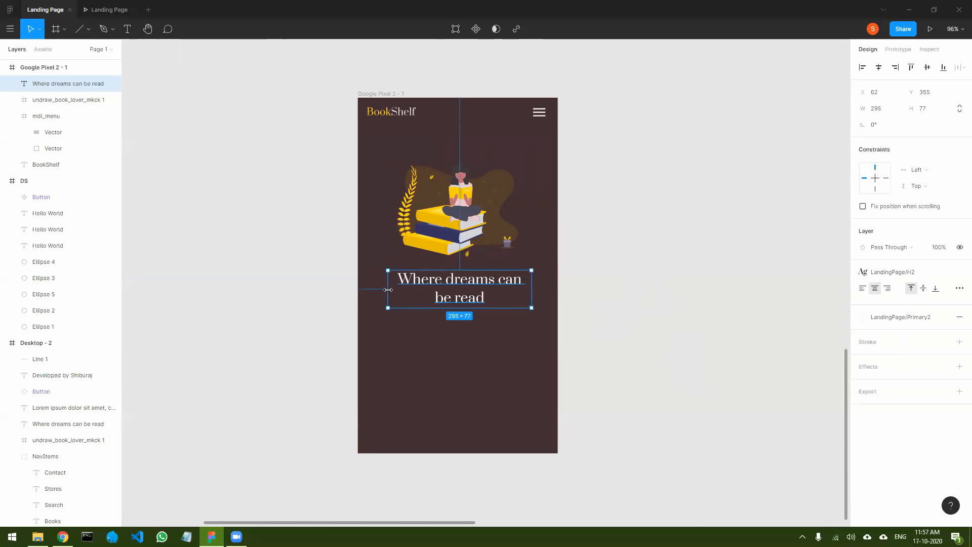
drag(388, 290, 360, 290)
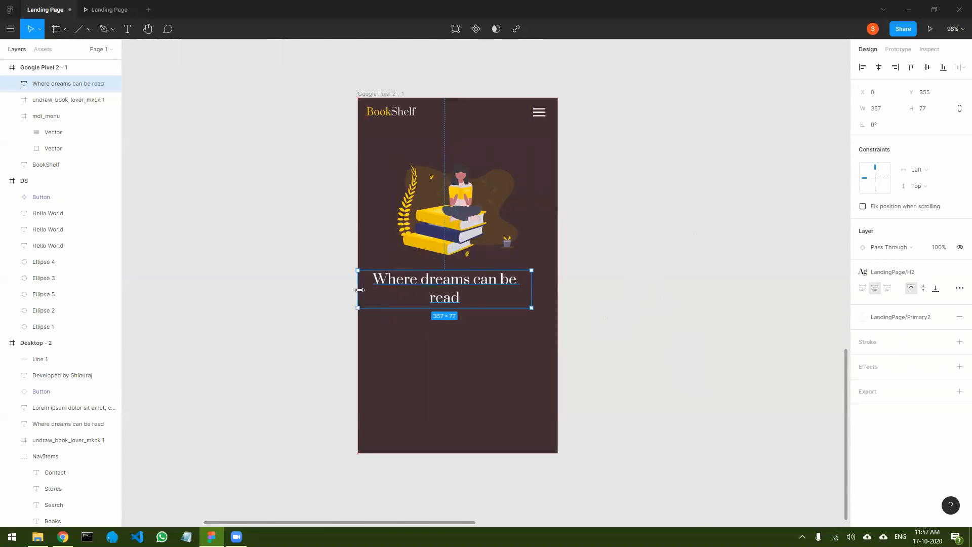
drag(532, 289, 558, 288)
click(685, 296)
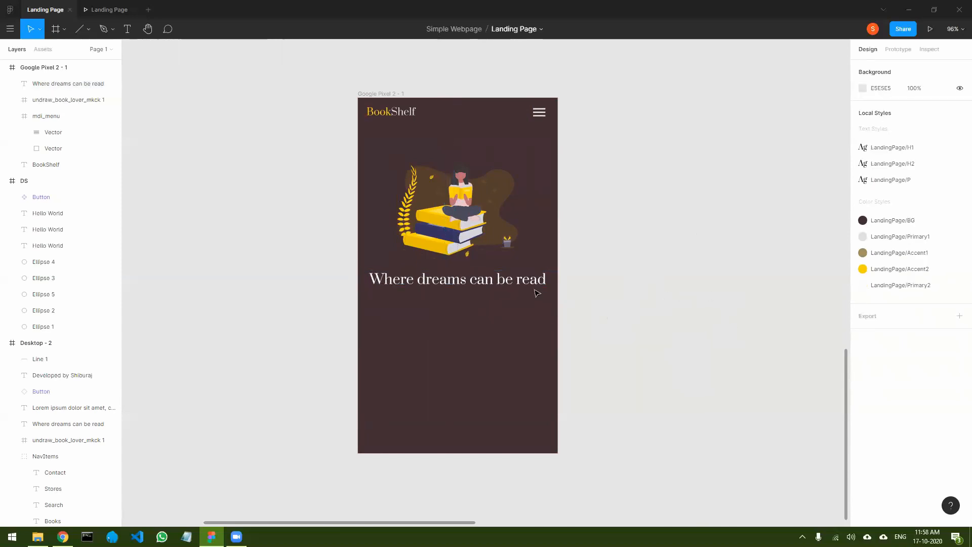
click(490, 289)
drag(482, 308, 484, 290)
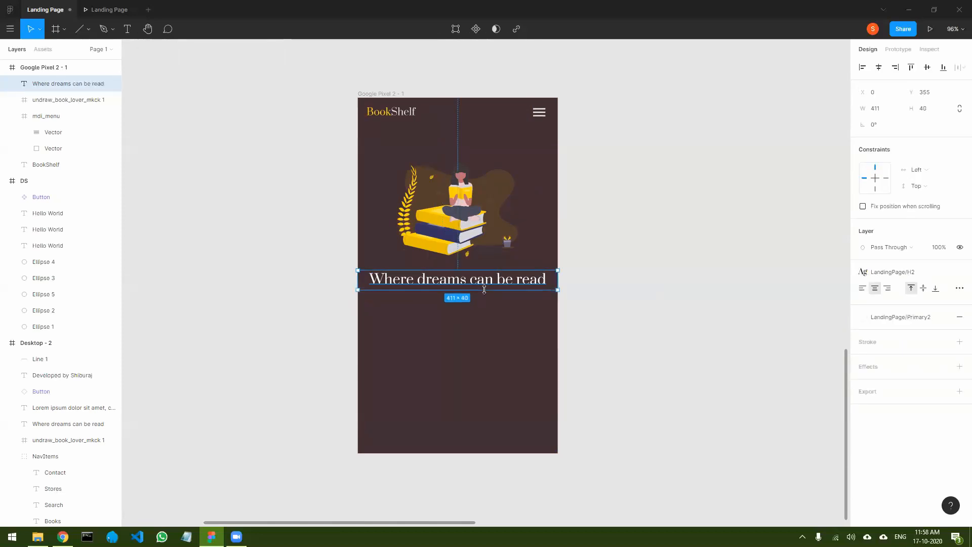
click(719, 296)
Copy the lorem ipsum paragraph from Desktop - 2 into the phone frame below the heading, at Y 458.
scroll(763, 243, down, 5)
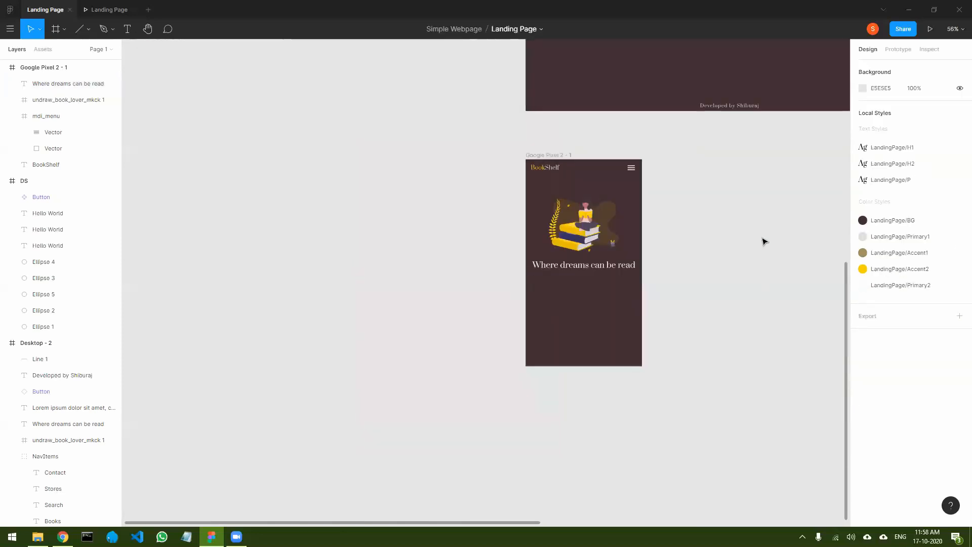
drag(761, 221, 452, 271)
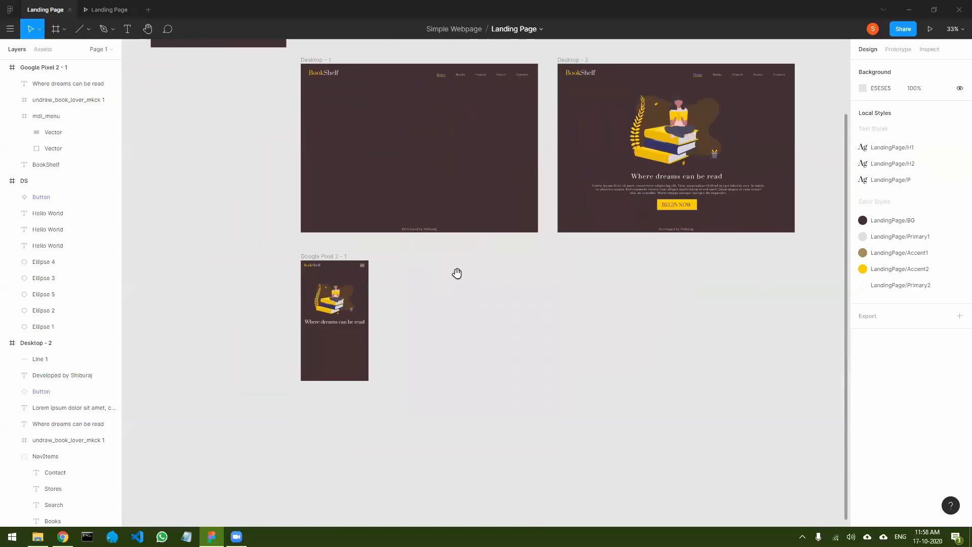
click(657, 187)
drag(656, 193, 318, 345)
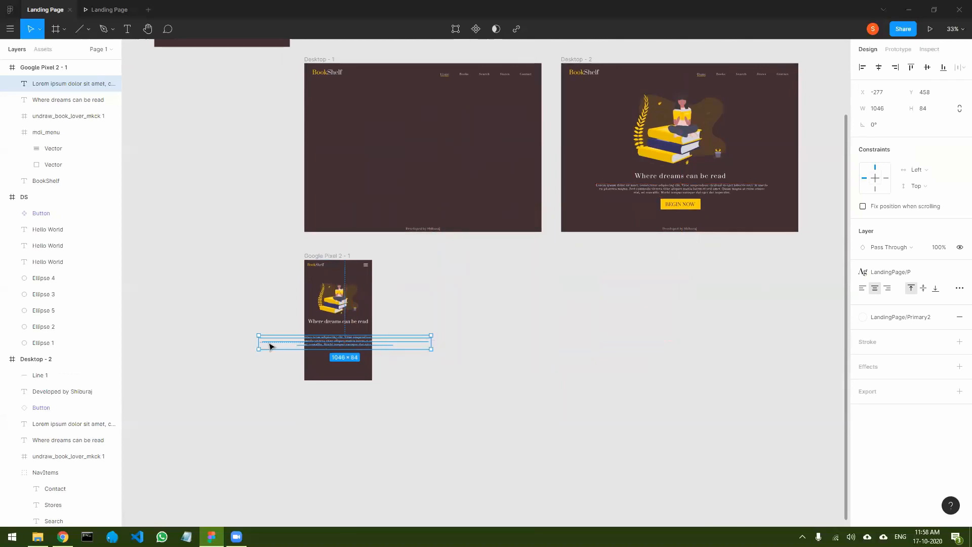
Narrow the phone paragraph's text box from both sides to a width of 372 at X 18, inside the frame.
scroll(269, 347, up, 5)
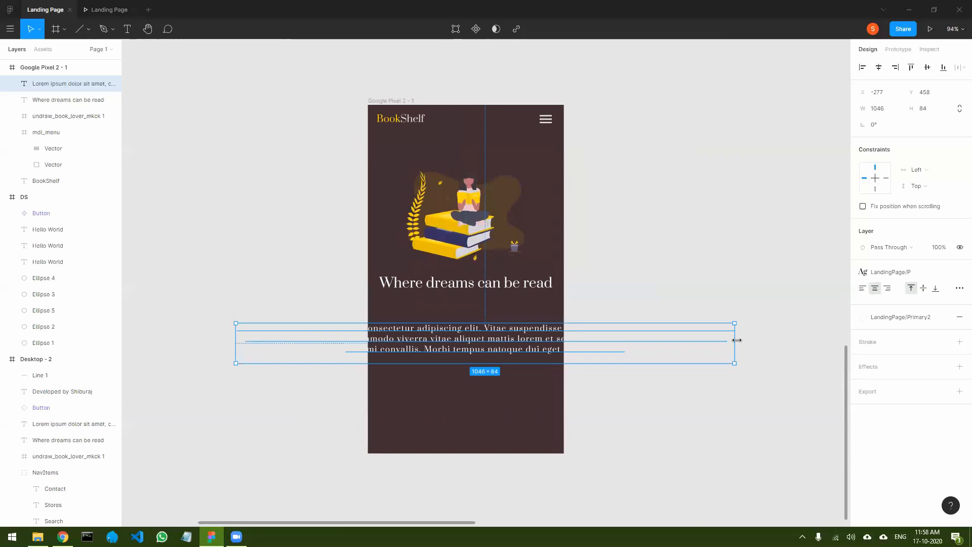
drag(731, 341, 561, 341)
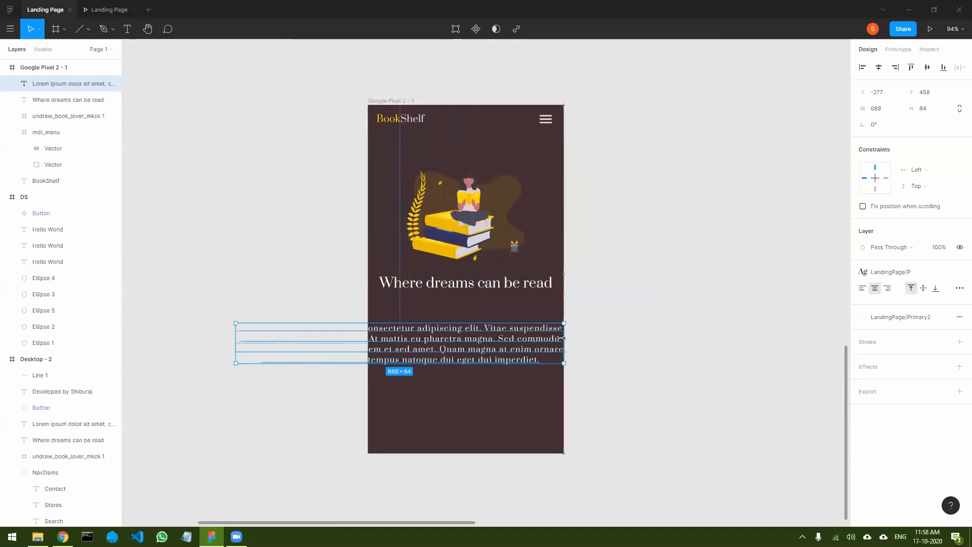
drag(233, 343, 374, 340)
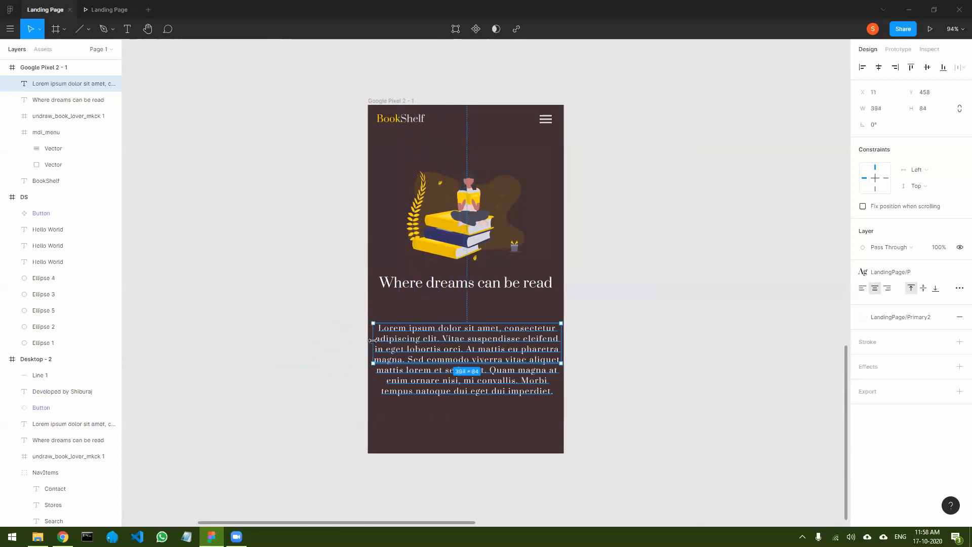
drag(559, 334, 555, 334)
drag(373, 339, 376, 339)
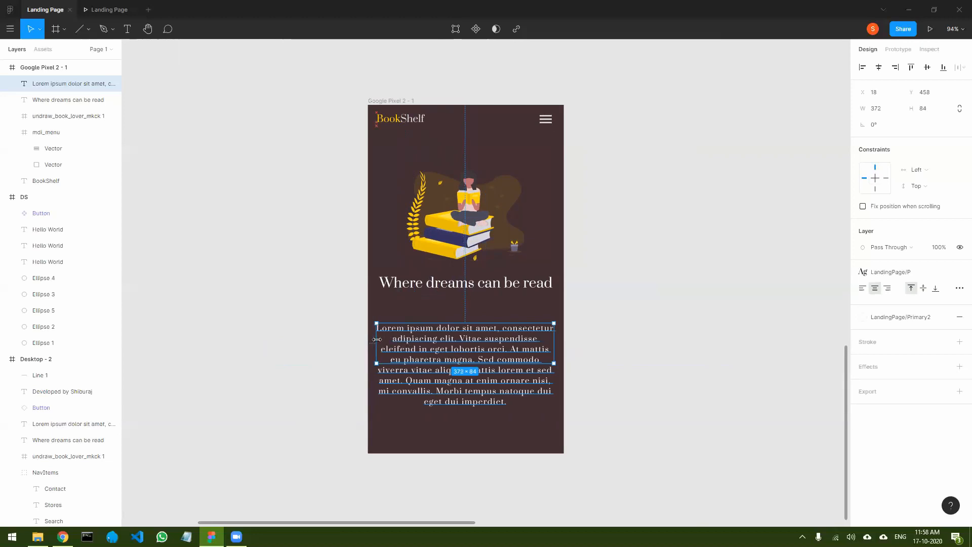
Extend the paragraph's text box to a height of 183 and move it up under the heading to Y 411.
drag(444, 371, 465, 411)
drag(471, 360, 472, 339)
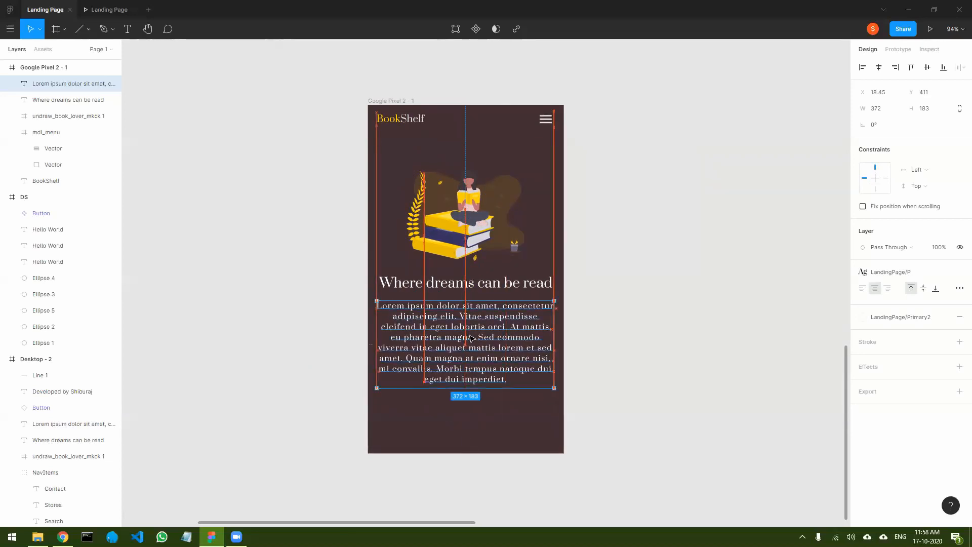
click(618, 336)
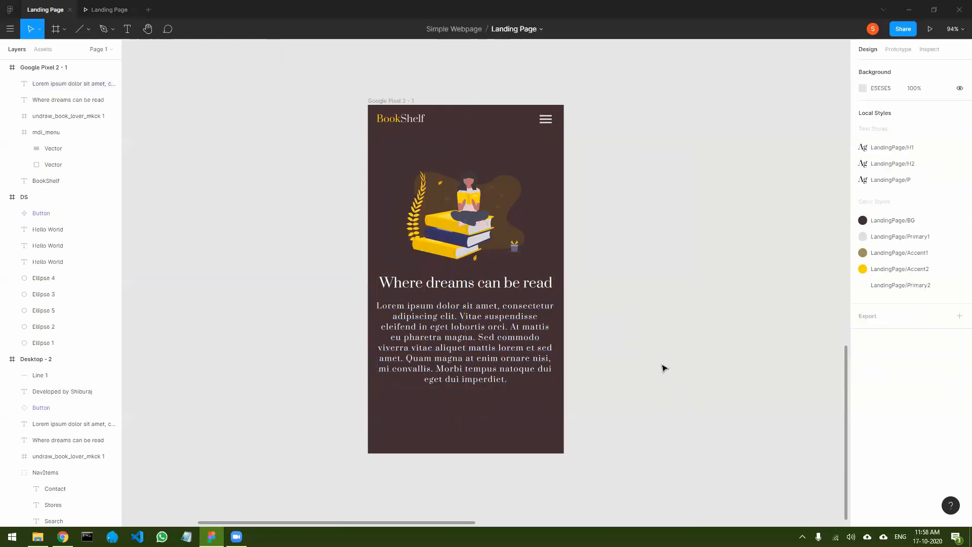
Copy the BEGIN NOW button from Desktop - 2 into the phone frame below the paragraph.
scroll(715, 309, down, 5)
drag(759, 266, 508, 302)
click(705, 218)
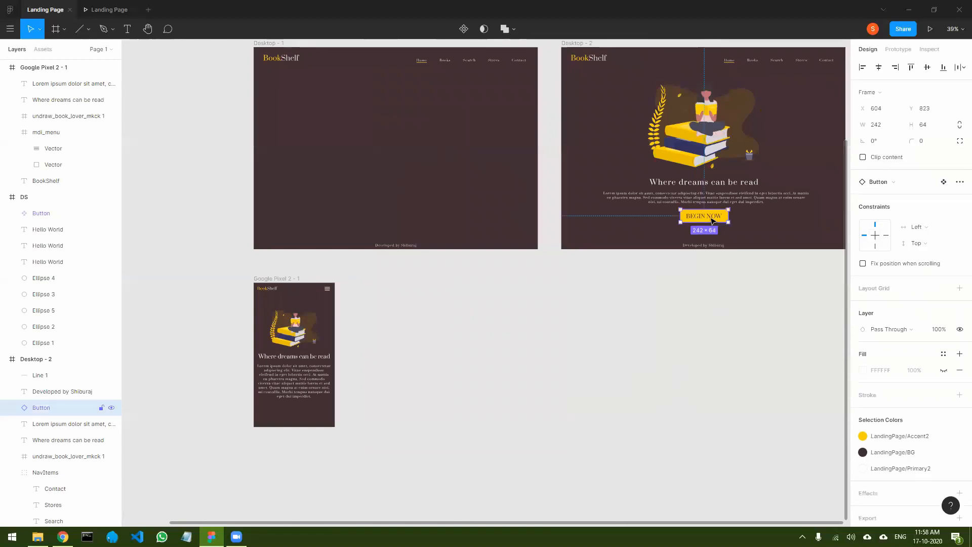
drag(712, 218, 298, 414)
click(405, 424)
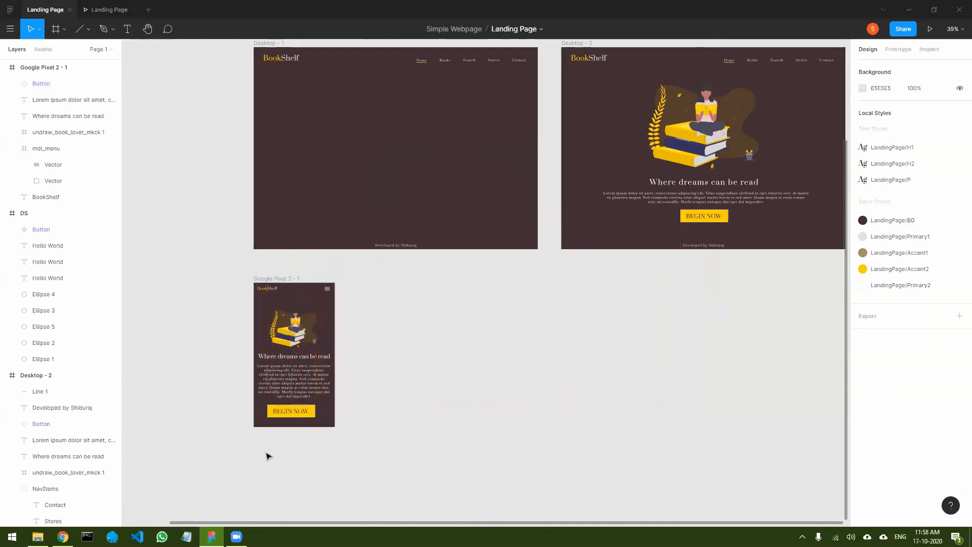
Shift the phone button sideways to centre it under the paragraph at X 84, Y 617.
scroll(208, 443, up, 3)
scroll(547, 466, up, 4)
scroll(575, 480, down, 1)
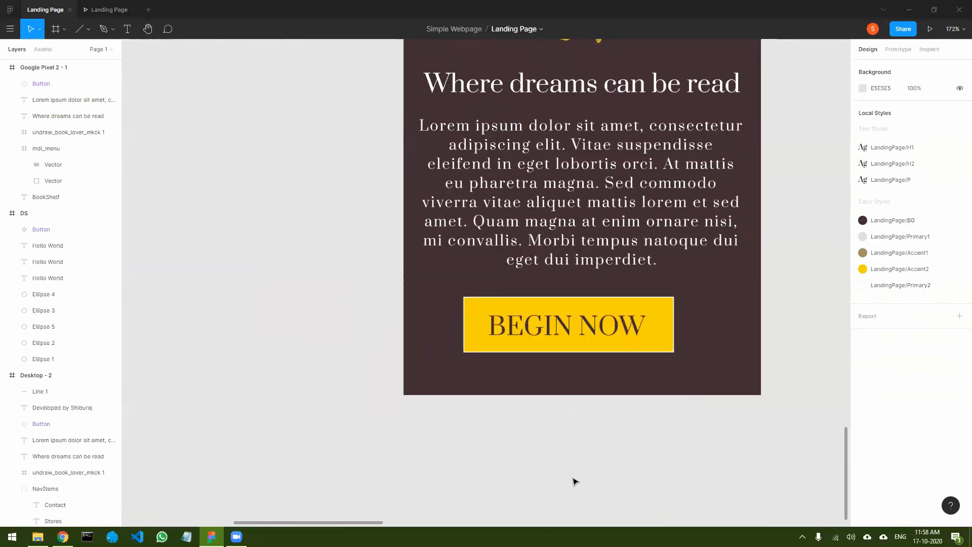
click(655, 343)
drag(589, 326, 602, 325)
click(603, 429)
scroll(606, 427, down, 3)
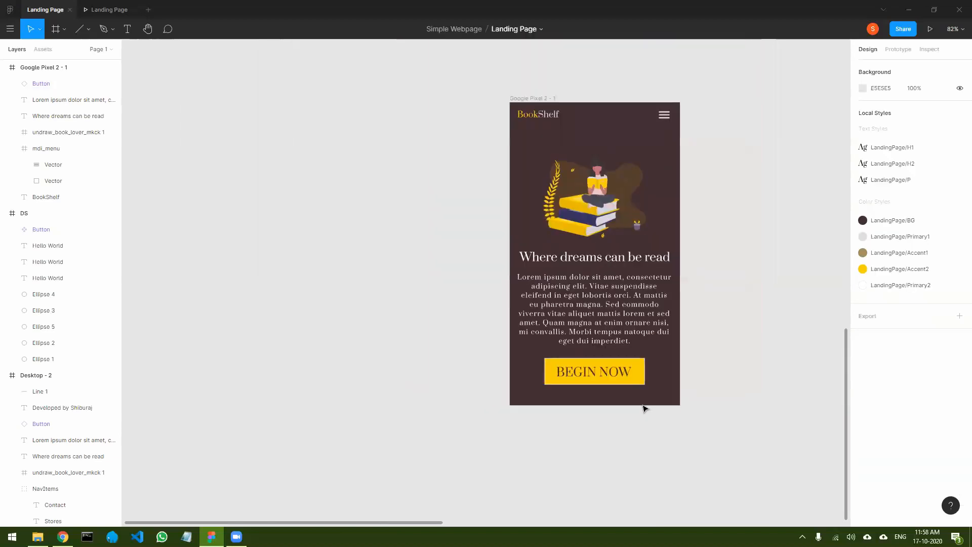
scroll(759, 360, down, 1)
scroll(758, 359, up, 2)
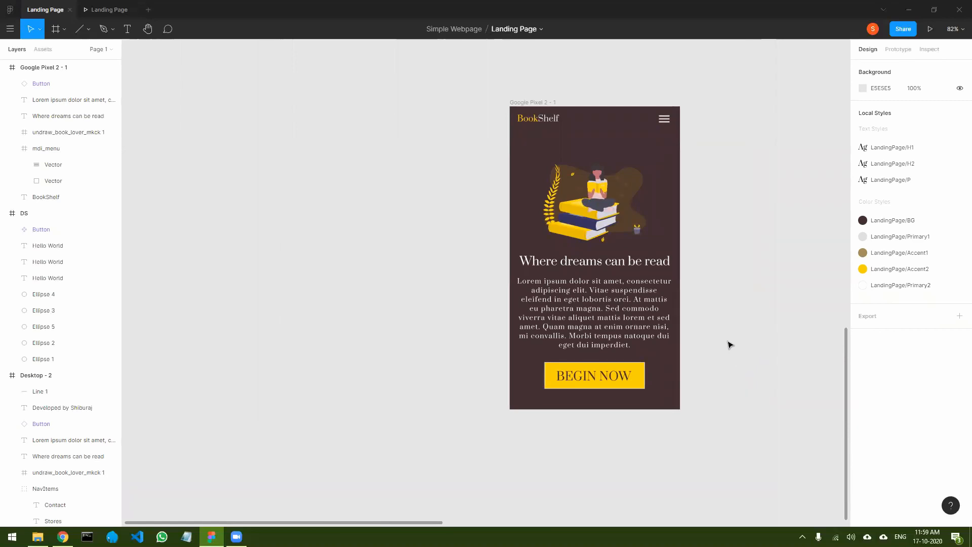
Scale the phone button down proportionally to about 147 × 39 and centre it under the paragraph at X 134, Y 618.
click(603, 385)
click(40, 30)
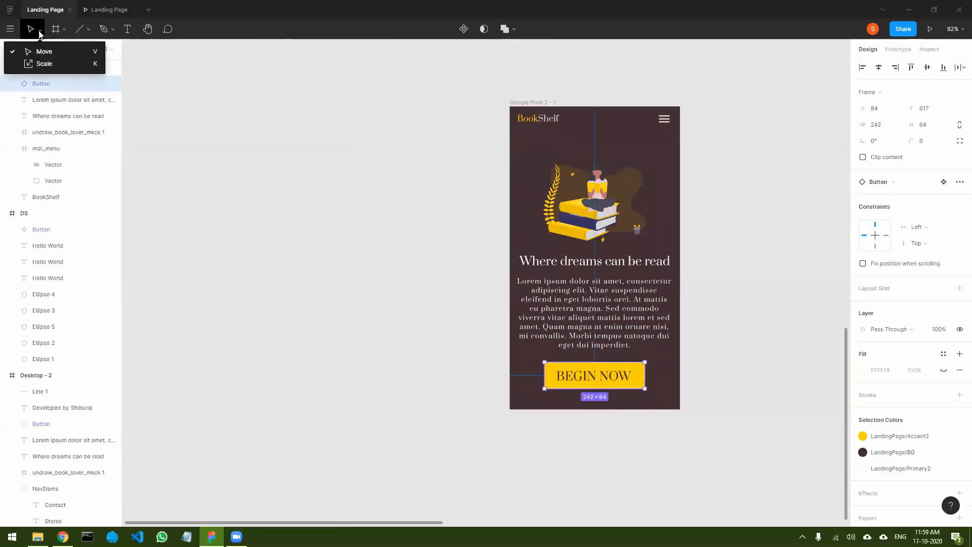
click(40, 63)
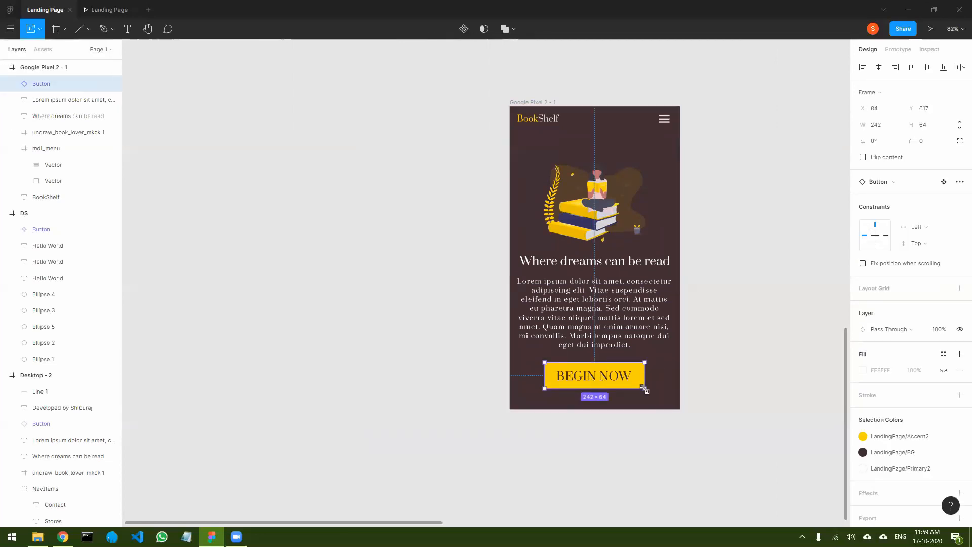
drag(642, 388, 606, 366)
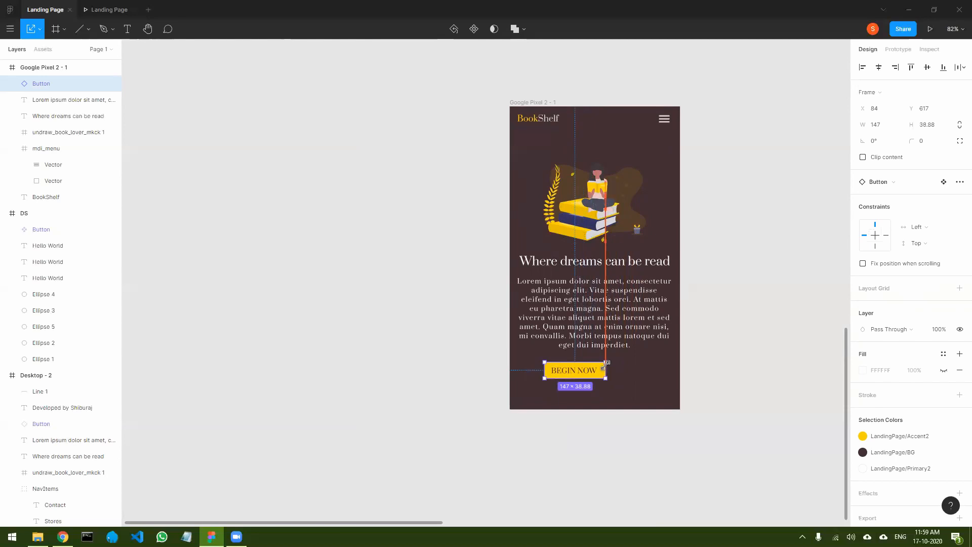
click(711, 374)
drag(591, 374, 609, 372)
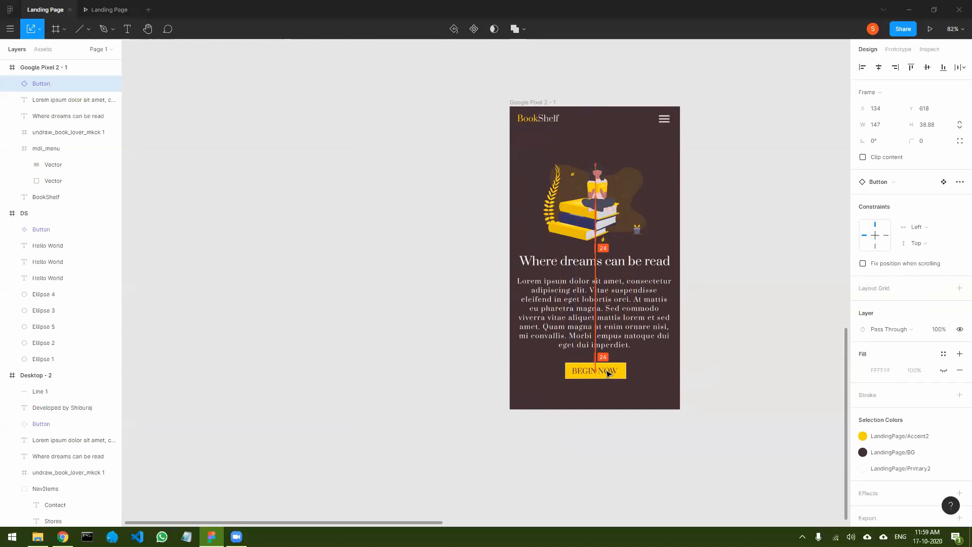
click(830, 393)
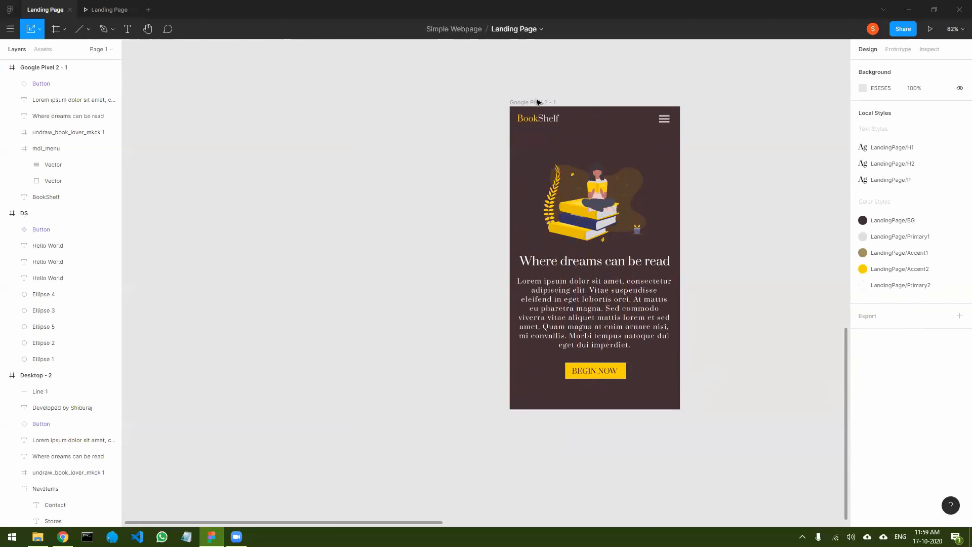
Move the phone's illustration, heading, paragraph and button together slightly upward, closer to the header.
click(595, 410)
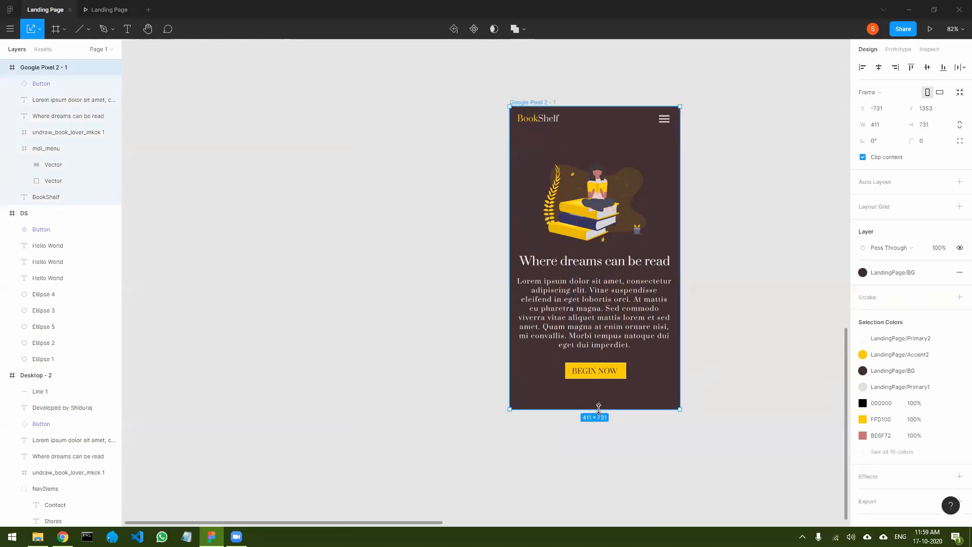
click(598, 197)
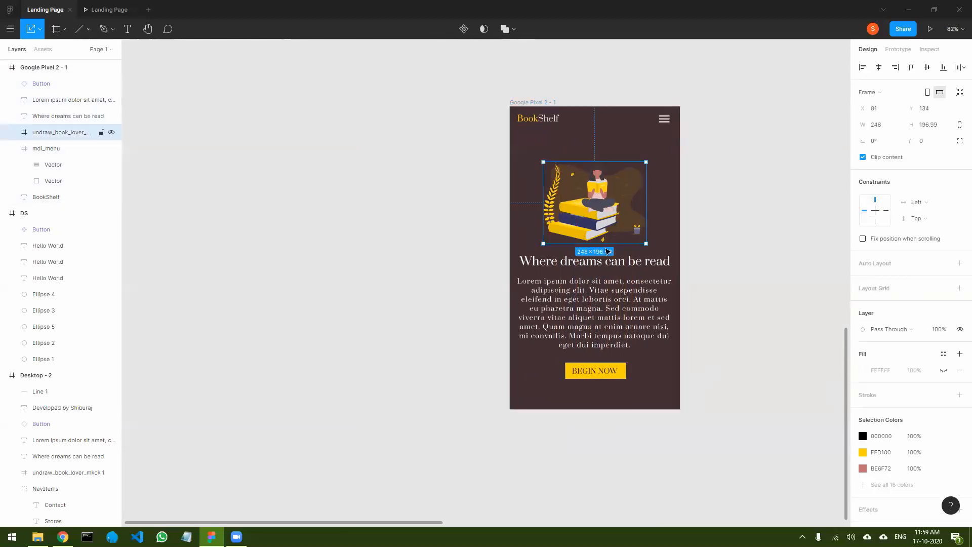
shift+click(607, 262)
shift+click(612, 299)
shift+click(611, 374)
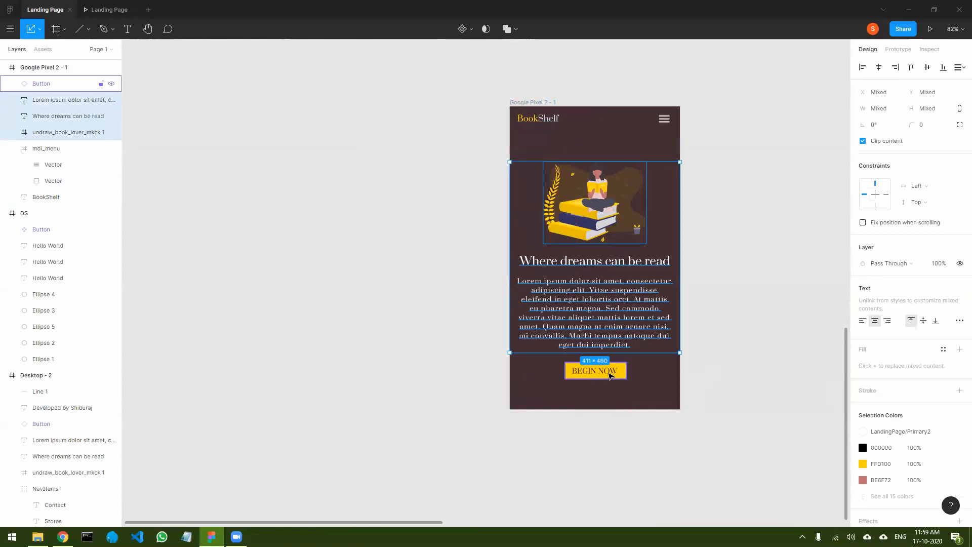
shift+click(610, 375)
mouse_move(611, 228)
mouse_down()
mouse_move(612, 243)
mouse_move(610, 213)
mouse_up()
click(769, 319)
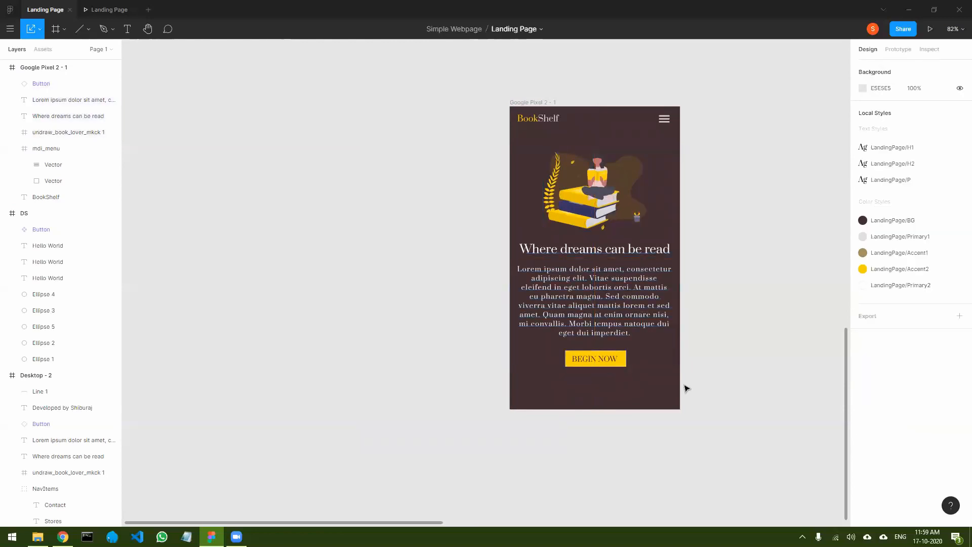
Copy the "Developed by" footer text from the desktop frame above into the bottom of the phone frame at Y 692.
scroll(767, 342, down, 2)
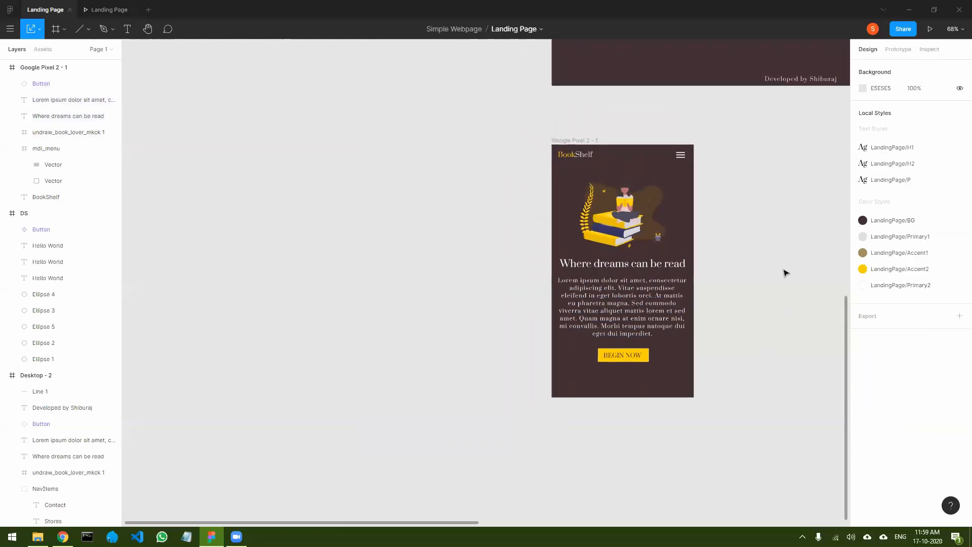
click(807, 83)
drag(810, 150, 614, 184)
drag(634, 115, 451, 429)
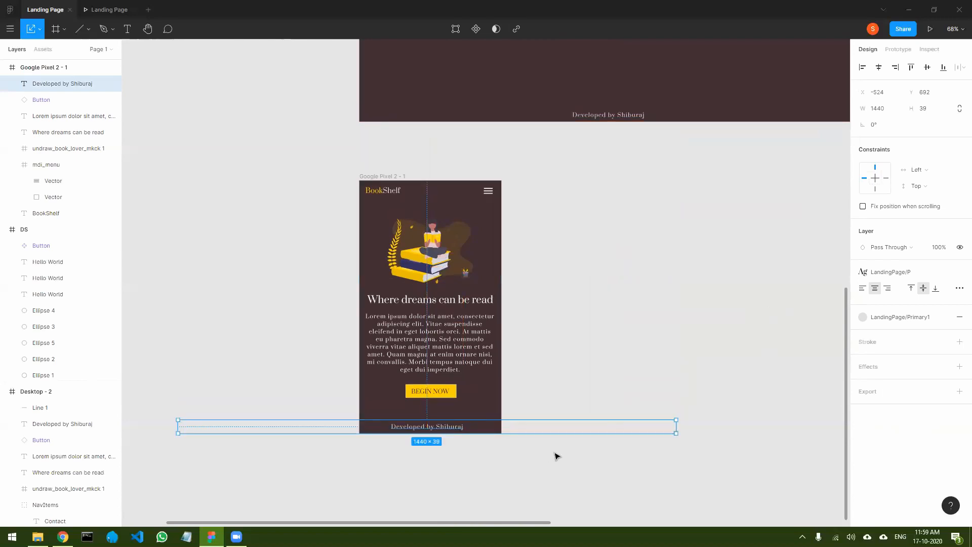
Narrow the footer's text box from both sides to the phone frame's width, 411 at X 0, without scaling the text.
drag(215, 426, 359, 424)
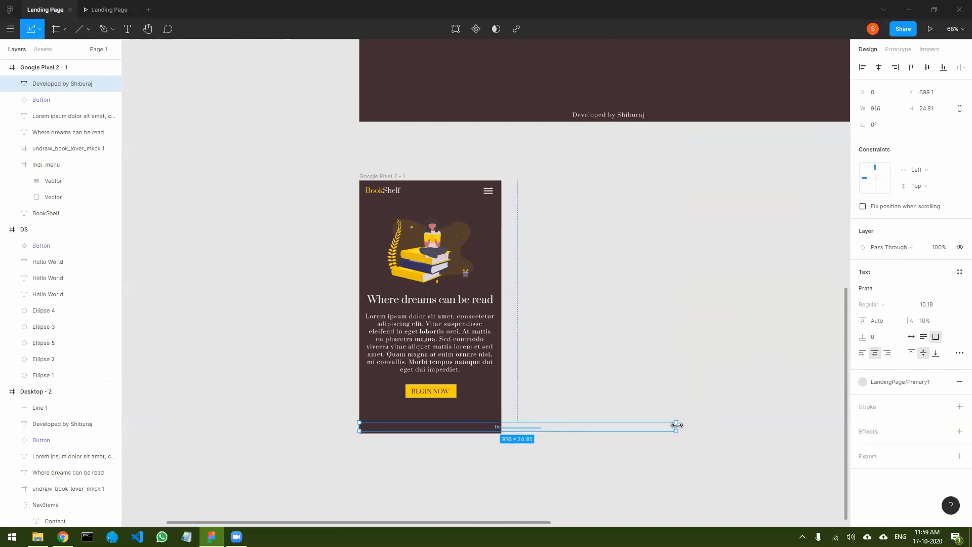
key(ctrl+z)
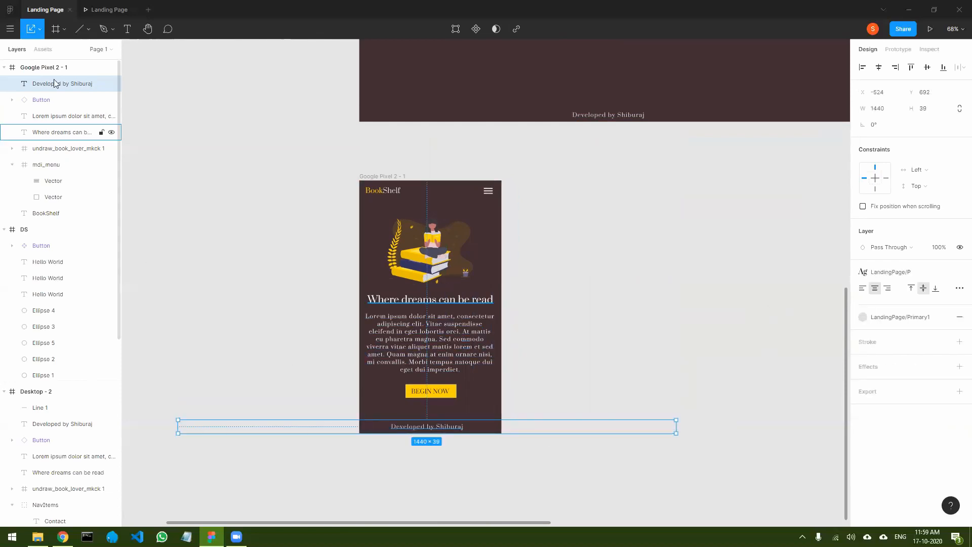
click(40, 29)
click(43, 52)
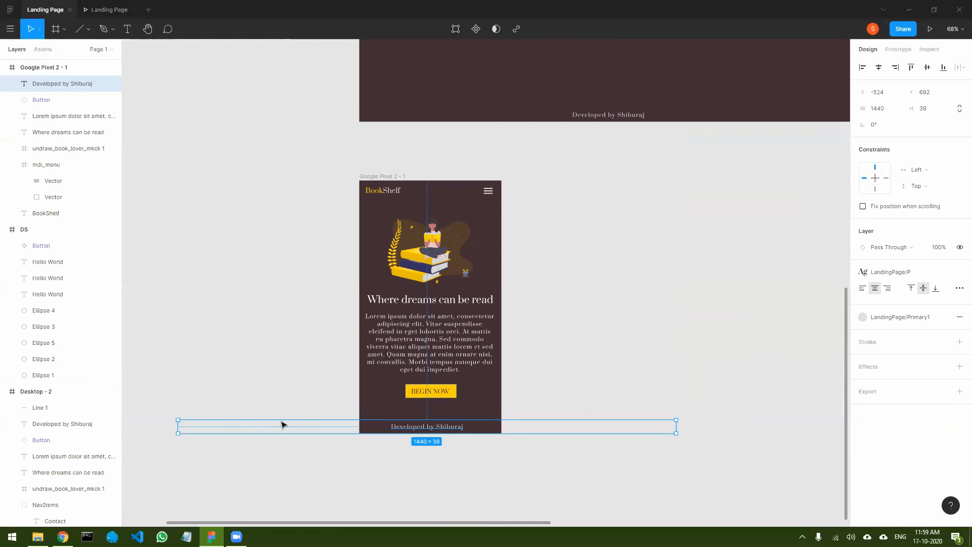
drag(179, 425, 359, 427)
drag(657, 425, 502, 426)
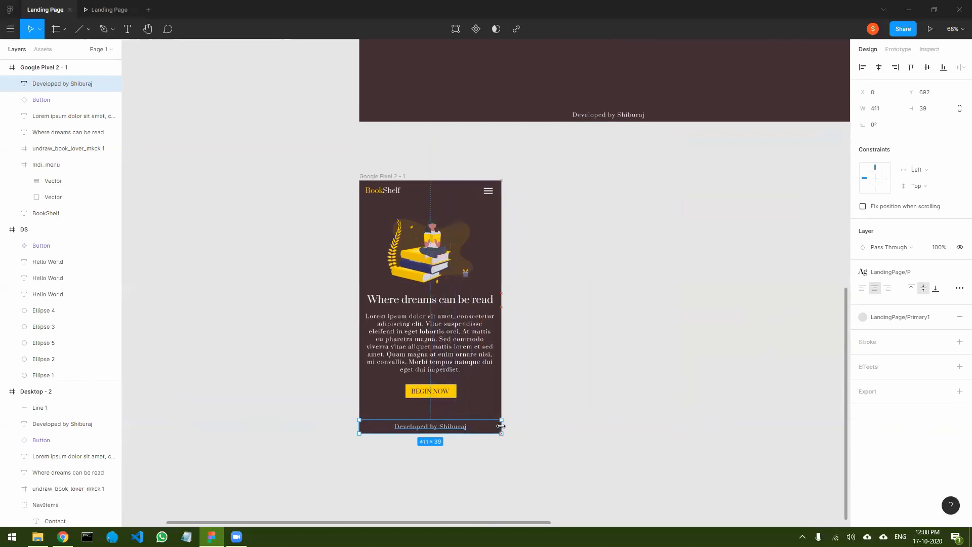
click(593, 444)
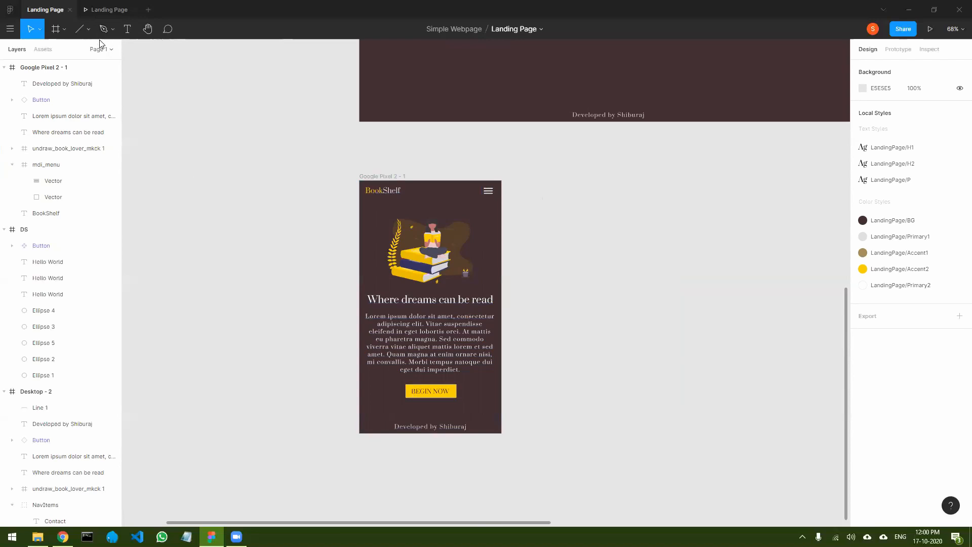
Draw a 379 high blank frame, widen it to the phone's 411 width, and place it beside the phone at X -1192, Y 1353.
click(56, 31)
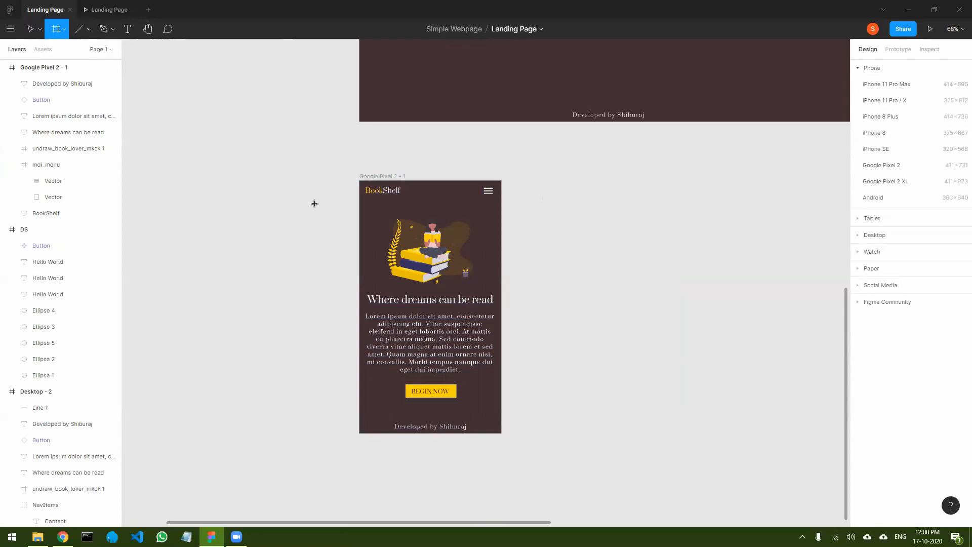
drag(244, 181, 348, 311)
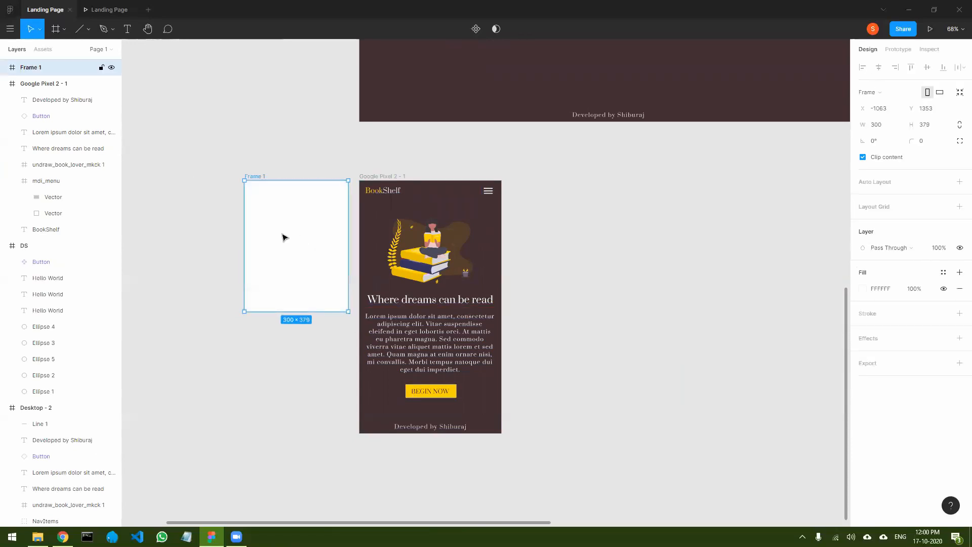
drag(242, 225, 403, 263)
drag(483, 265, 501, 265)
drag(357, 265, 360, 266)
drag(434, 278, 276, 243)
click(263, 364)
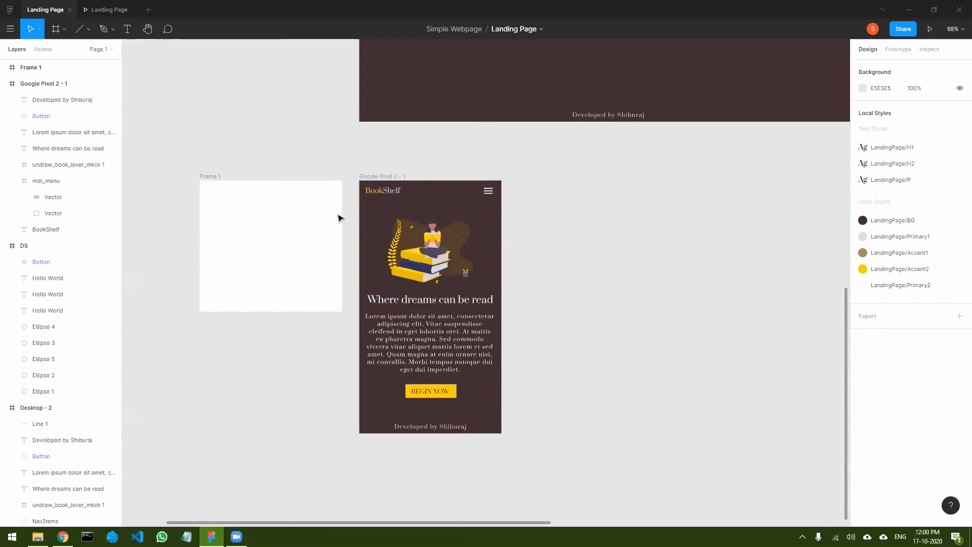
Try the blank frame over the phone frame just below the header at Y 64, and move it back beside the phone.
click(274, 223)
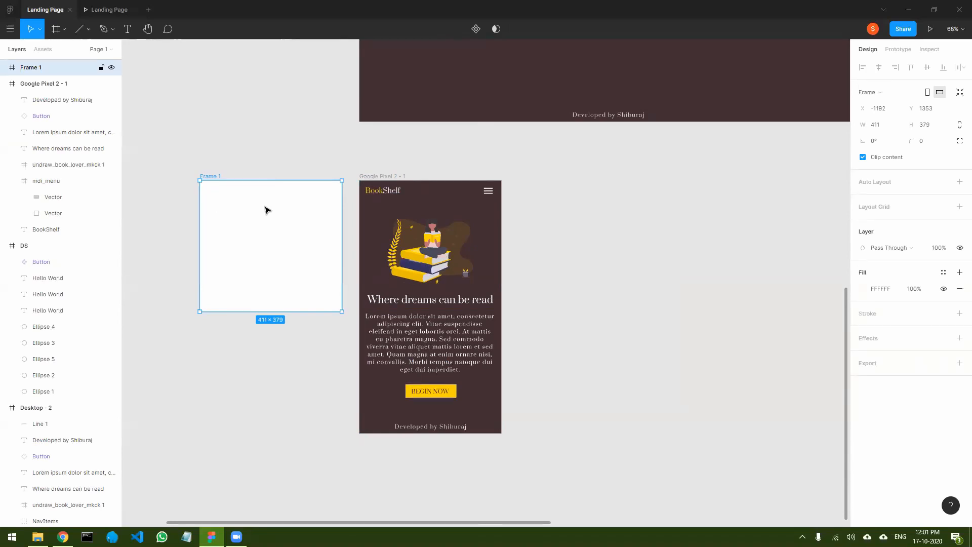
drag(234, 219, 393, 243)
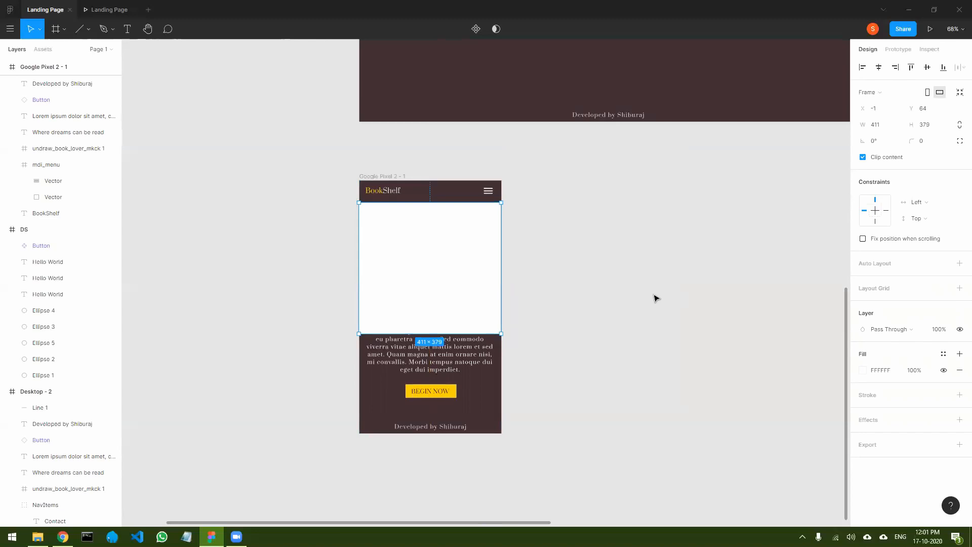
drag(438, 256, 293, 253)
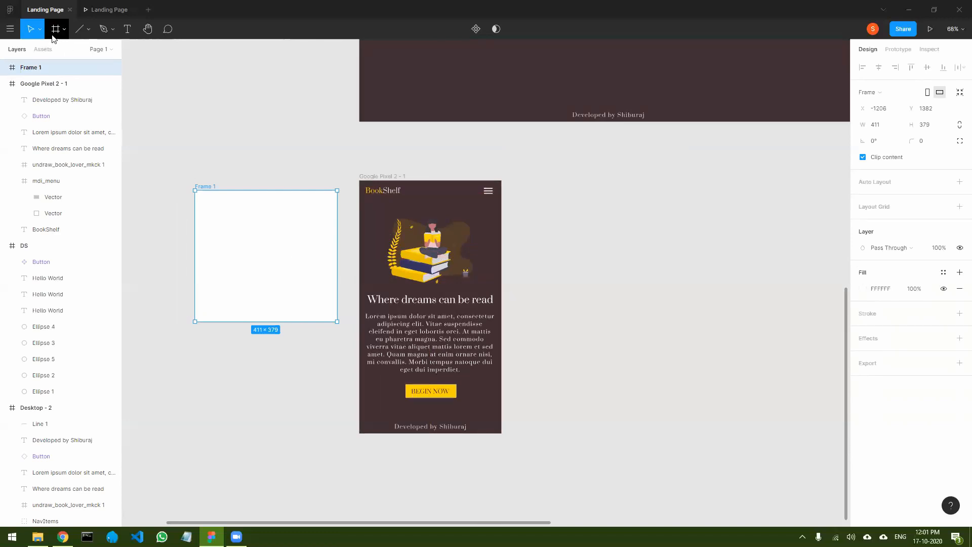
Draw a 411 × 331 rectangle across the full width of Frame 1, from Y 48 down to its bottom edge.
click(89, 29)
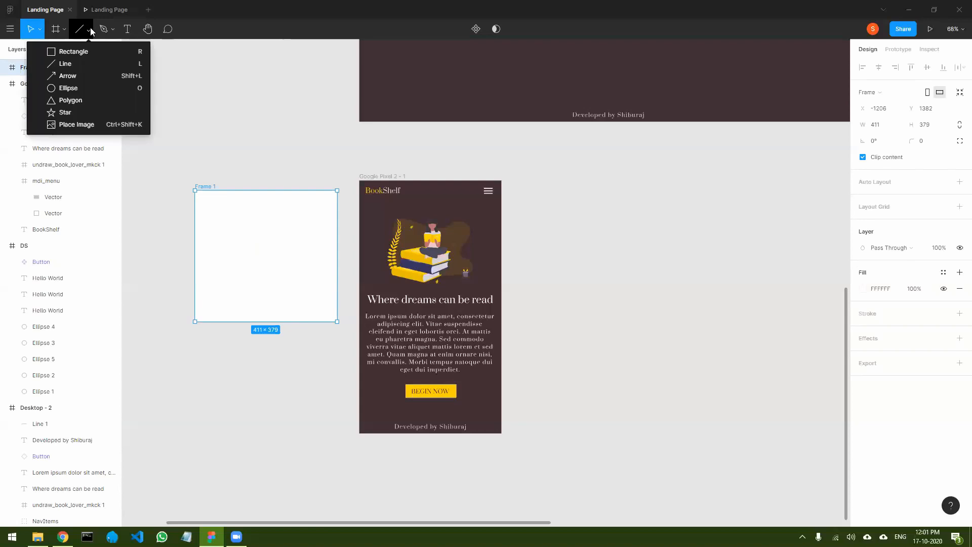
click(76, 52)
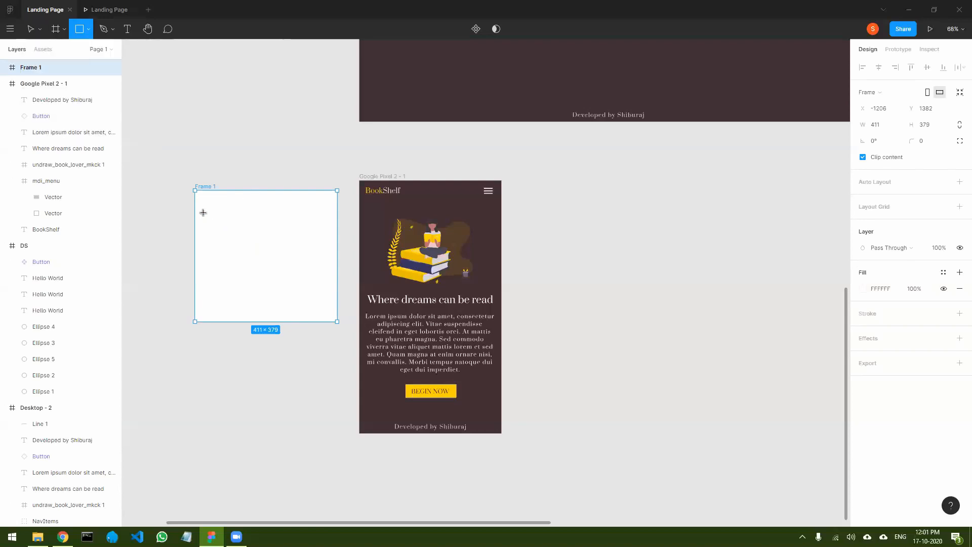
mouse_move(196, 209)
mouse_down()
mouse_move(284, 267)
mouse_move(334, 320)
mouse_up()
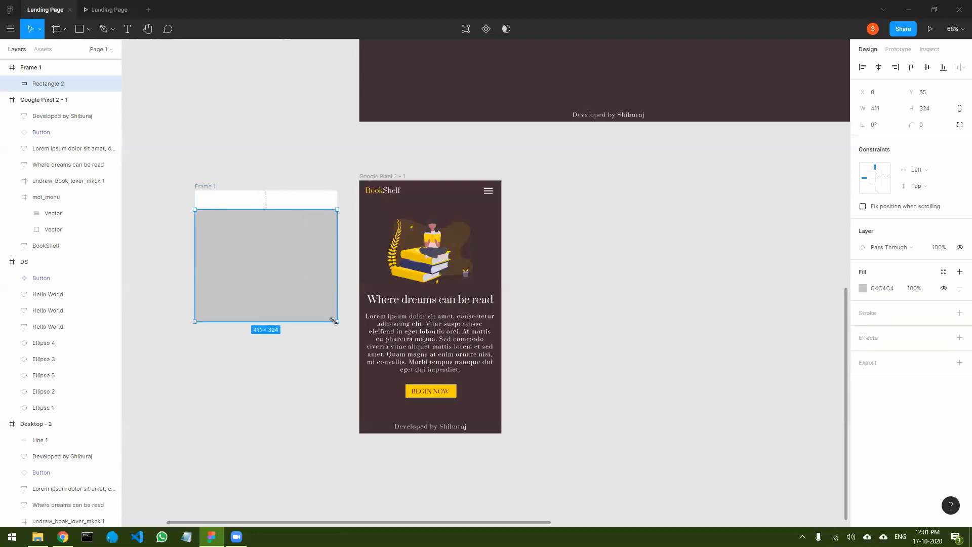
drag(196, 263, 195, 263)
drag(271, 210, 270, 207)
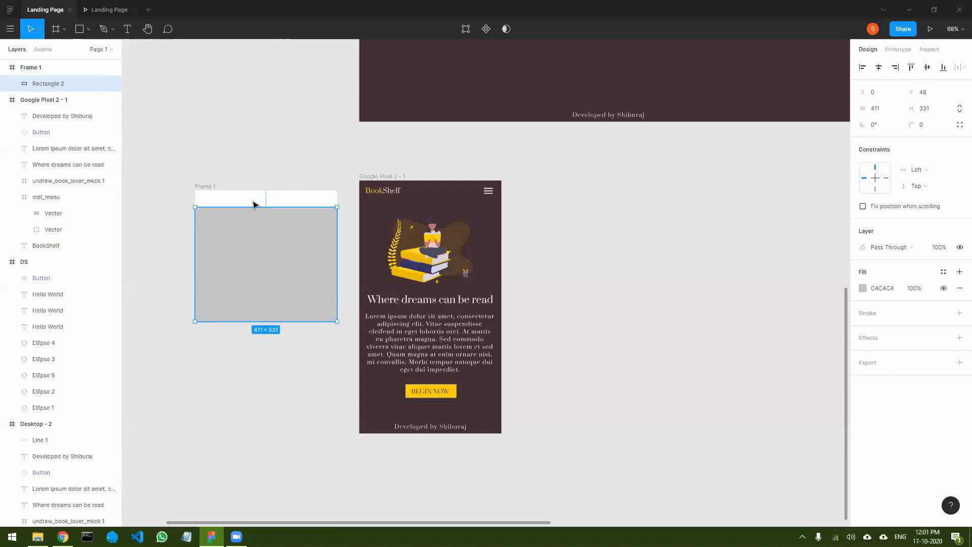
click(244, 174)
click(286, 250)
Draw a small polygon triangle standing on the rectangle's top edge near its right corner.
click(89, 30)
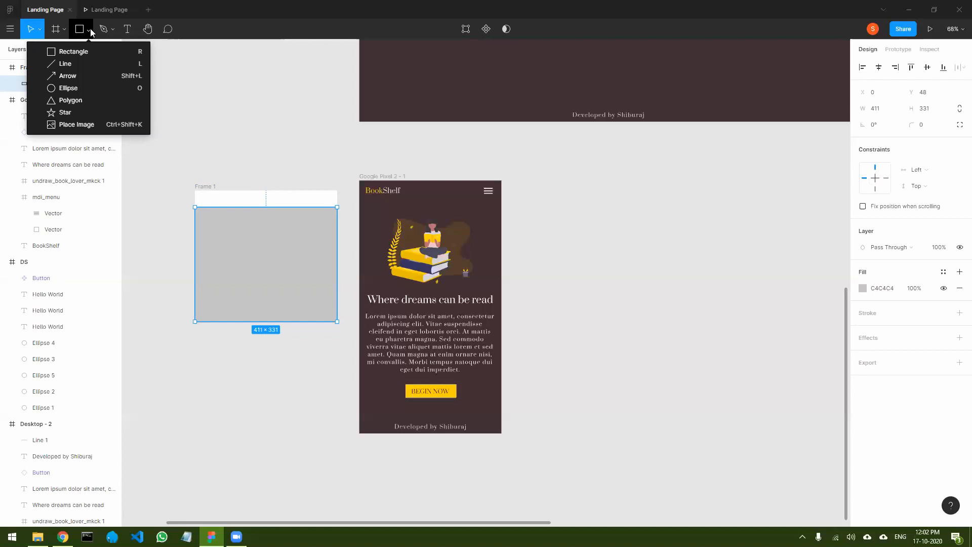
click(71, 100)
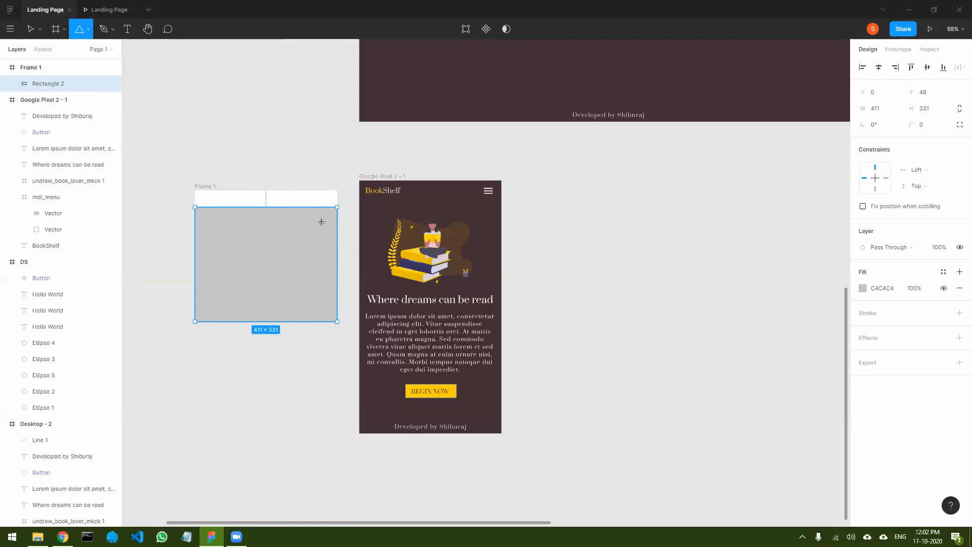
scroll(313, 205, up, 10)
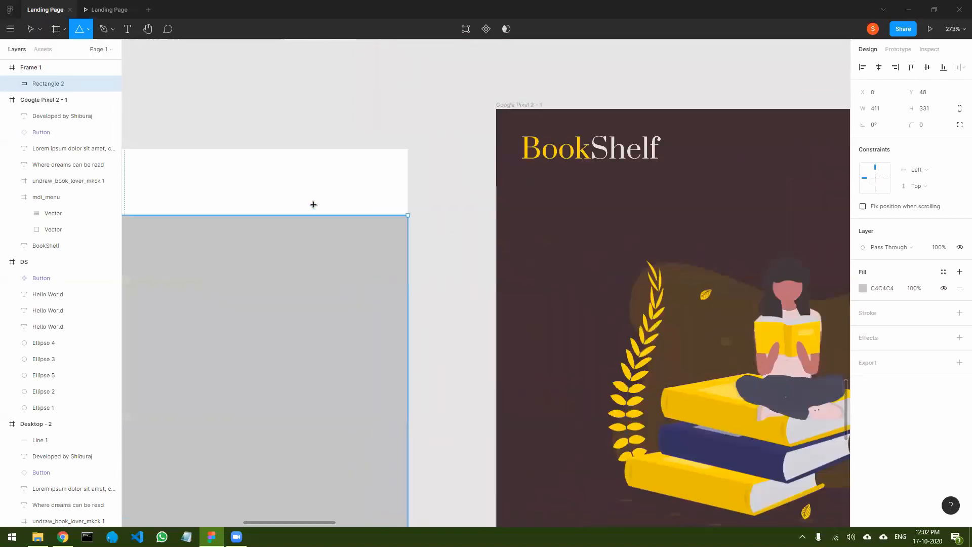
drag(326, 188, 375, 223)
click(408, 241)
click(443, 249)
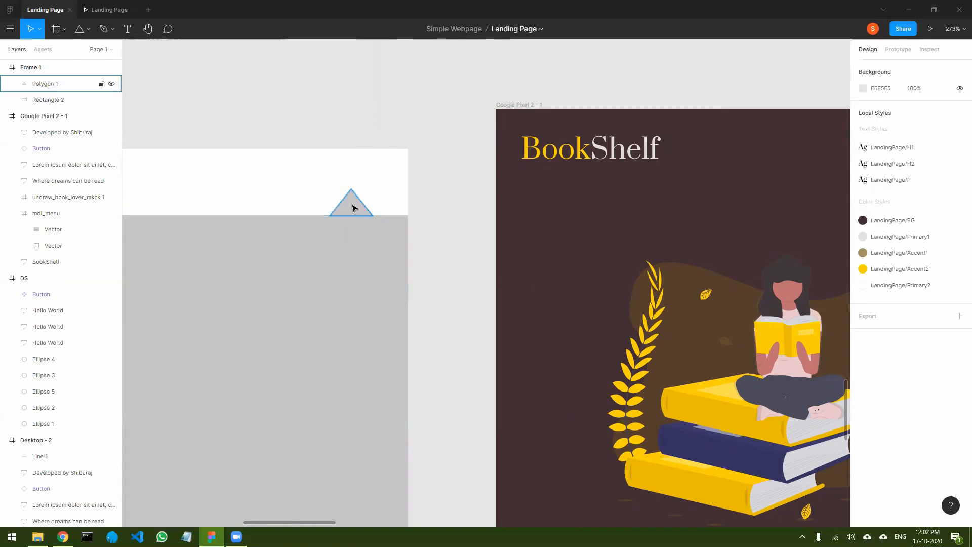
Make Frame 1's white fill fully transparent at 0% opacity and move the frame to X -1185, Y 1331.
click(348, 208)
click(437, 268)
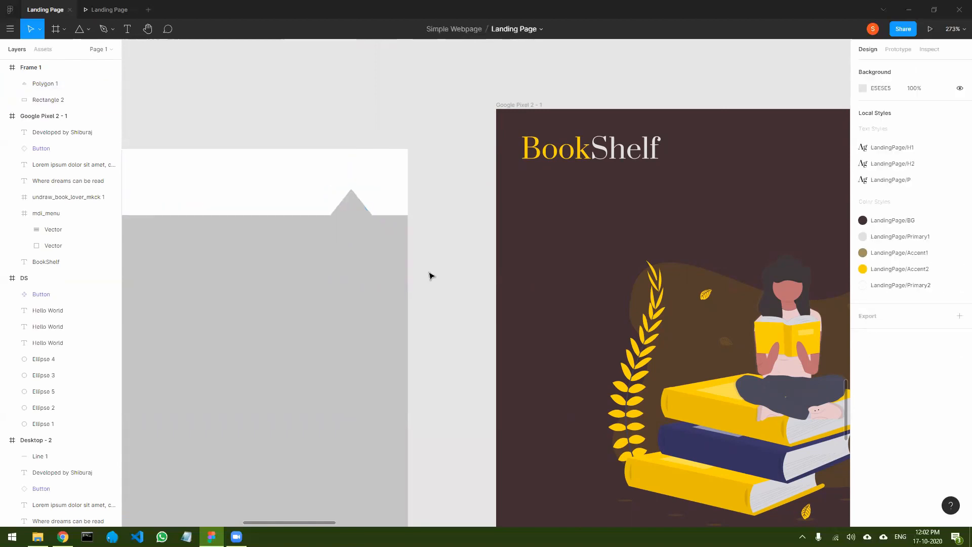
ctrl+scroll(430, 274, down, 5)
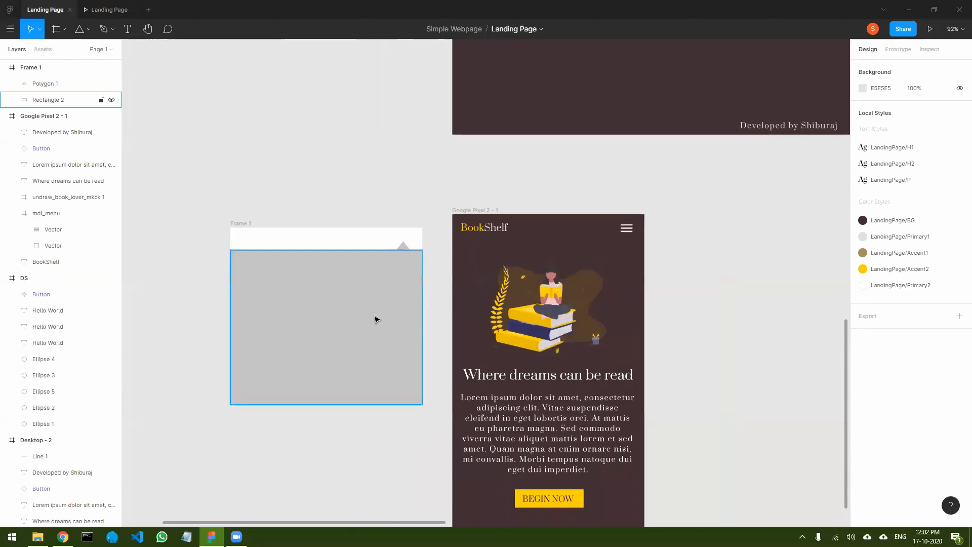
click(238, 225)
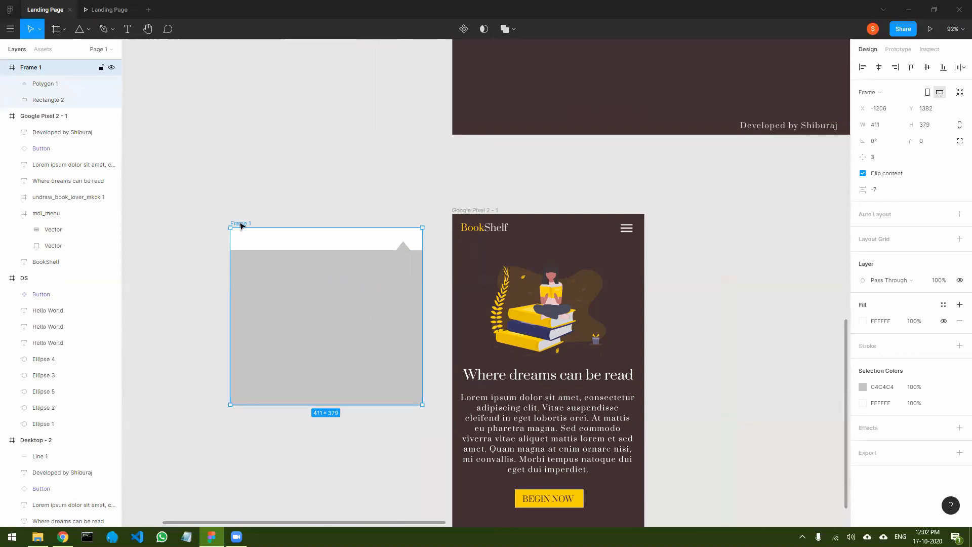
click(867, 322)
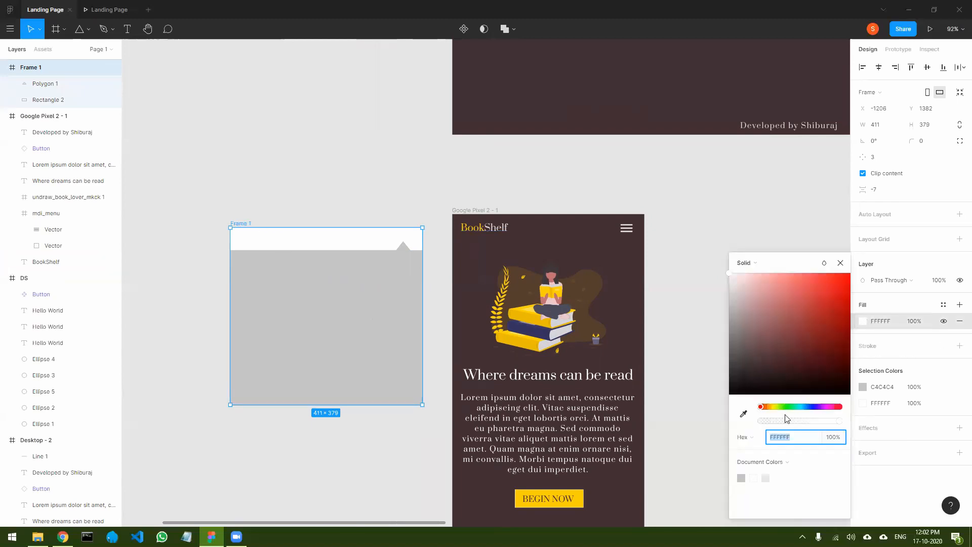
drag(802, 425, 745, 428)
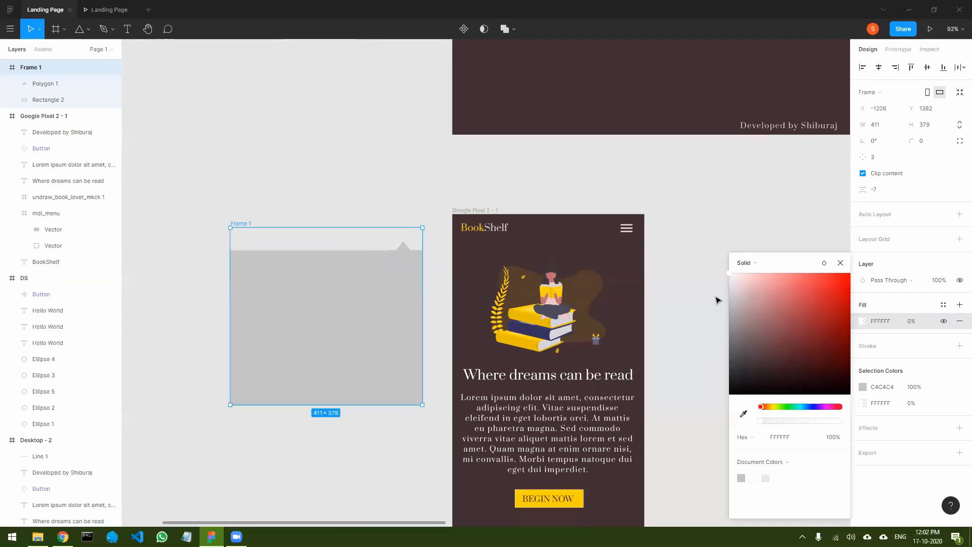
click(692, 224)
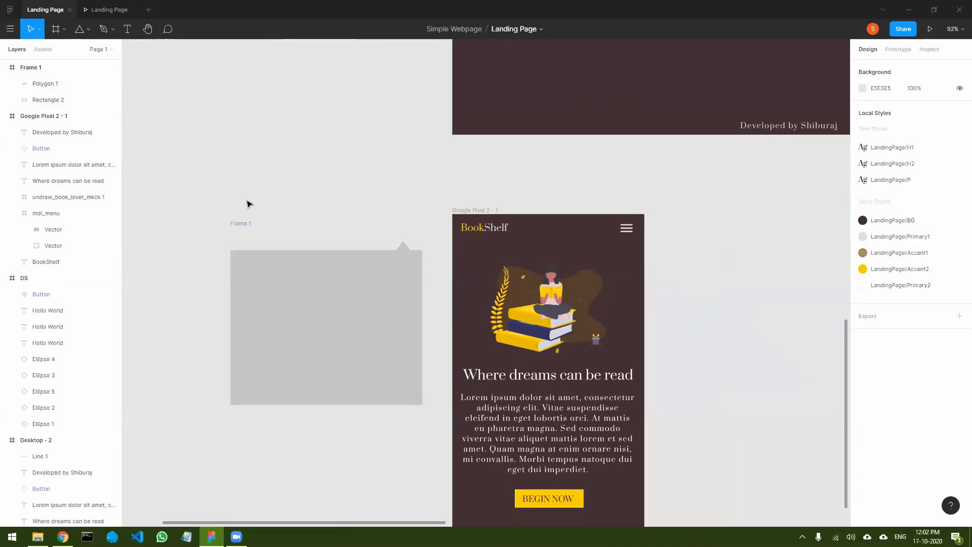
click(243, 224)
drag(240, 227, 248, 200)
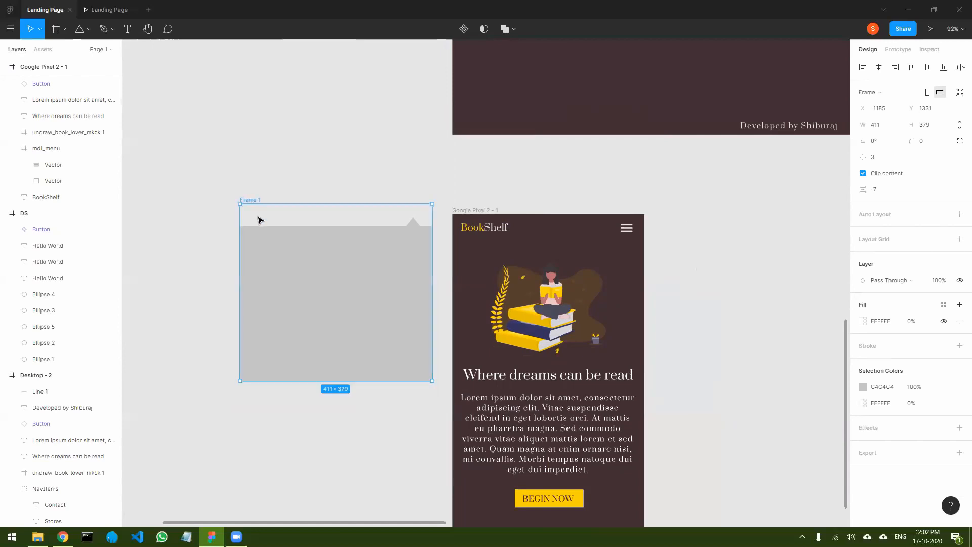
Change the fills of the large rectangle and the small triangle in Frame 1 to white, FFFFFF.
click(275, 302)
click(864, 290)
drag(799, 323, 683, 250)
click(687, 291)
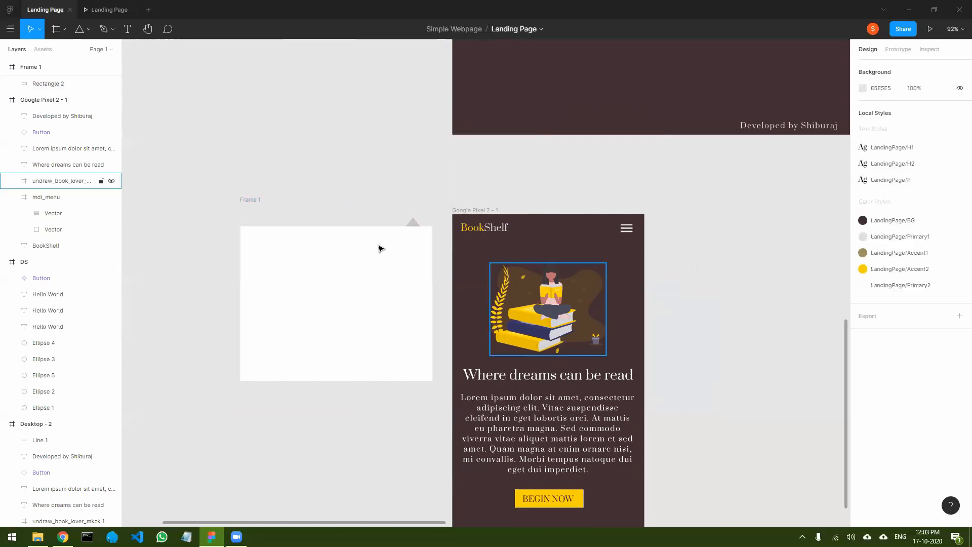
click(413, 222)
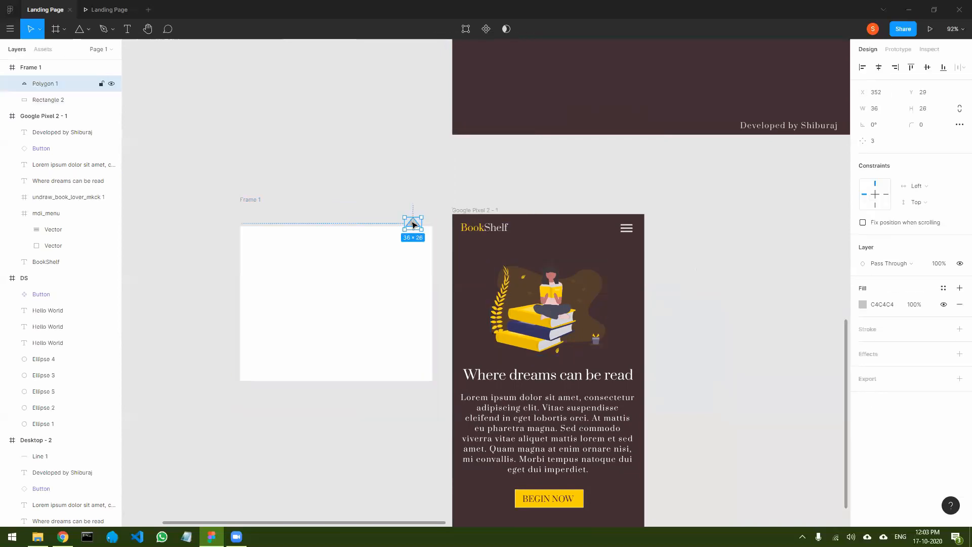
click(863, 305)
drag(805, 309, 705, 261)
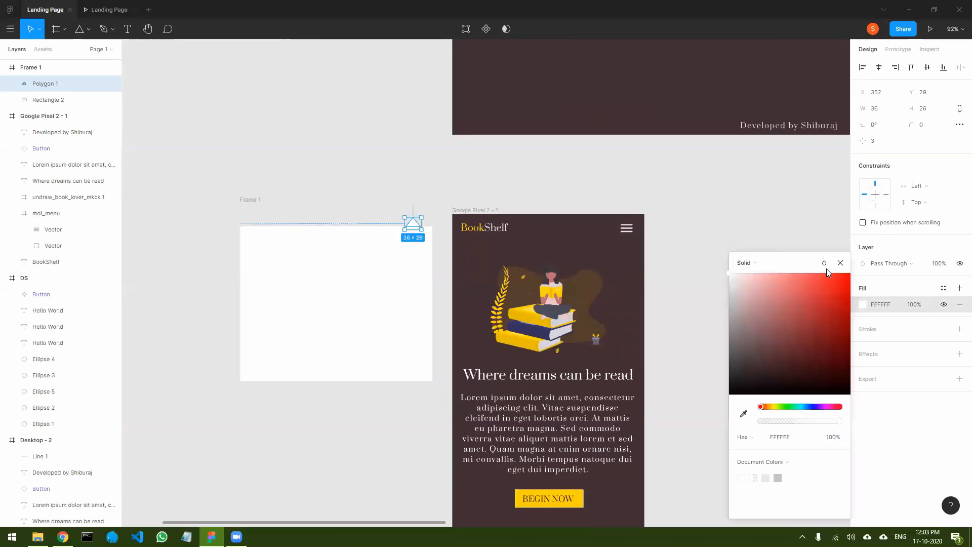
click(841, 263)
click(753, 228)
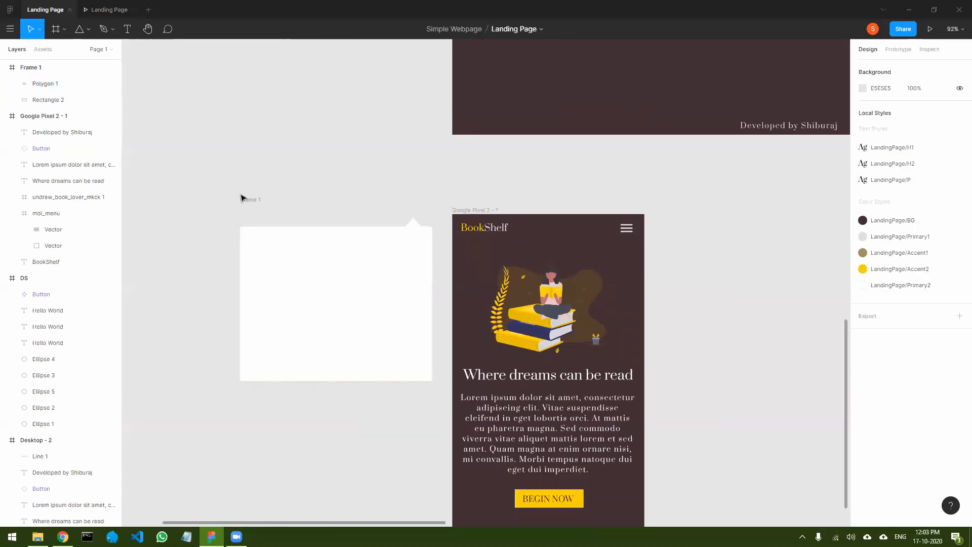
Add the text "Home" near the upper-left corner of the white panel and apply the LandingPage/H2 text style.
click(318, 272)
click(189, 254)
click(127, 31)
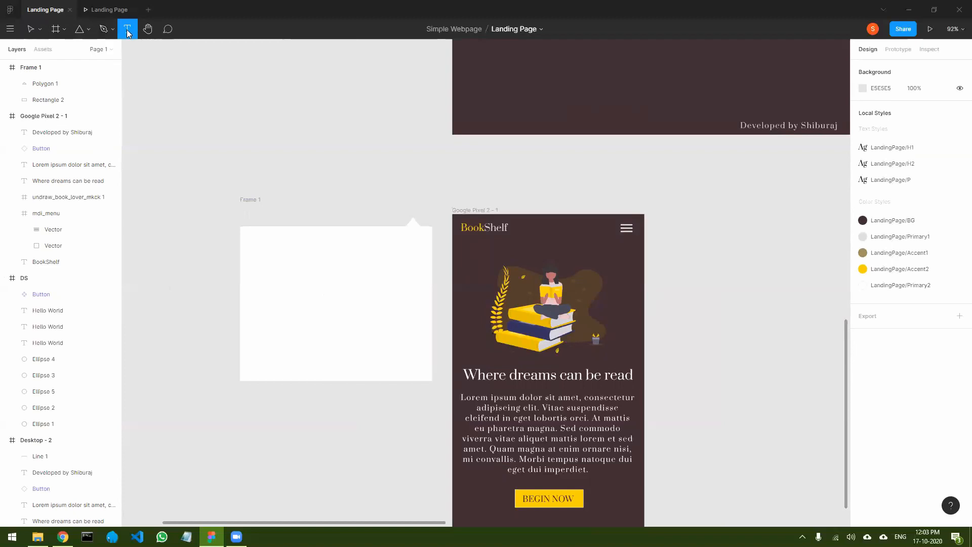
click(255, 247)
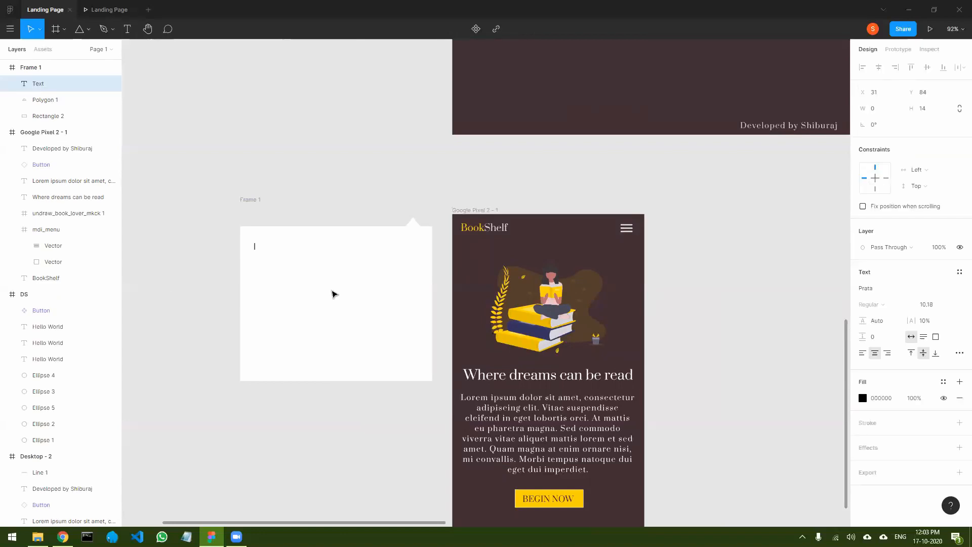
text(Home)
double_click(252, 248)
click(955, 275)
click(900, 369)
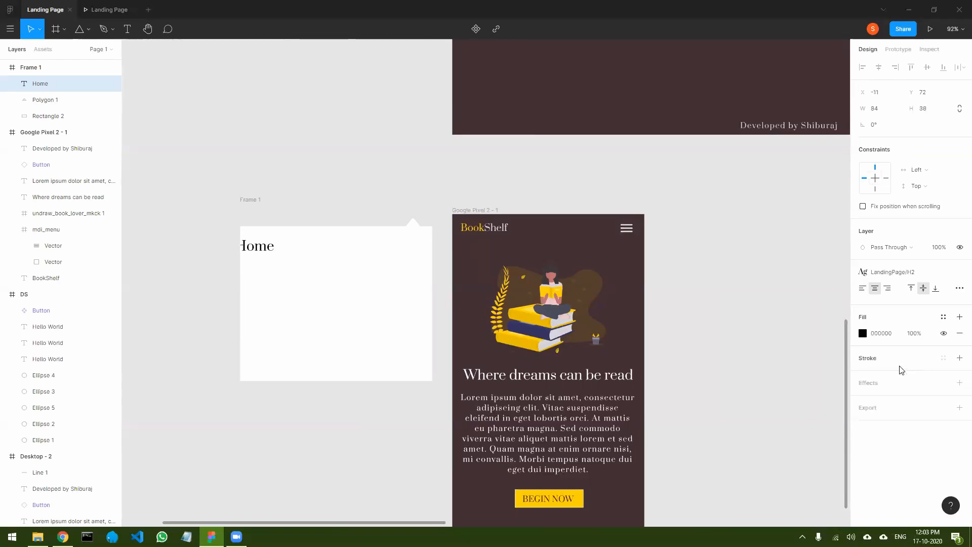
Move the Home text fully inside the white panel, to X 33, Y 80.
double_click(262, 248)
click(262, 273)
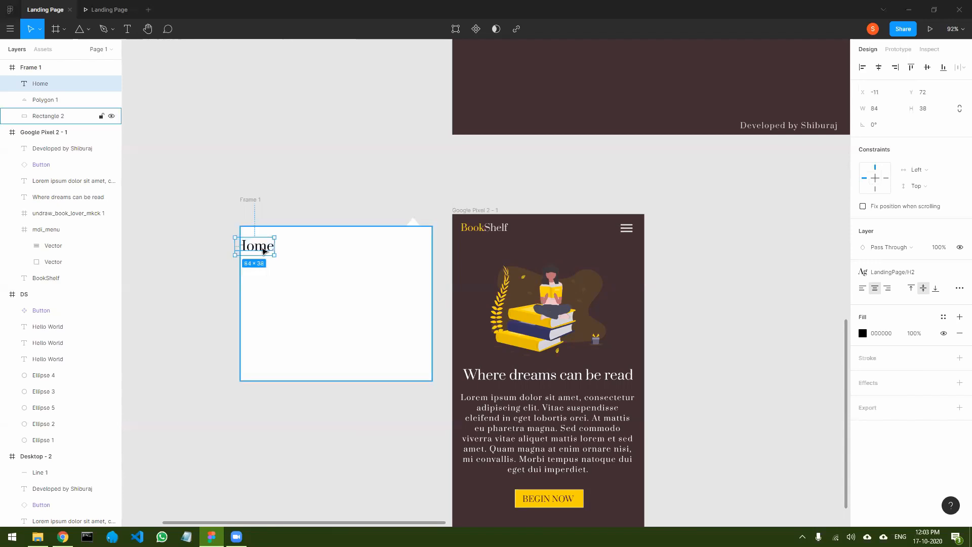
drag(263, 251, 283, 253)
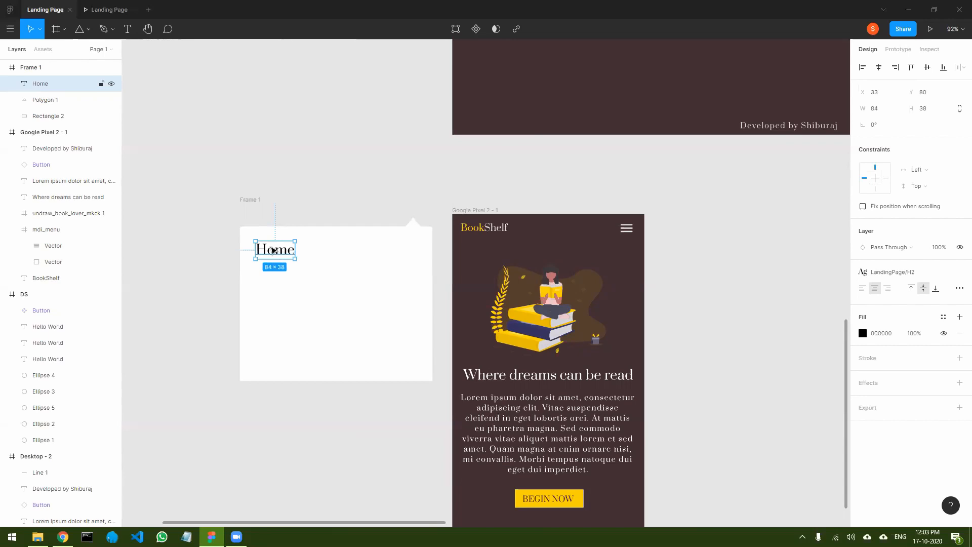
click(226, 256)
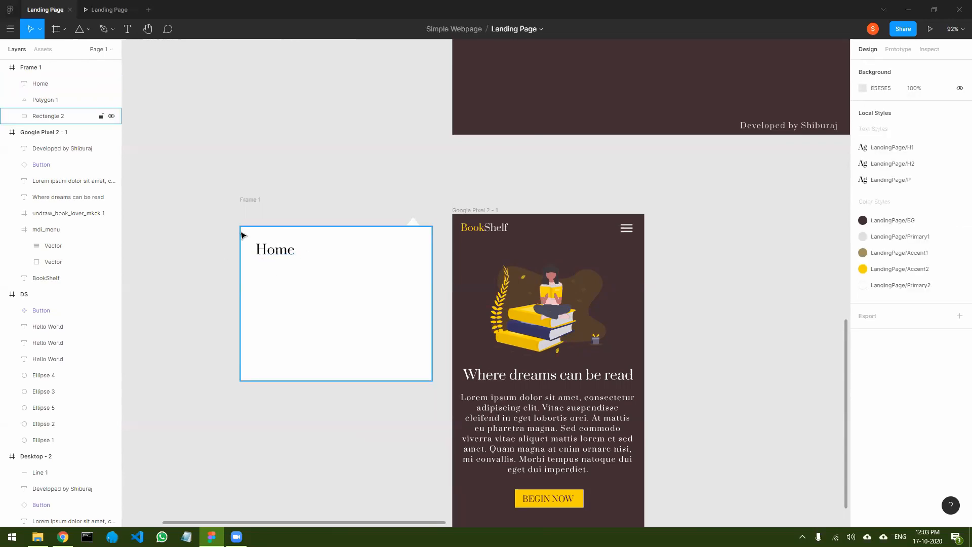
Move the Home text down to Y 205 and draw a 368 × 42 rectangle at X 20, Y 71 across the panel's upper part.
drag(277, 257, 277, 314)
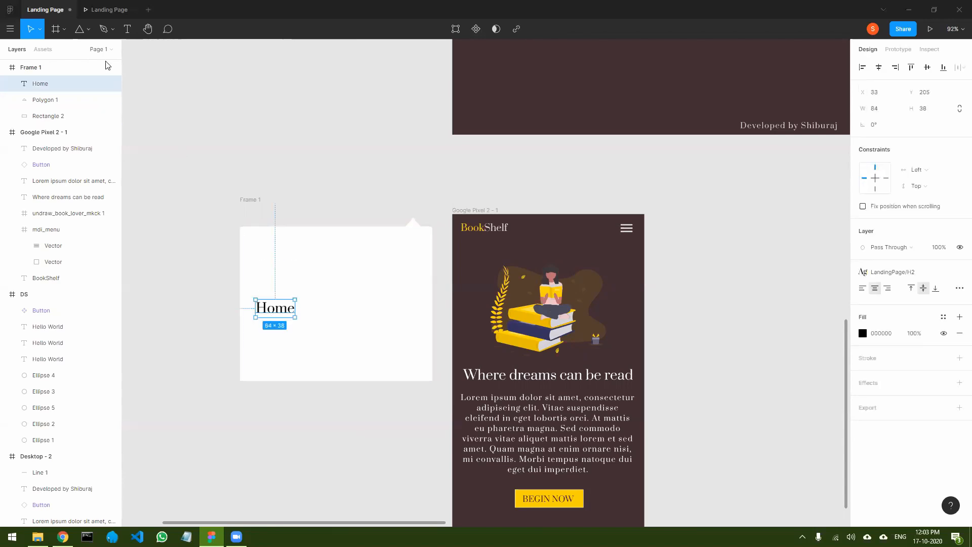
click(89, 29)
click(76, 52)
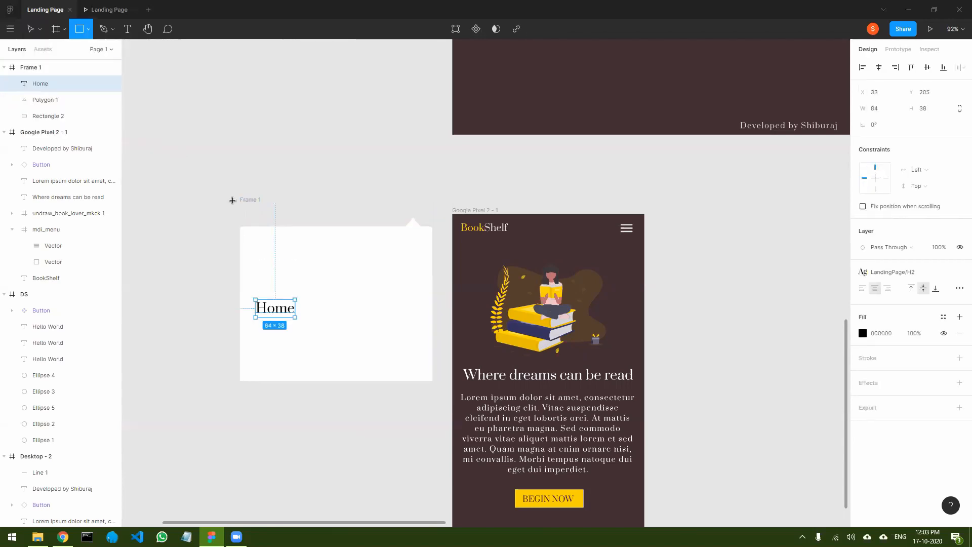
drag(249, 237, 422, 258)
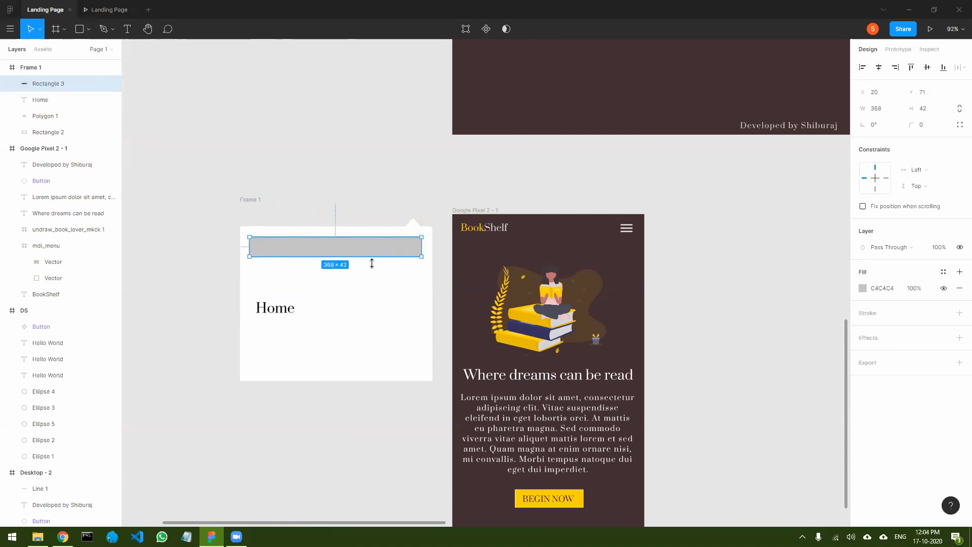
Place the Home text over the narrow rectangle, reorder the rectangle behind it, and increase the rectangle's height to 62.
drag(281, 307, 281, 253)
click(283, 254)
drag(45, 83, 47, 108)
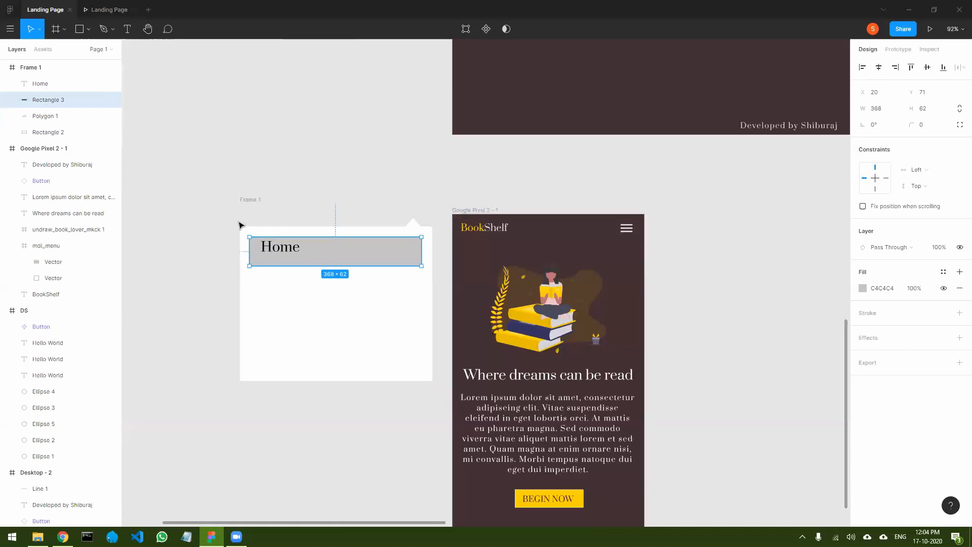
click(286, 242)
drag(287, 252, 284, 255)
click(405, 261)
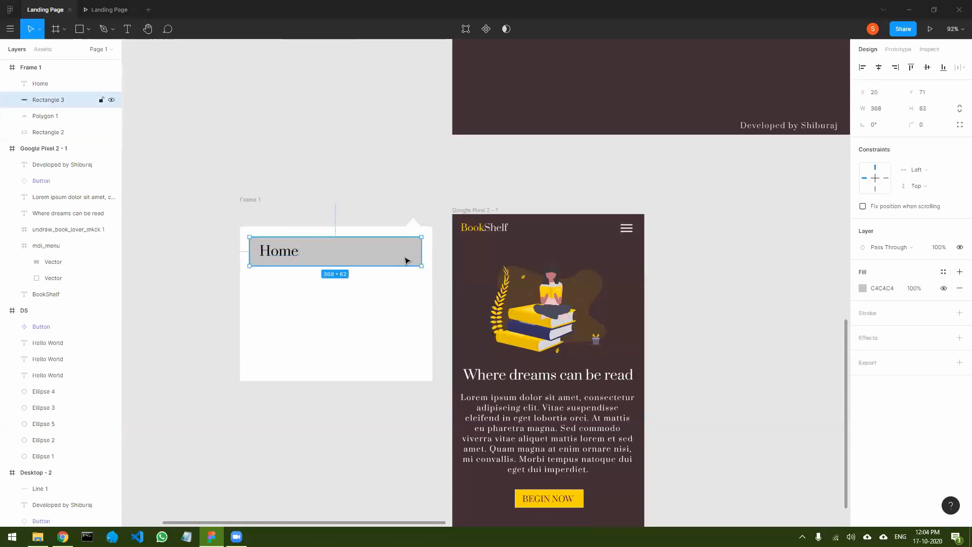
Change the fill of the rectangle behind the Home text to light grey, F6F6F6.
click(863, 288)
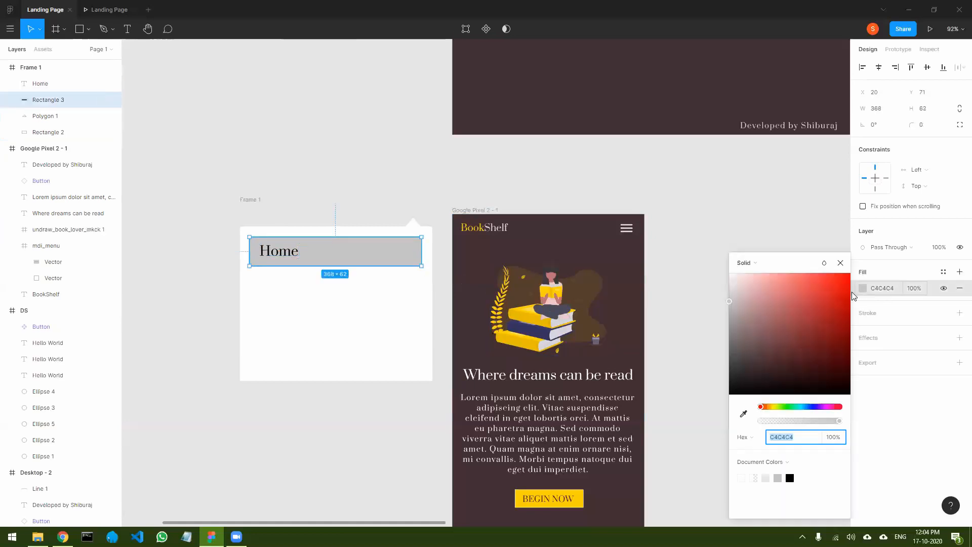
drag(737, 290, 722, 283)
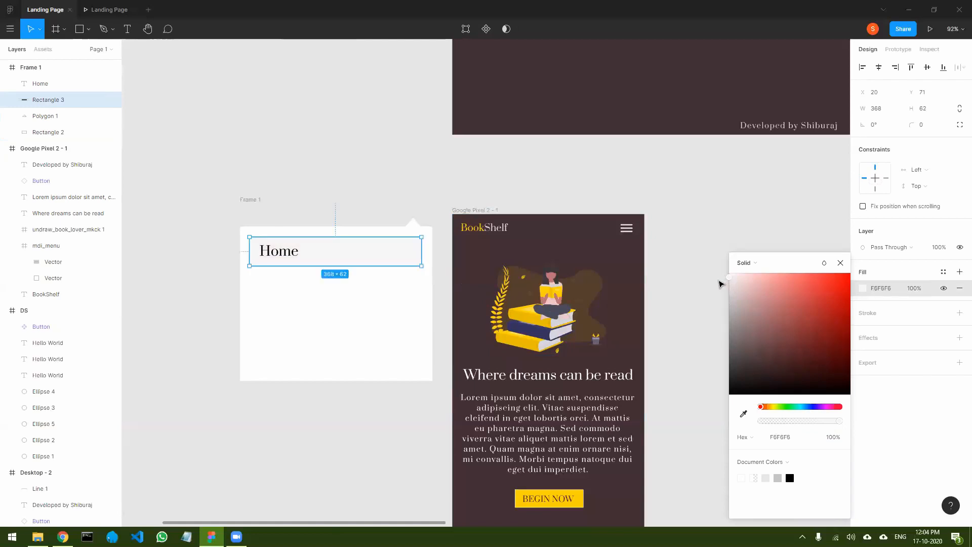
click(752, 251)
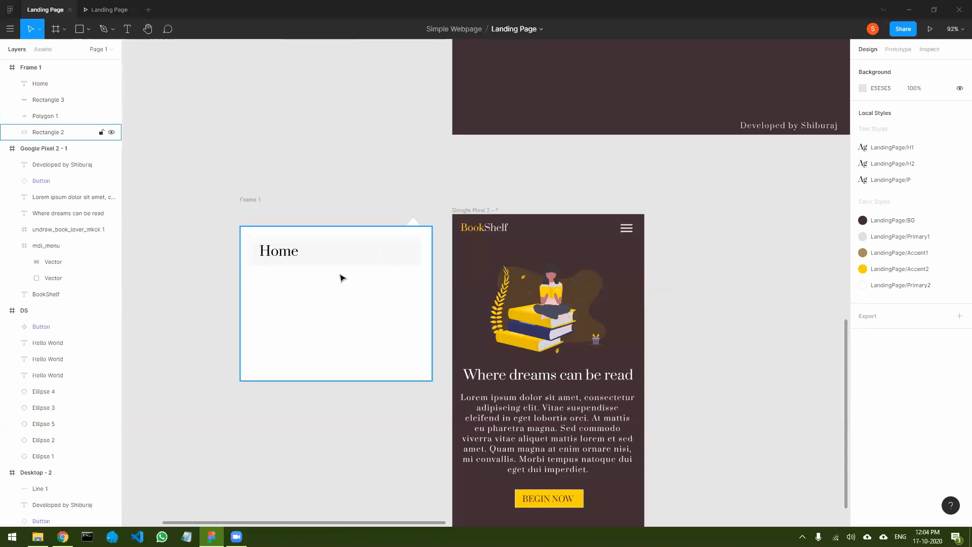
Group the Home text with its light grey rectangle and rename the group MenuItem/Home.
click(319, 256)
shift+click(291, 256)
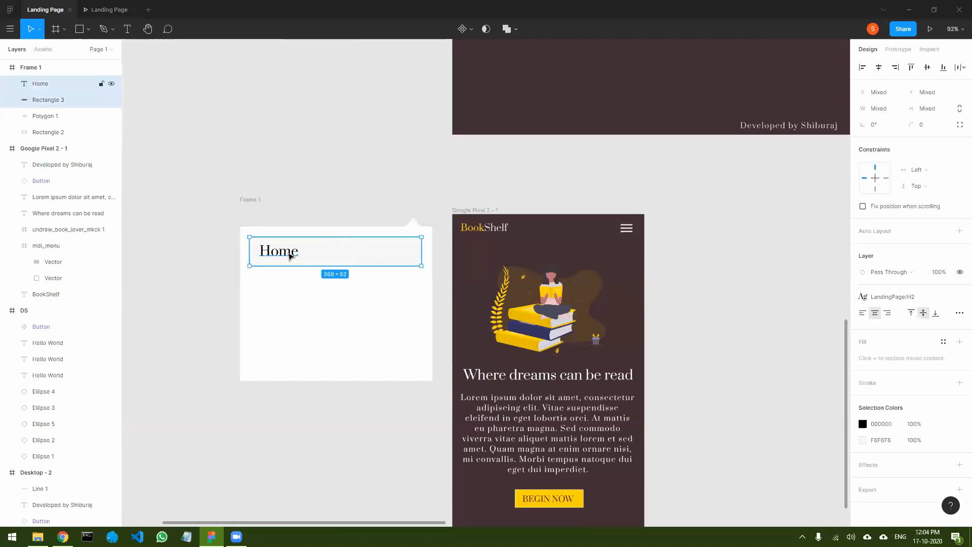
key(ctrl+g)
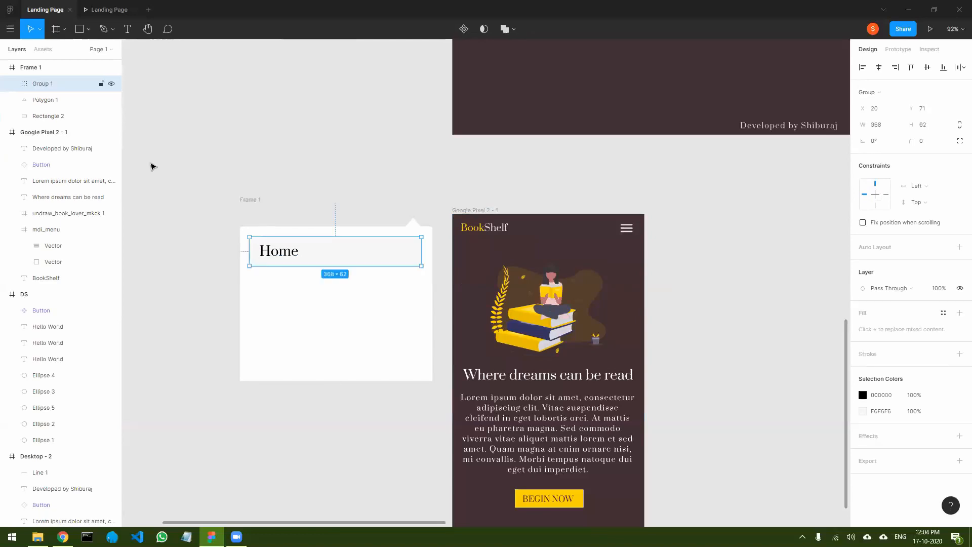
double_click(44, 84)
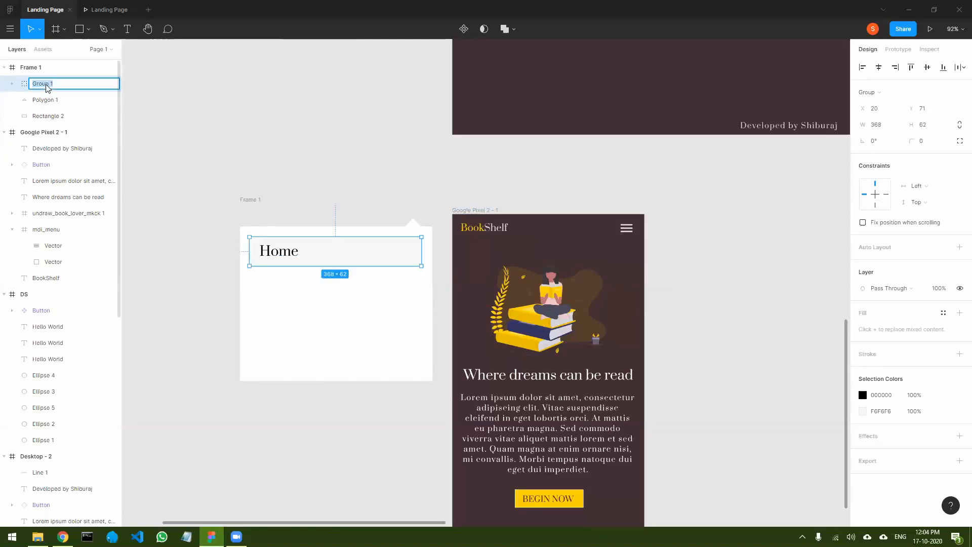
text(Menu It)
key(Return)
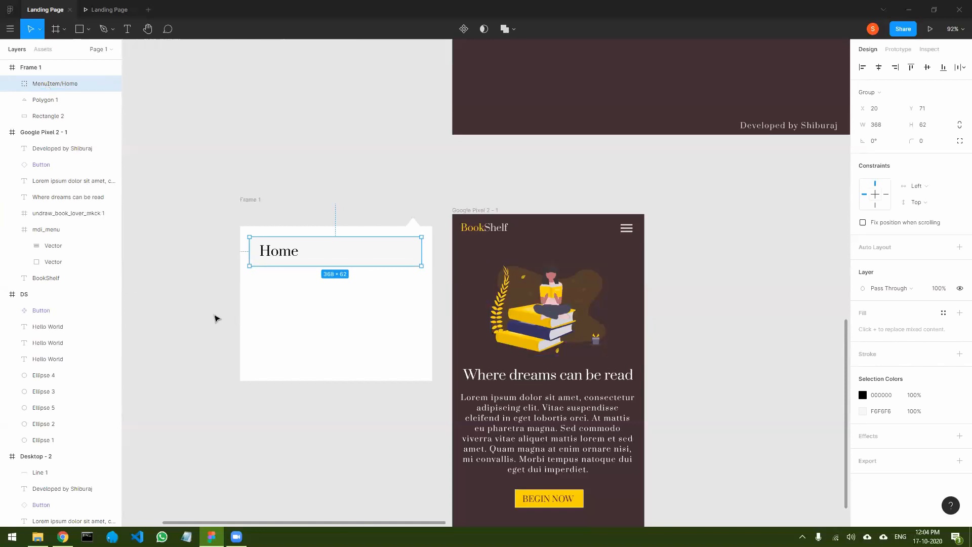
Duplicate the MenuItem/Home group three times in an evenly spaced column below it, and extend the white panel rectangle to a height of 410.
click(230, 273)
click(301, 260)
drag(314, 256, 377, 419)
click(431, 366)
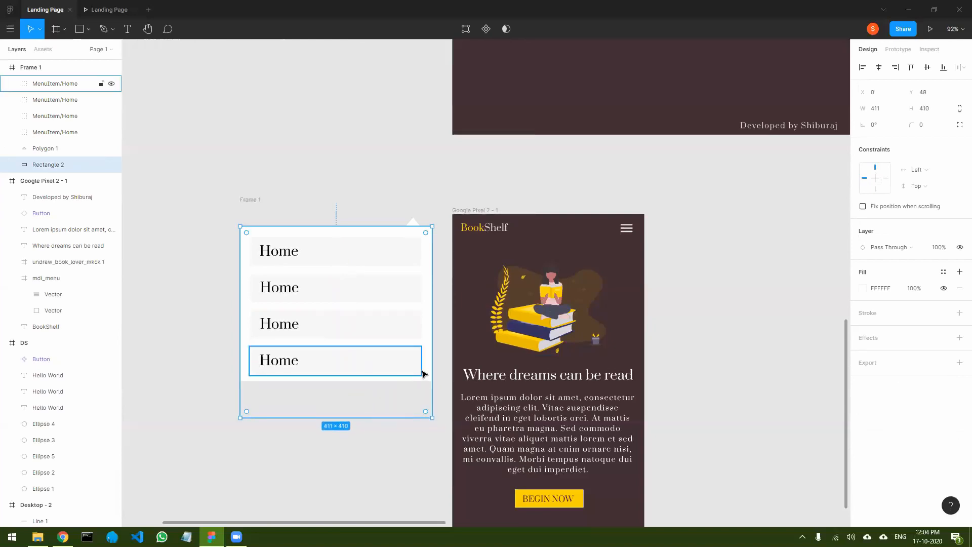
double_click(428, 373)
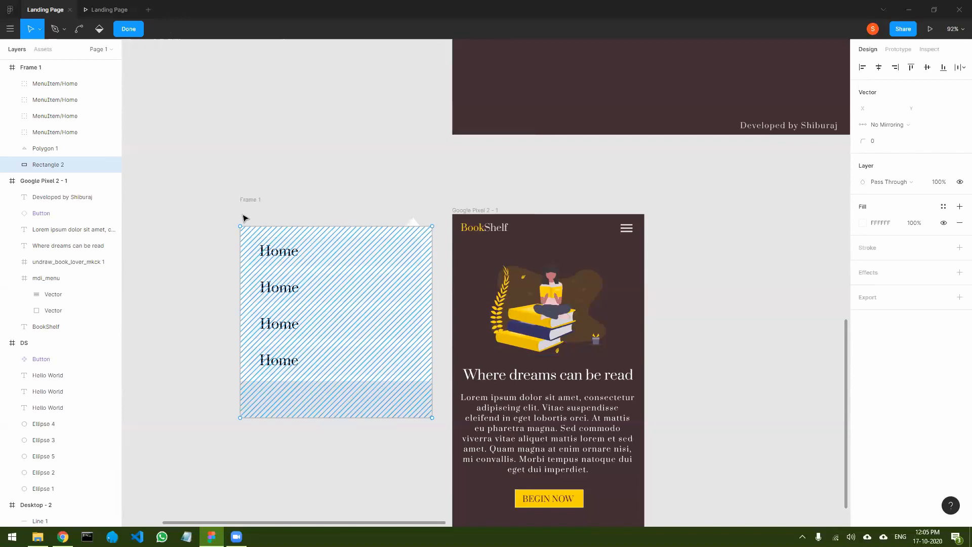
key(Escape)
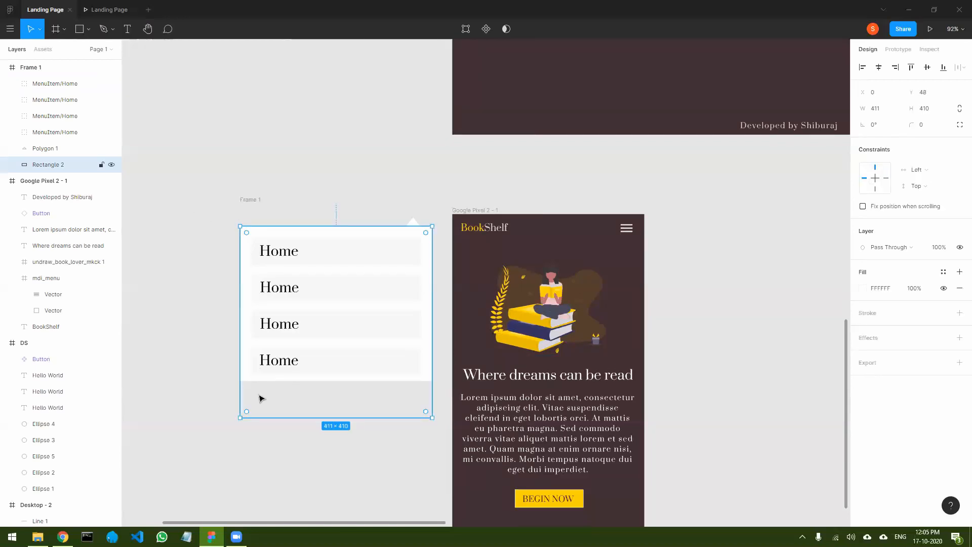
click(270, 406)
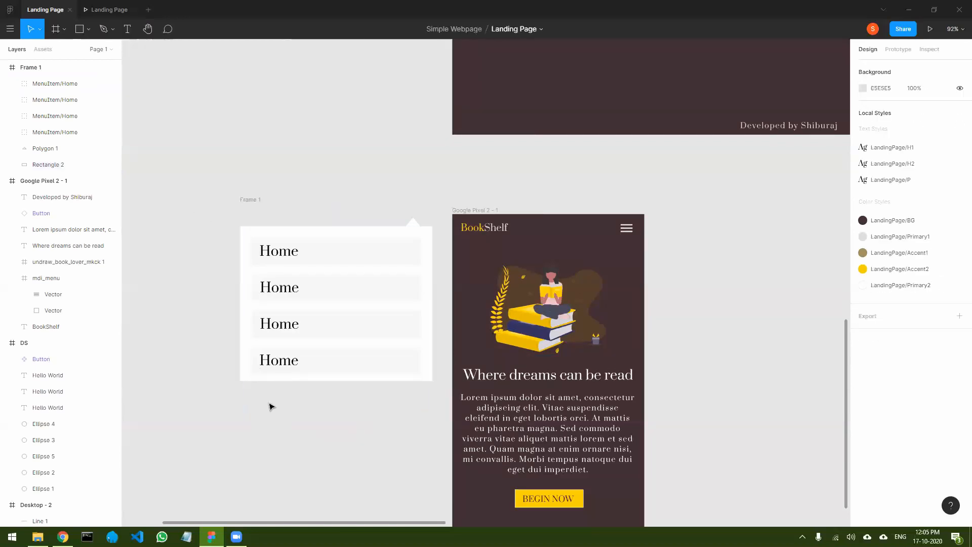
Extend Frame 1 downward to the lower edge of the enlarged white rectangle.
click(248, 378)
click(256, 210)
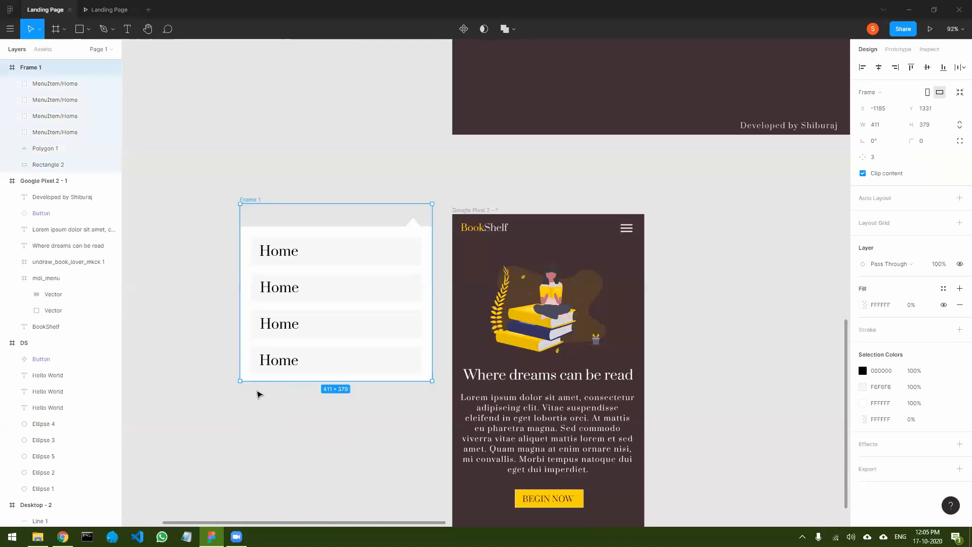
drag(259, 382, 262, 419)
click(294, 462)
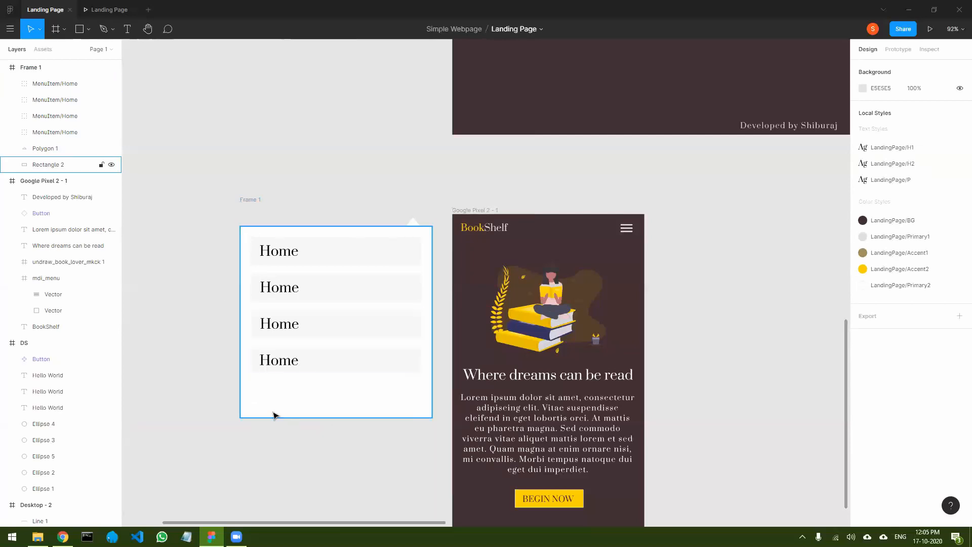
Duplicate the lowest MenuItem/Home group directly below itself at the same spacing to add a fifth menu item.
click(314, 364)
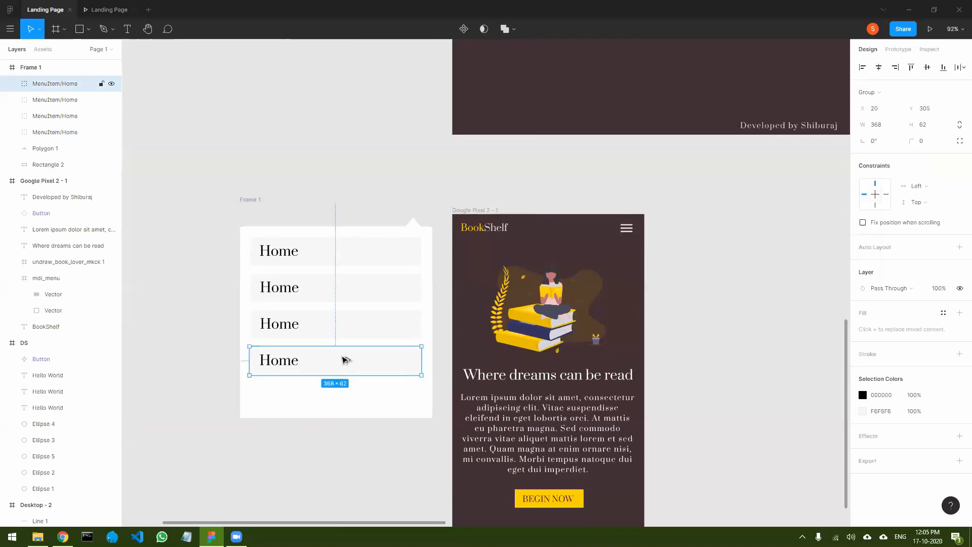
drag(345, 372, 346, 398)
click(327, 456)
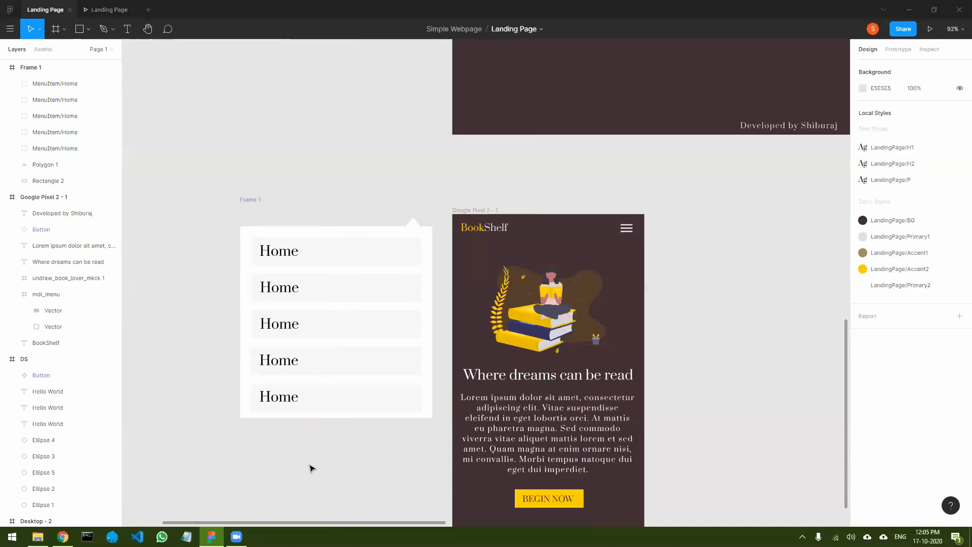
Move all five menu item groups together slightly upward to centre them vertically in the white panel.
click(363, 251)
shift+click(364, 285)
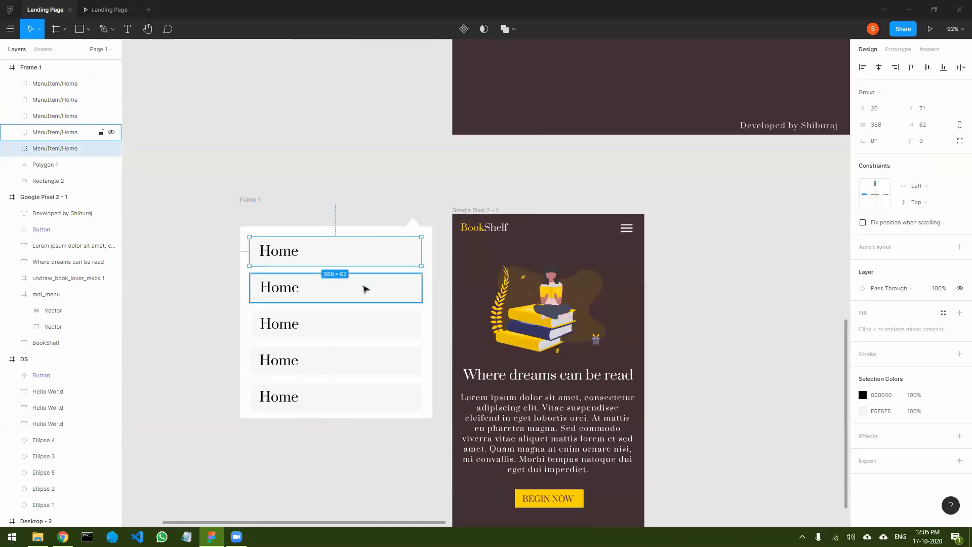
shift+click(365, 326)
shift+click(365, 361)
shift+click(364, 404)
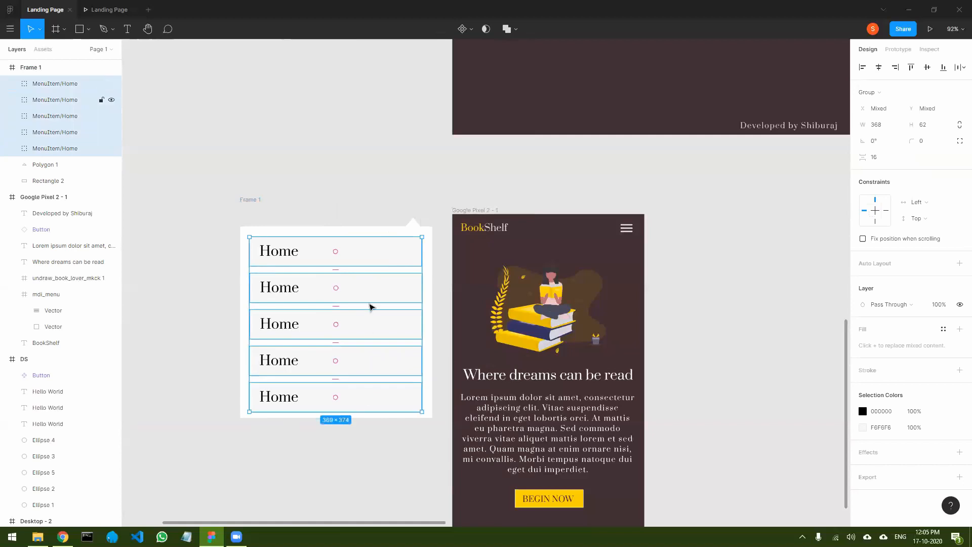
drag(370, 294, 373, 293)
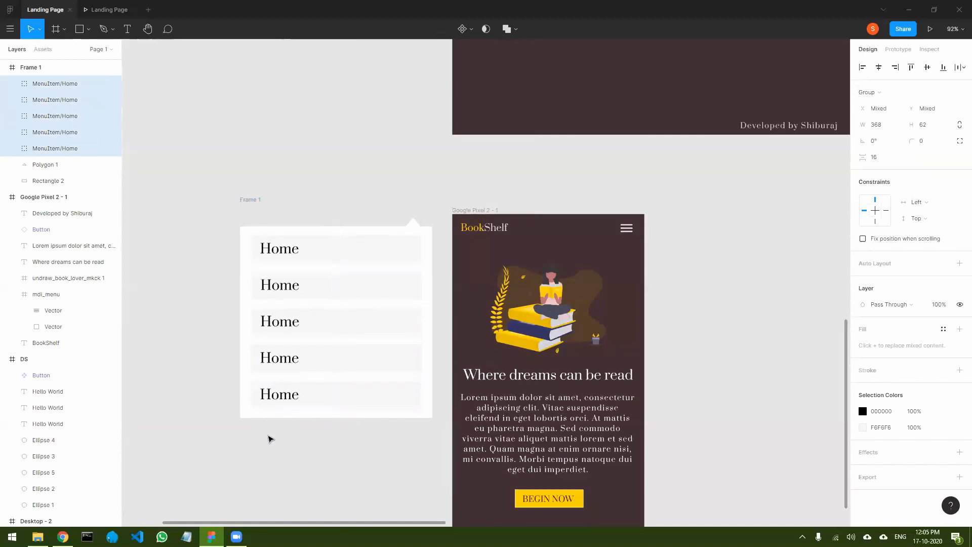
click(271, 439)
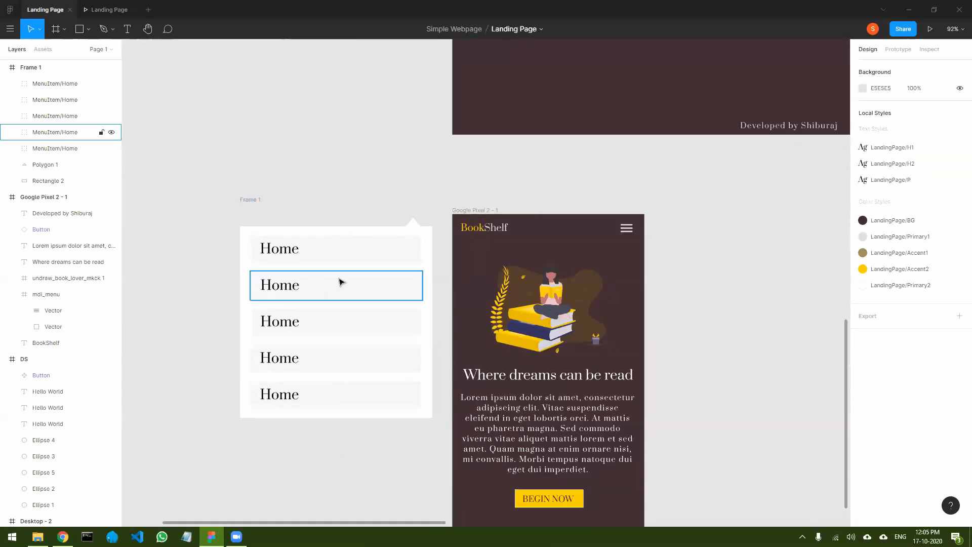
Change the text of the second menu item to Books and of the third to Store.
double_click(284, 290)
double_click(285, 291)
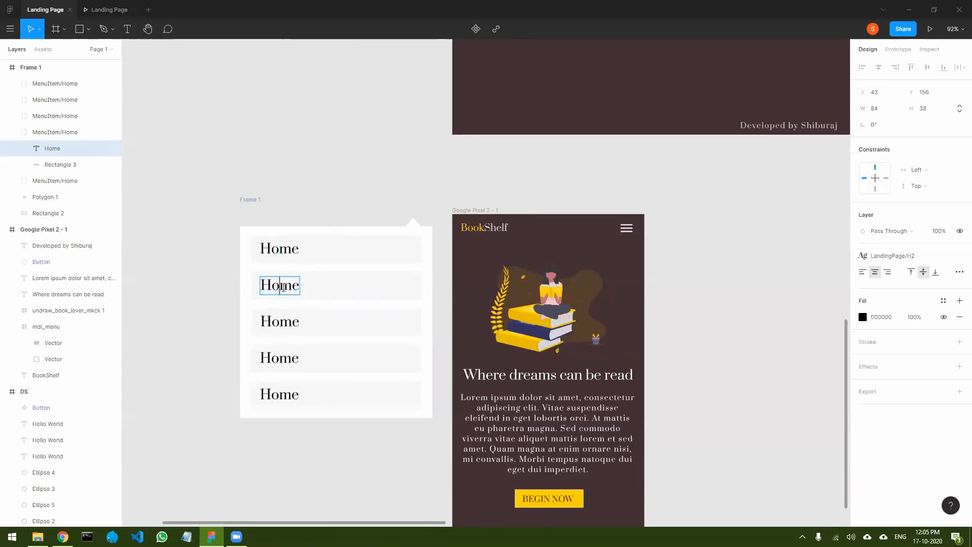
scroll(632, 198, down, 5)
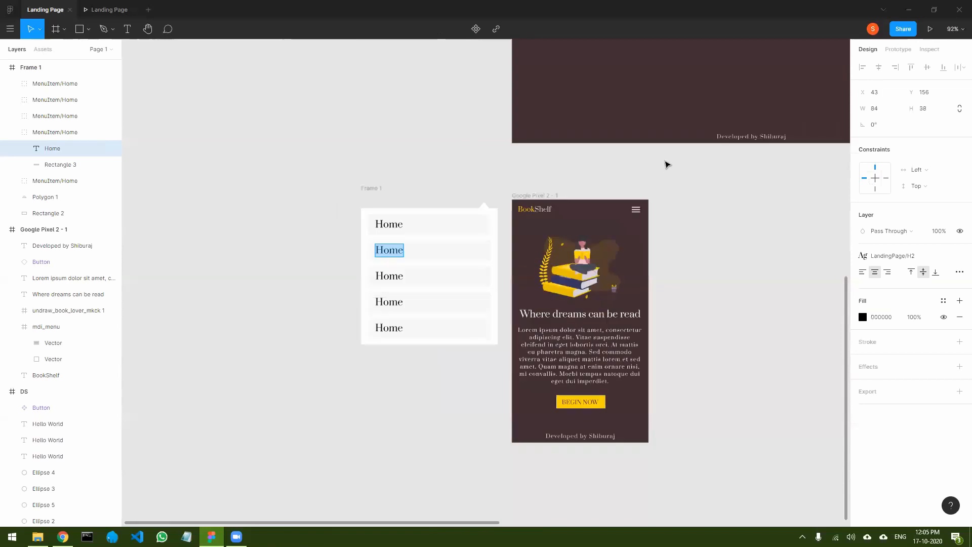
drag(754, 141, 651, 278)
scroll(289, 354, up, 5)
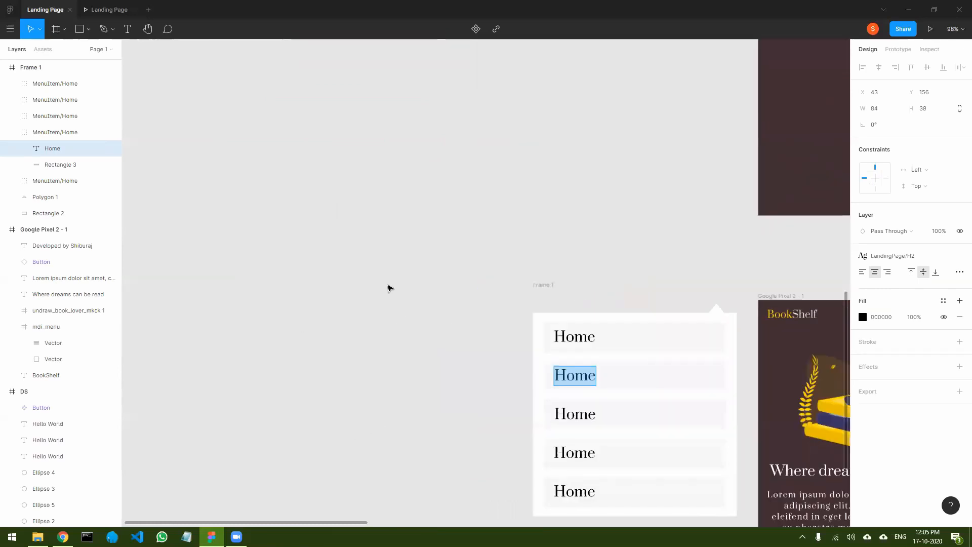
scroll(388, 288, up, 5)
drag(563, 348, 187, 108)
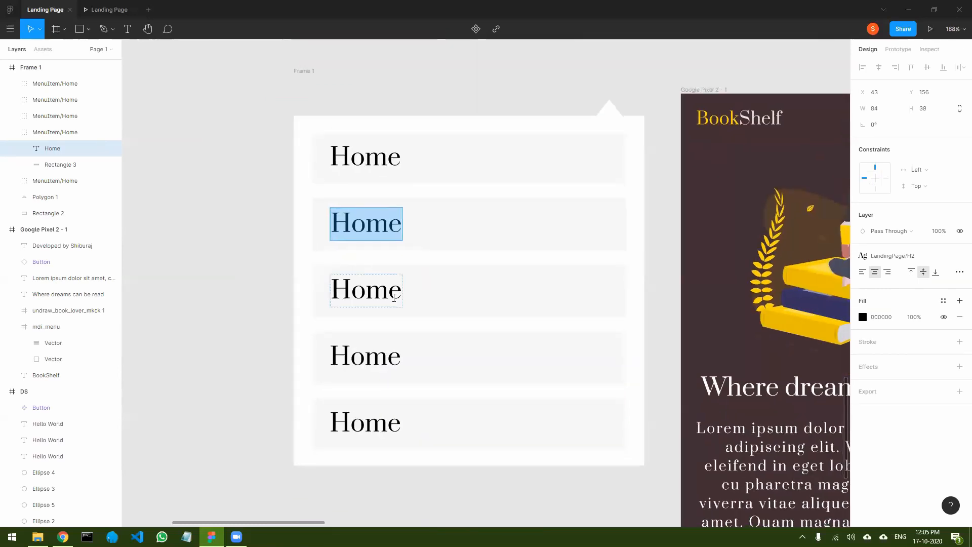
text(Books)
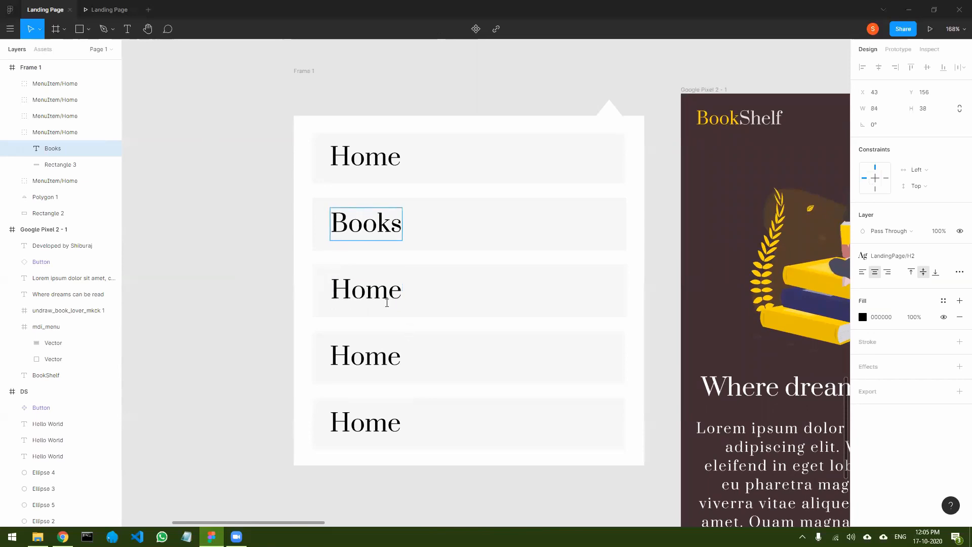
double_click(383, 298)
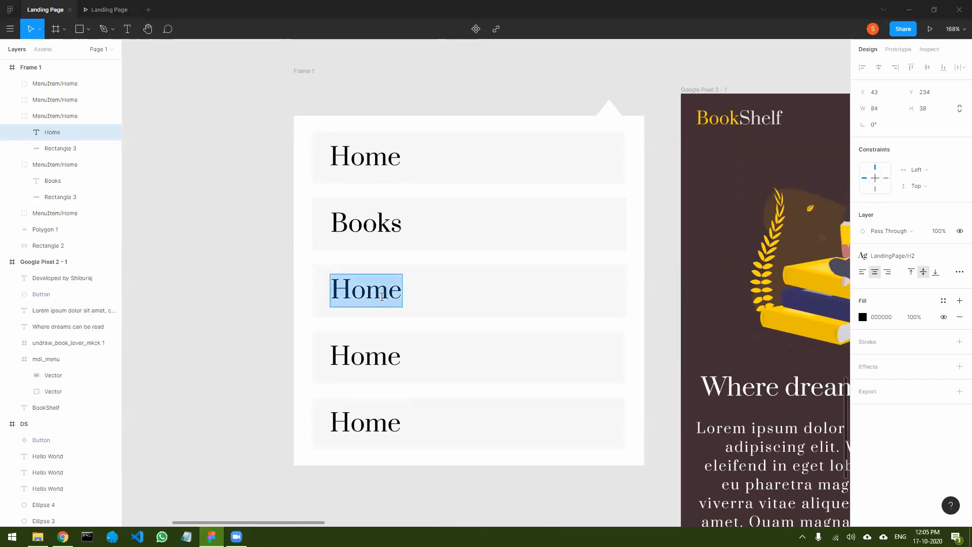
text(Store)
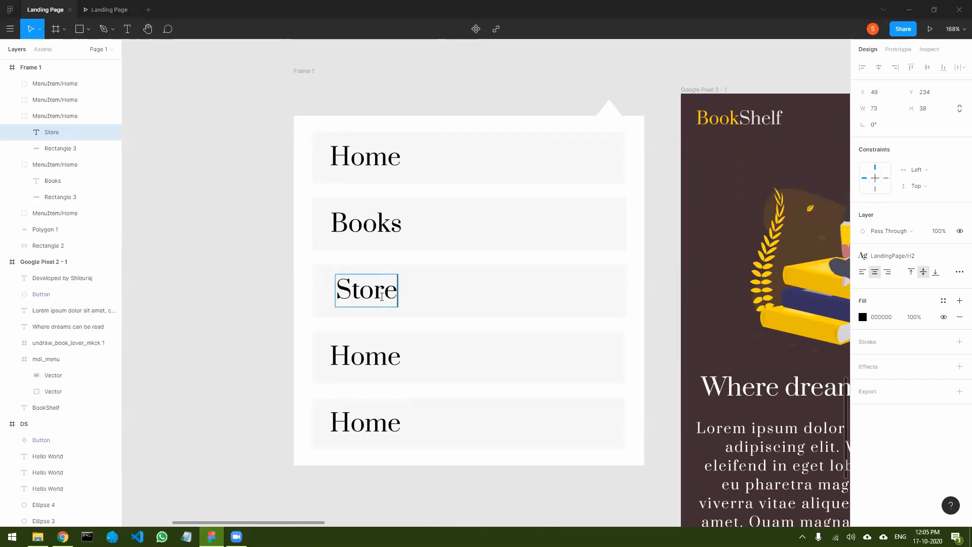
Change the text of the fourth menu item to Search and of the fifth to Contact.
double_click(374, 353)
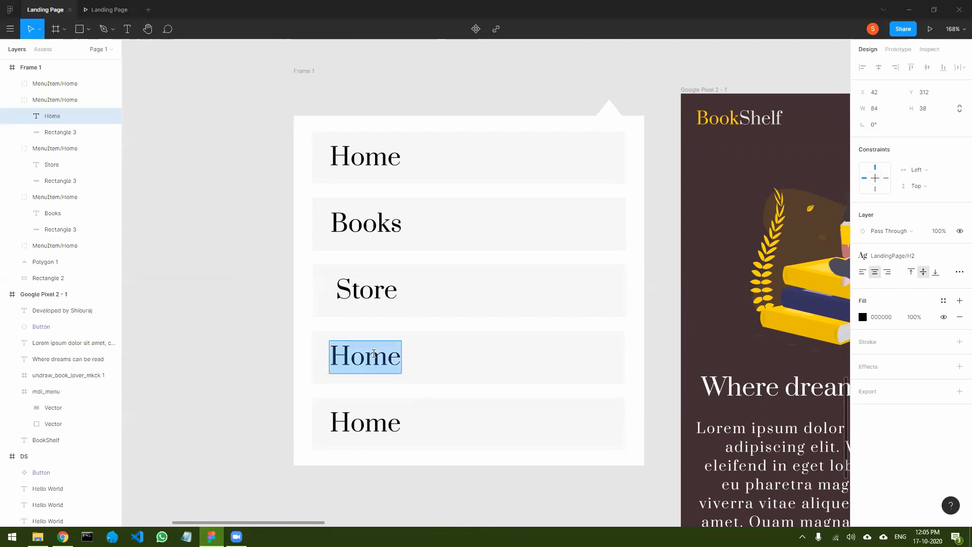
text(Seacrh)
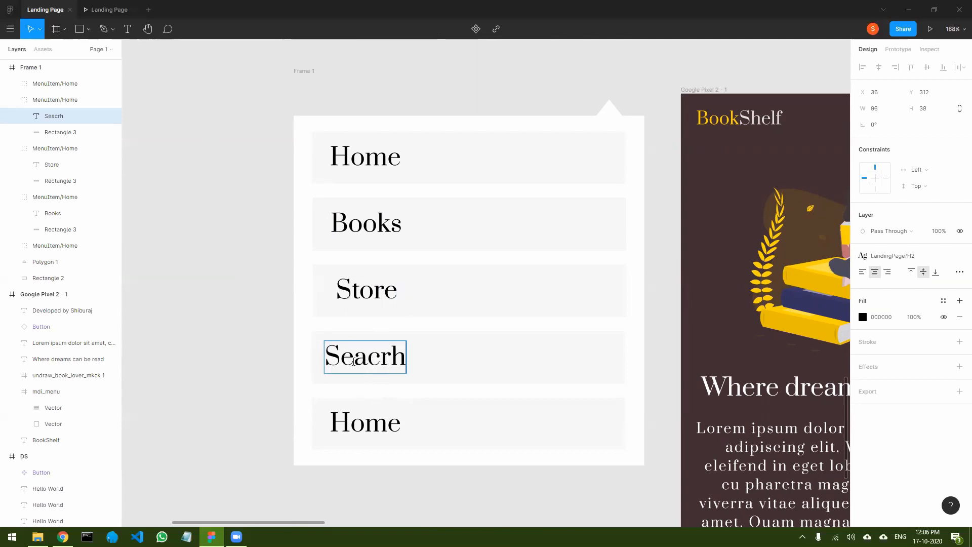
drag(367, 360, 388, 359)
text(rc)
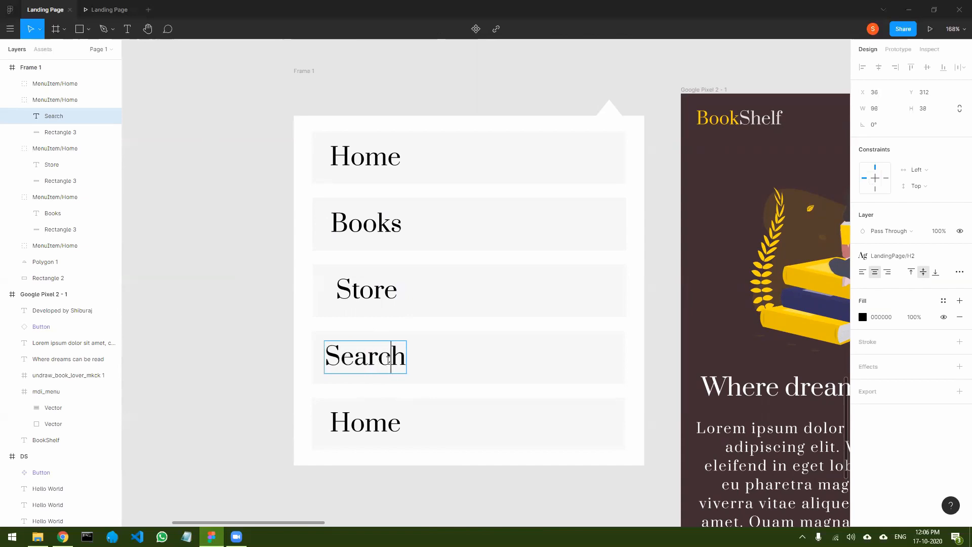
double_click(367, 429)
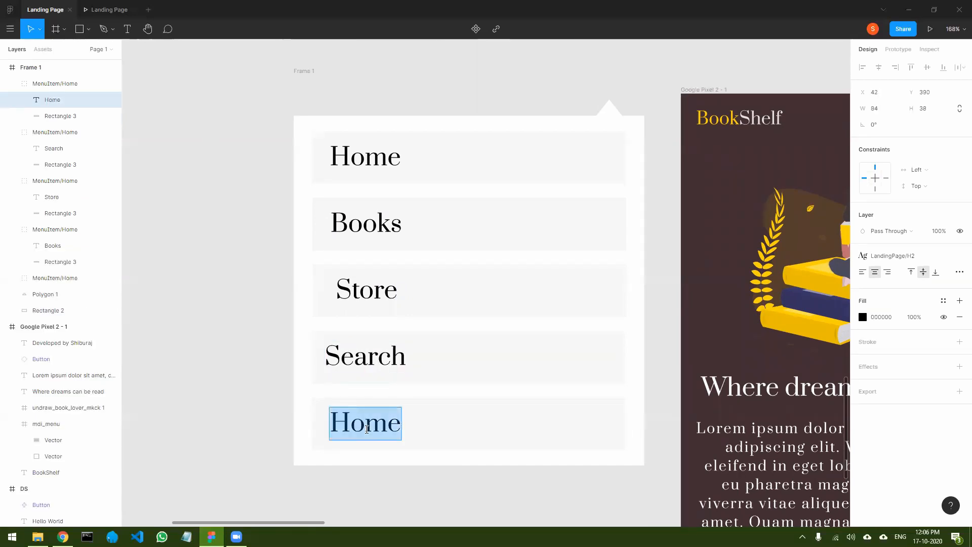
text(Contact)
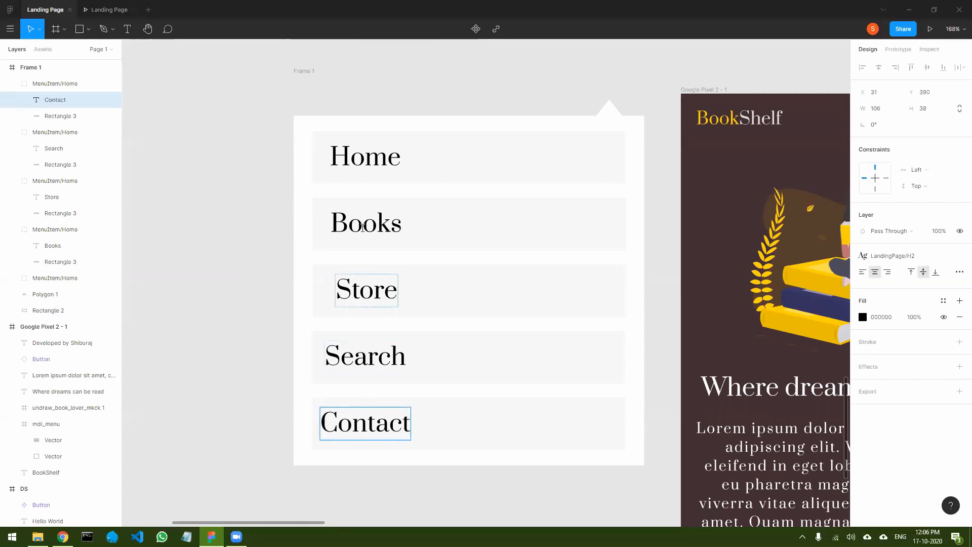
Set left text alignment for the Books, Store, Search and Contact labels.
double_click(362, 227)
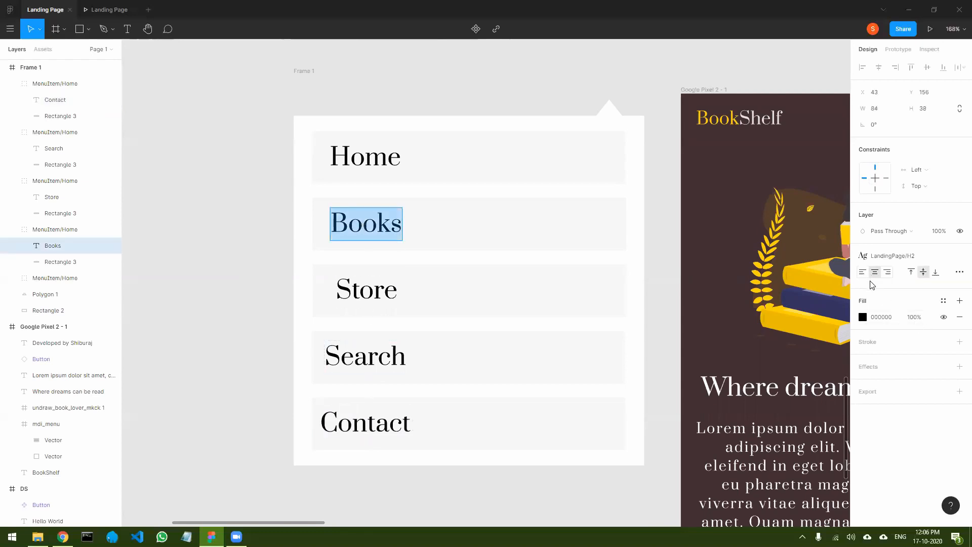
key(Escape)
double_click(367, 290)
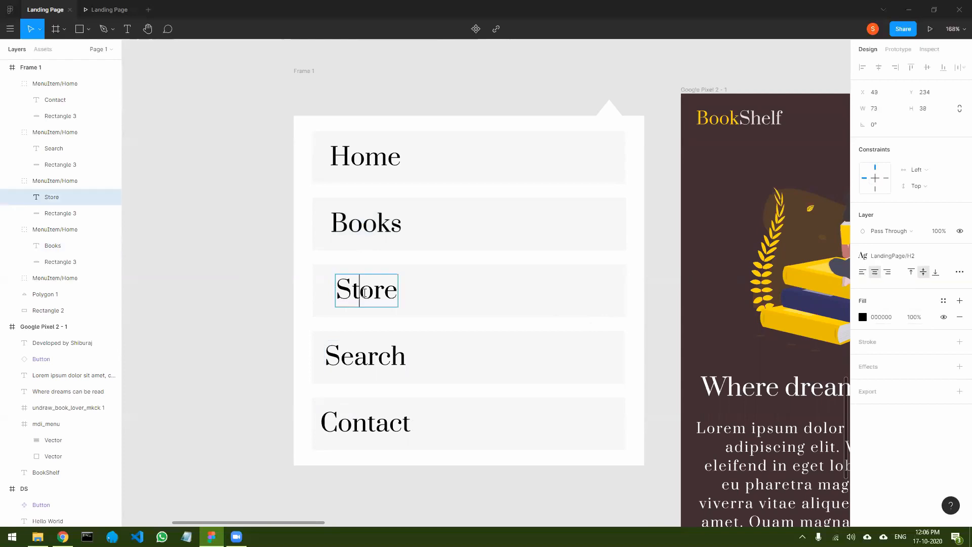
key(Escape)
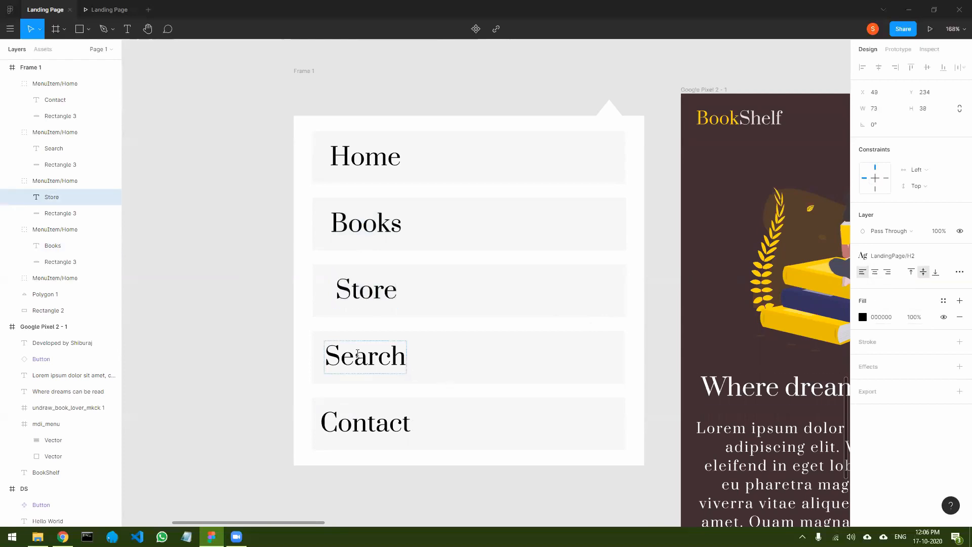
double_click(358, 355)
key(Escape)
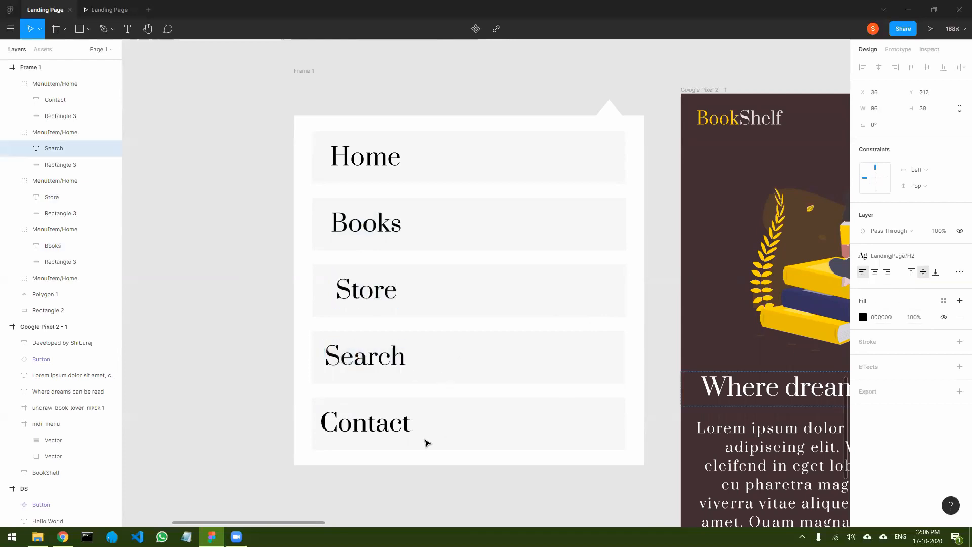
double_click(365, 423)
click(863, 272)
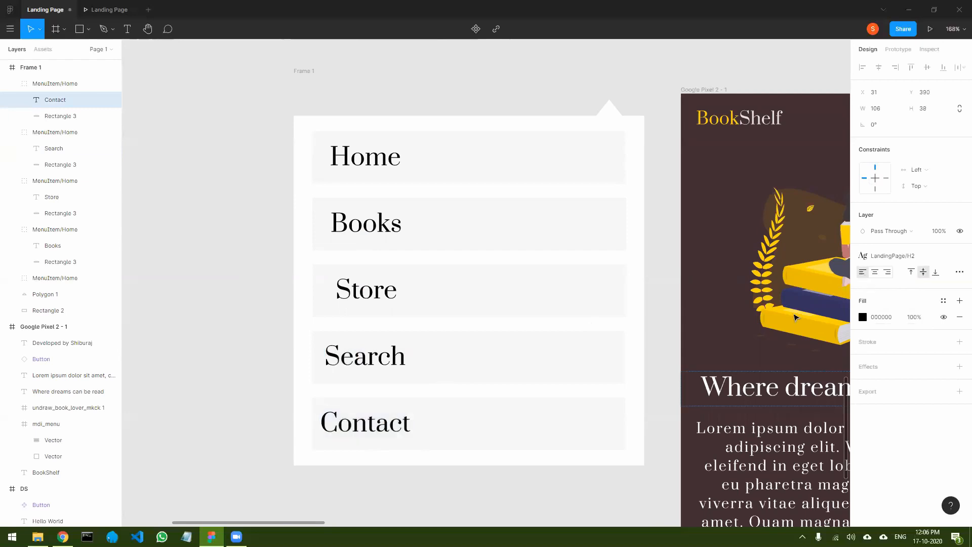
click(386, 425)
key(Escape)
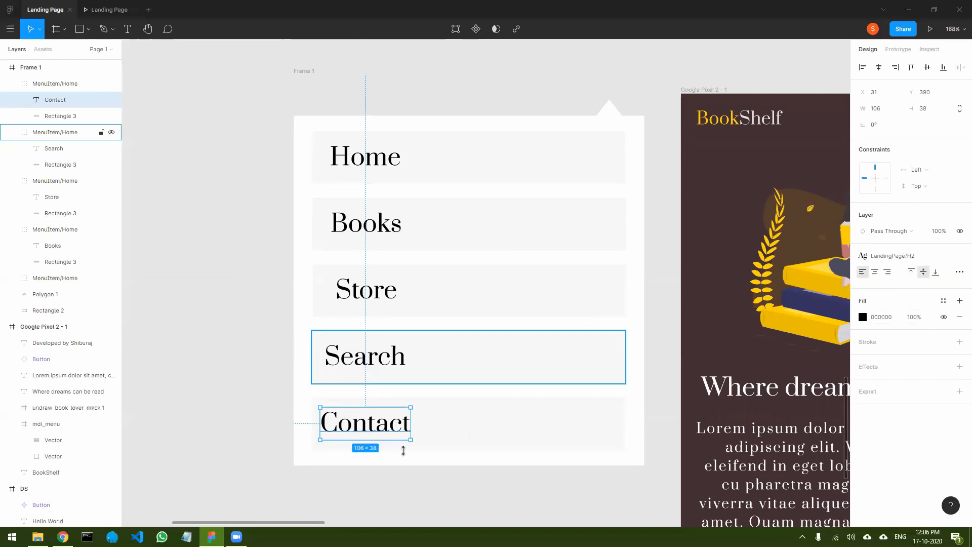
shift+click(441, 434)
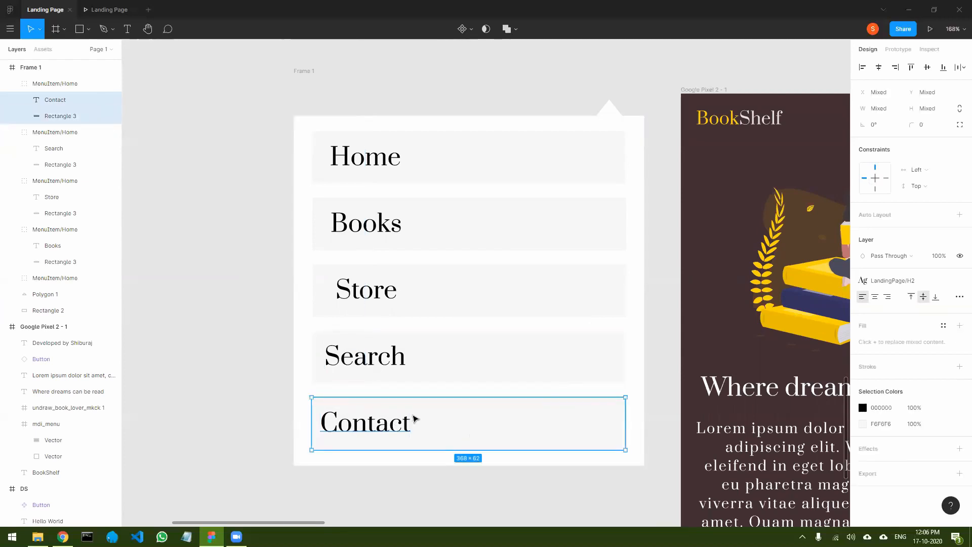
click(405, 425)
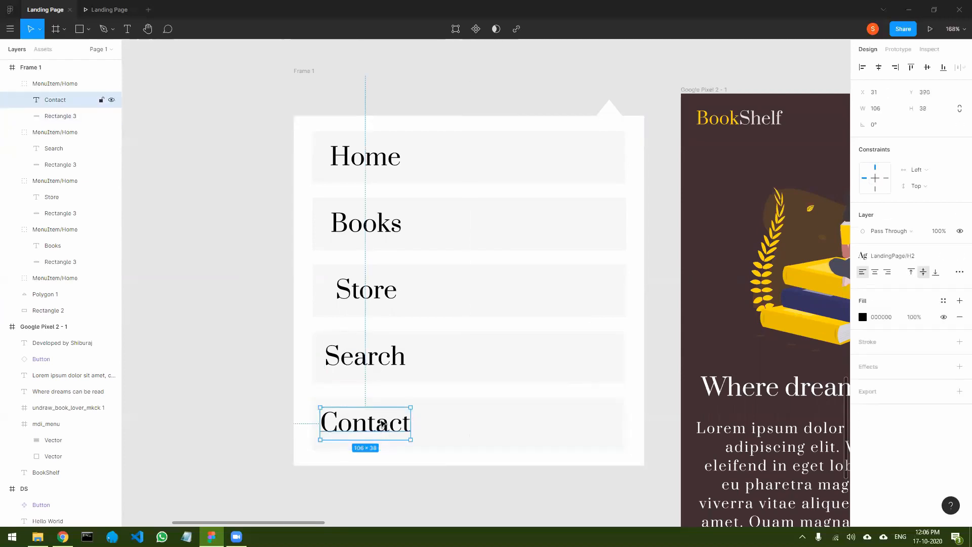
shift+click(375, 366)
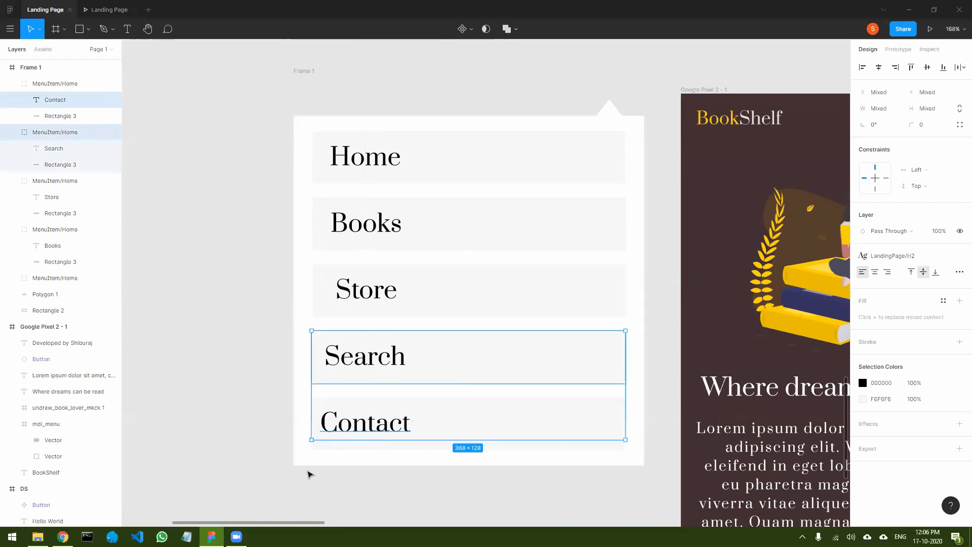
click(310, 473)
Align the left edges of the Books, Store, Search and Contact labels and move them together into line with the Home label at X 42.
double_click(355, 428)
shift+double_click(358, 361)
shift+double_click(355, 289)
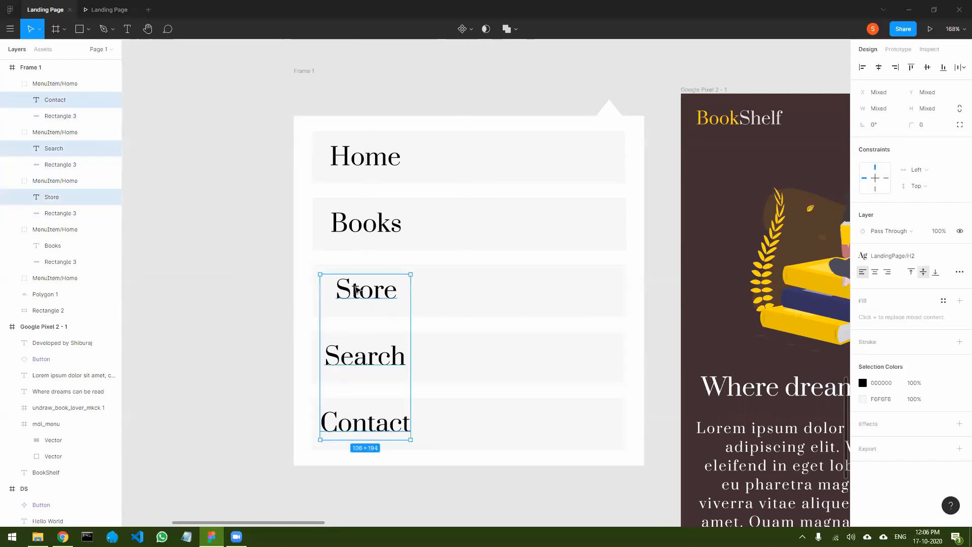
shift+click(360, 233)
shift+click(360, 233)
shift+click(357, 159)
shift+click(379, 175)
shift+click(361, 157)
shift+click(358, 159)
shift+click(358, 159)
shift+click(358, 159)
shift+click(359, 159)
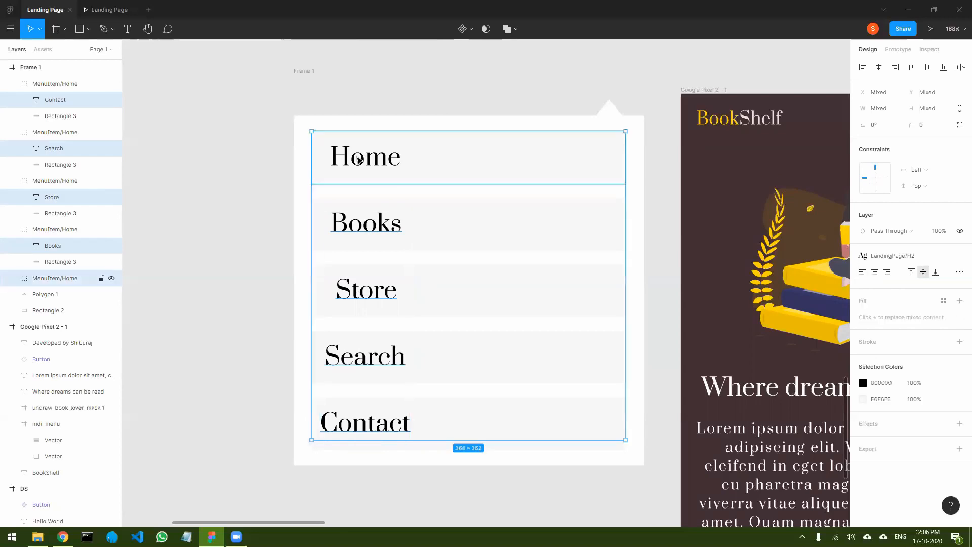
shift+click(358, 159)
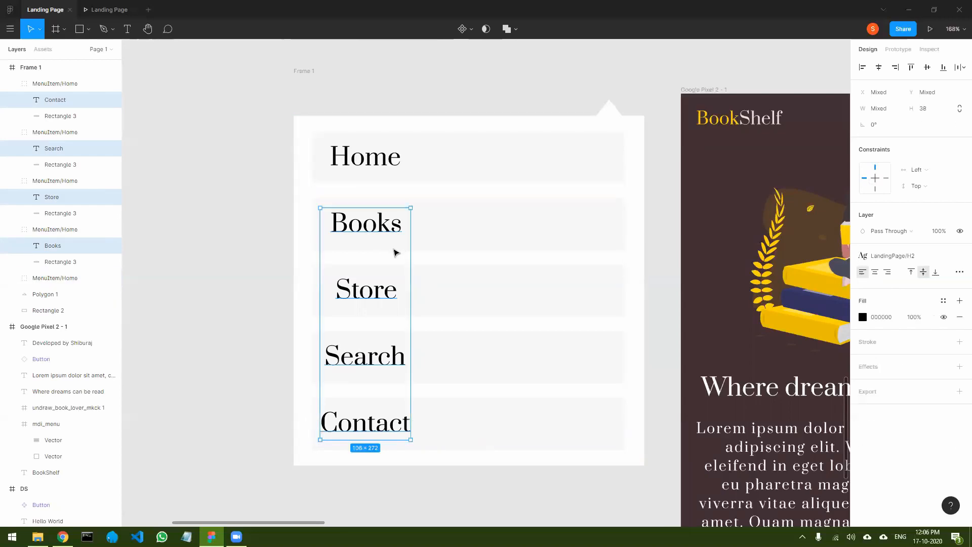
key(alt+a)
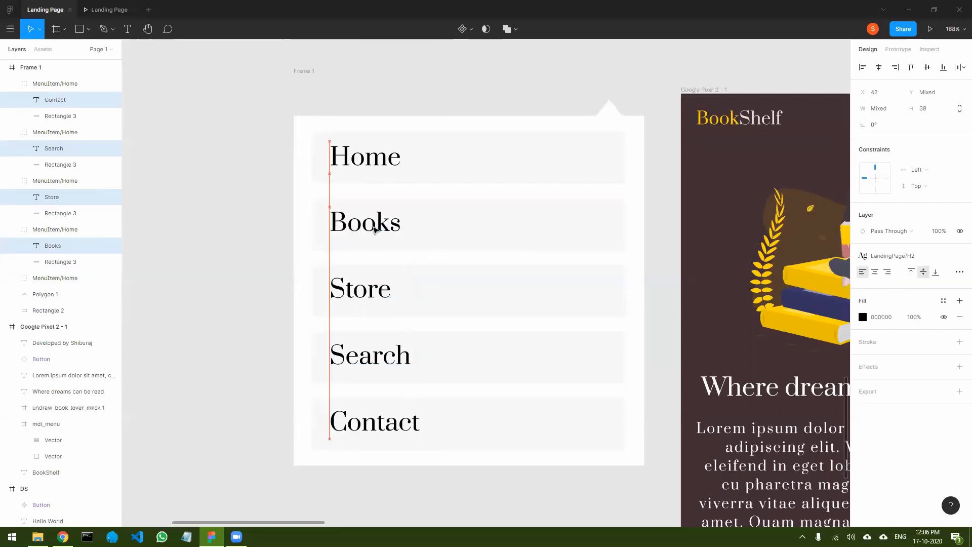
drag(374, 228, 374, 230)
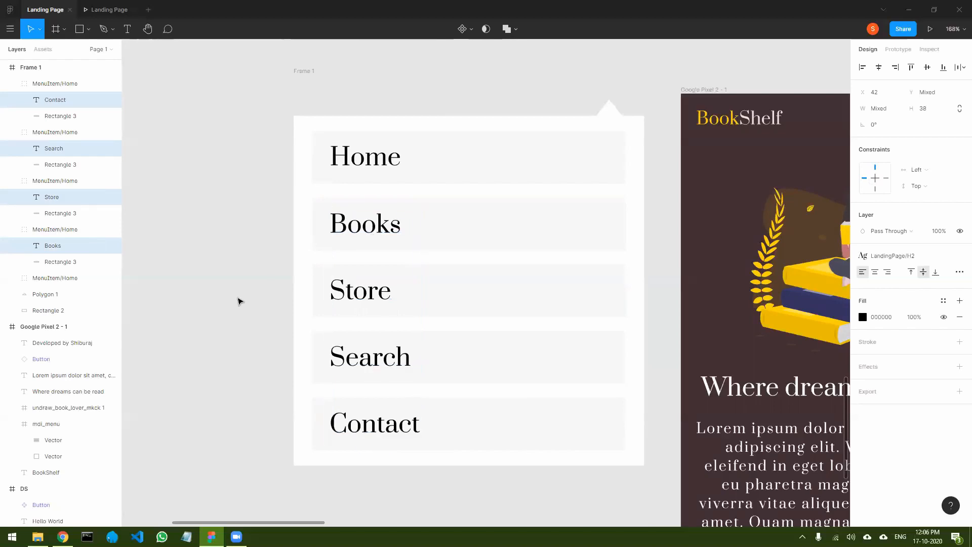
click(238, 304)
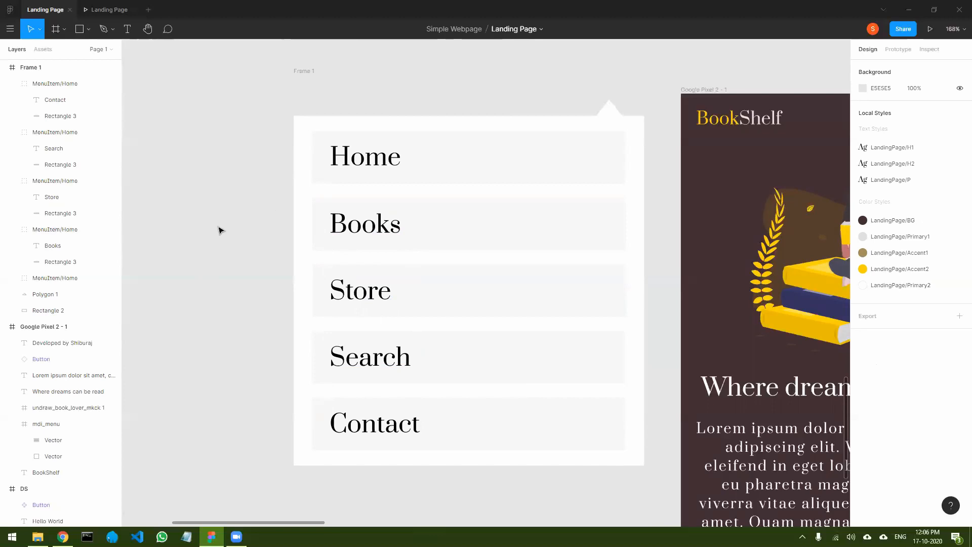
Fill the Home item's background rectangle with the dark brown 402E32 sampled from the mobile page.
scroll(249, 243, down, 3)
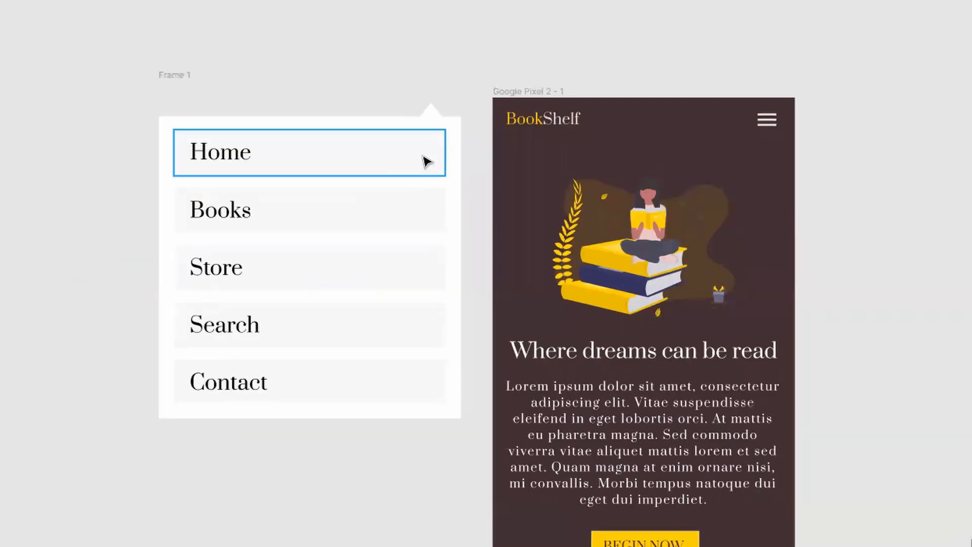
click(427, 161)
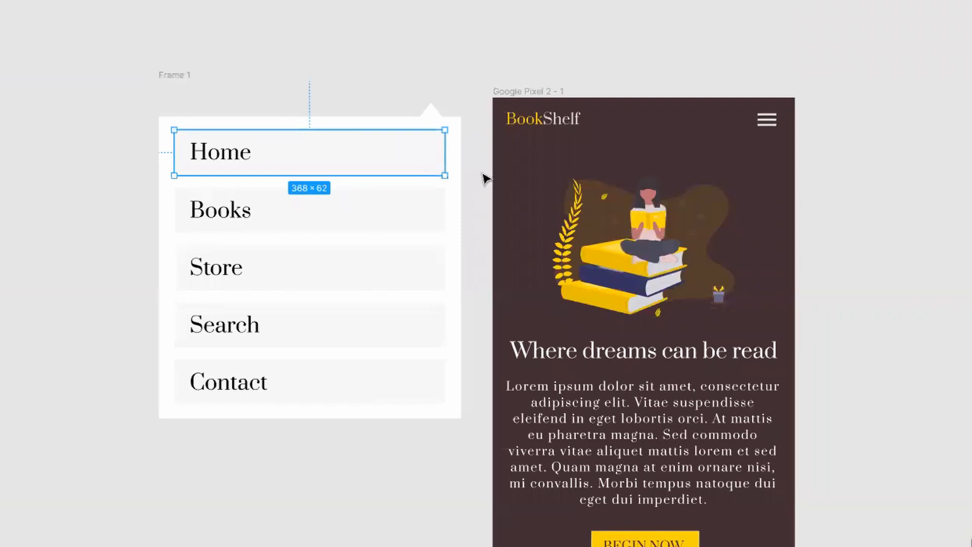
click(882, 277)
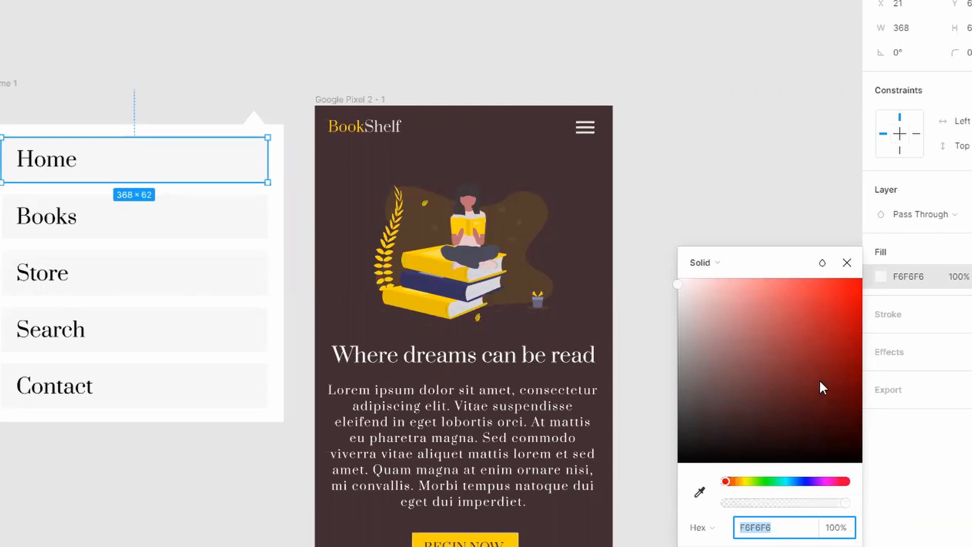
click(699, 491)
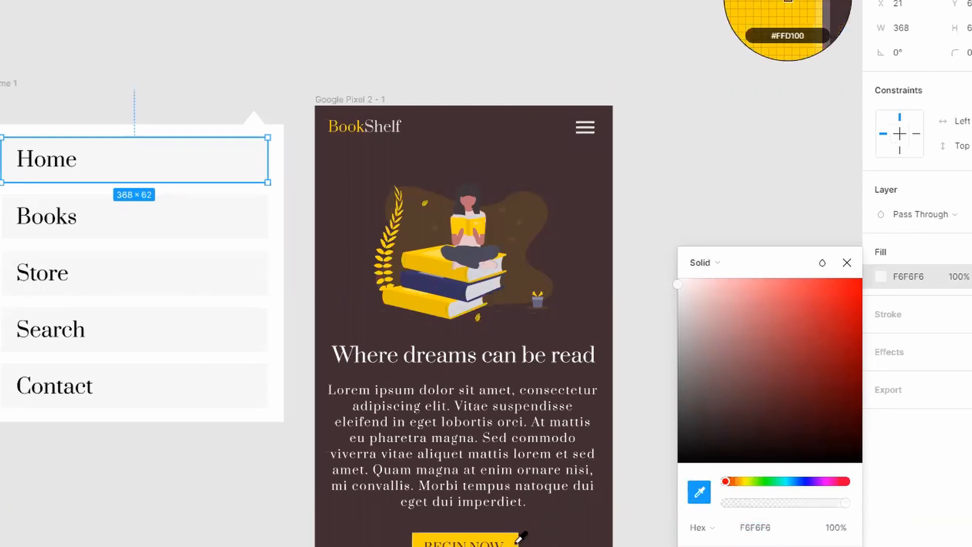
click(594, 540)
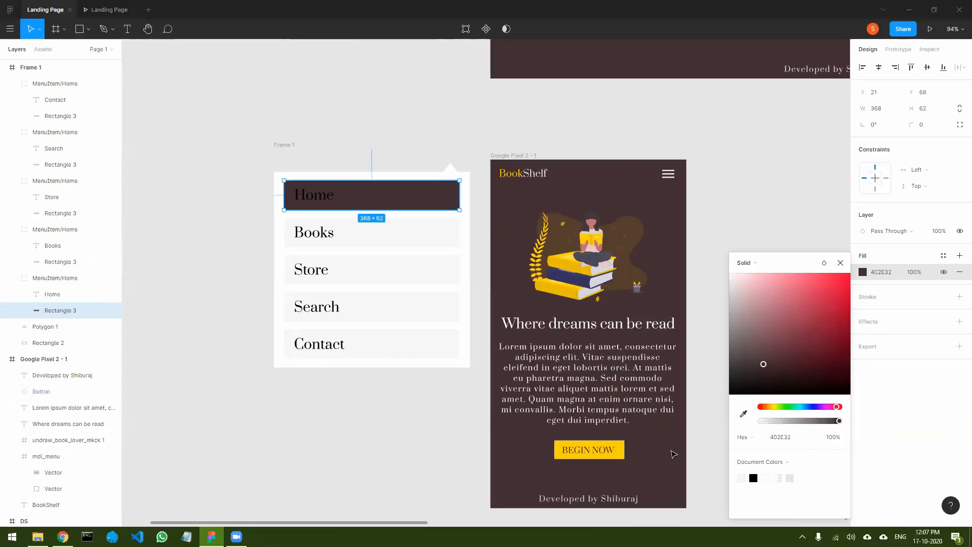
click(840, 262)
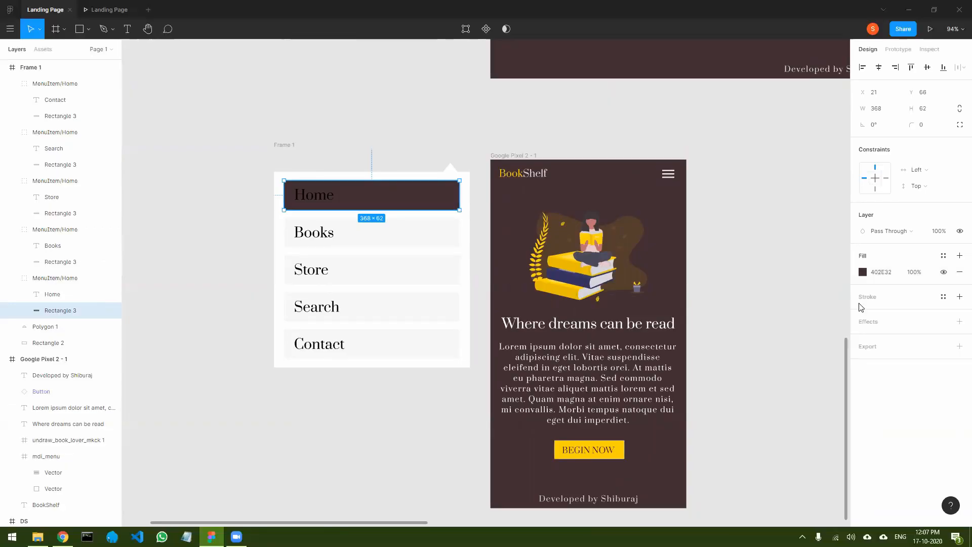
Set the Home label's text colour to white FFFFFF.
double_click(323, 197)
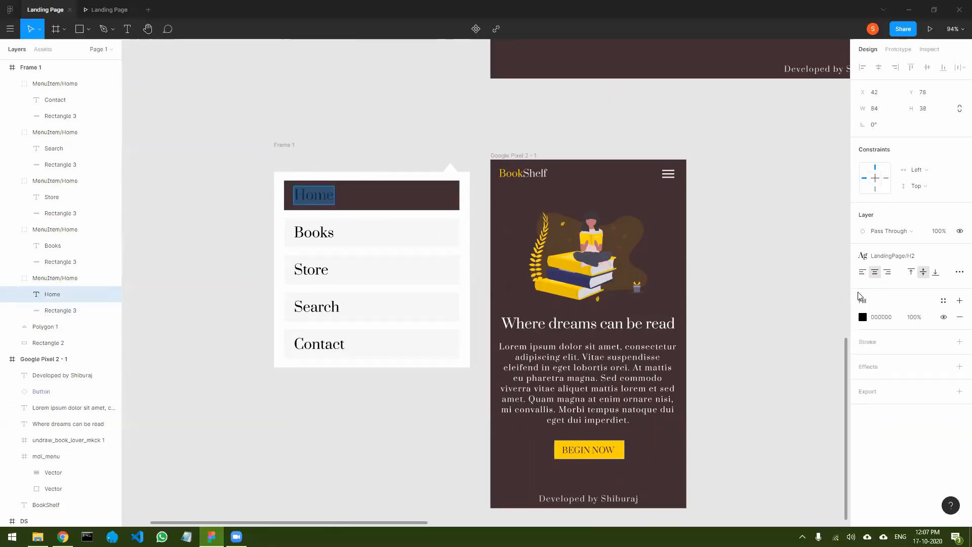
click(863, 318)
drag(793, 314, 715, 268)
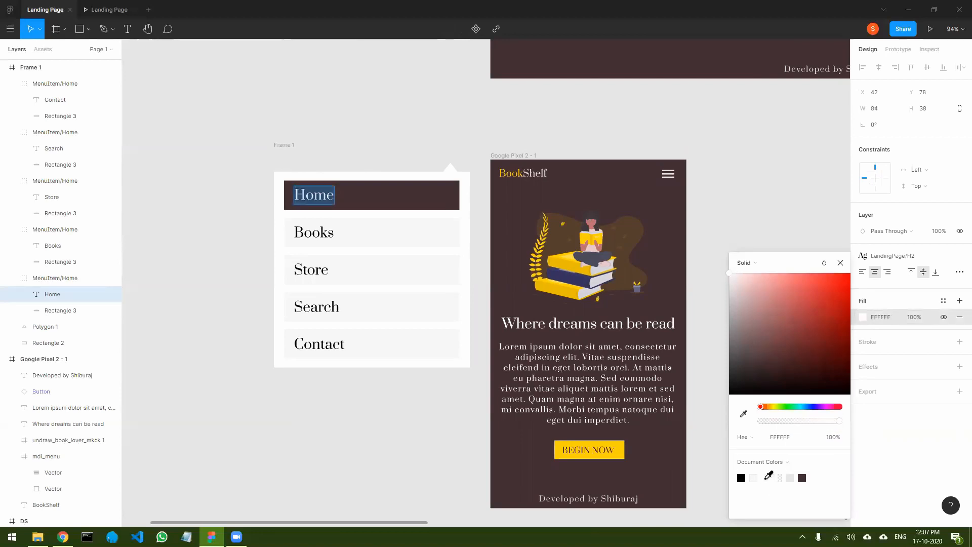
click(840, 263)
key(Escape)
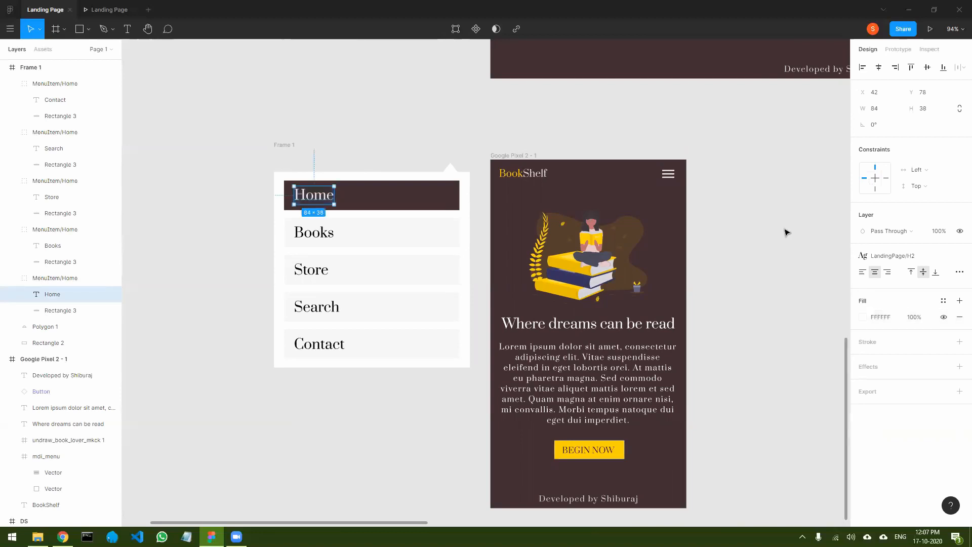
click(778, 310)
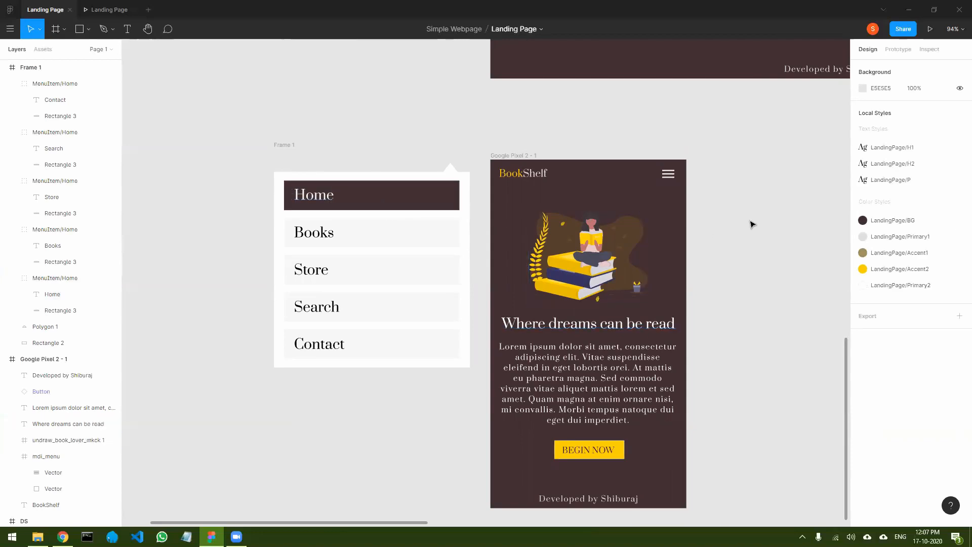
Add an On Click prototype interaction from the mobile page's menu icon that opens Frame 1 as an overlay.
scroll(754, 220, down, 5)
drag(783, 215, 590, 248)
scroll(590, 250, up, 3)
drag(669, 274, 840, 291)
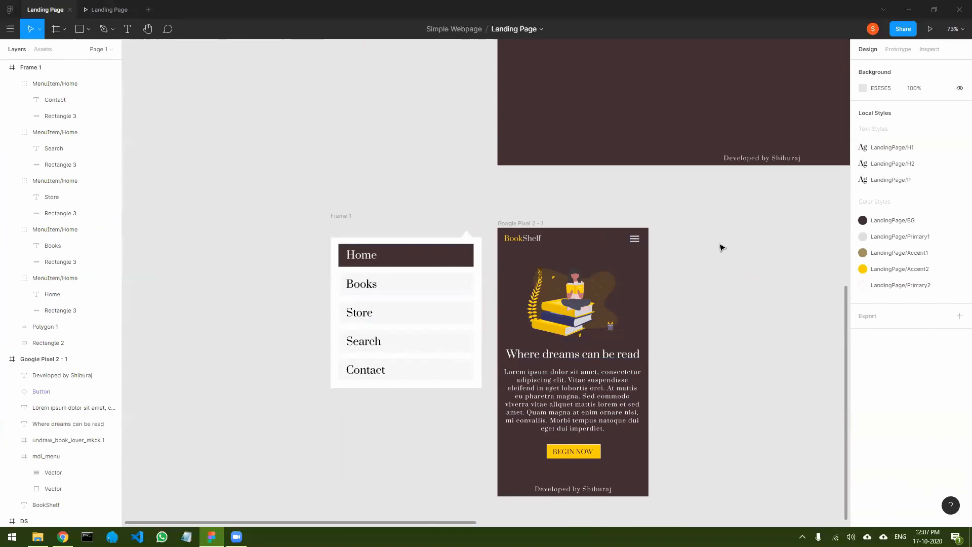
click(898, 49)
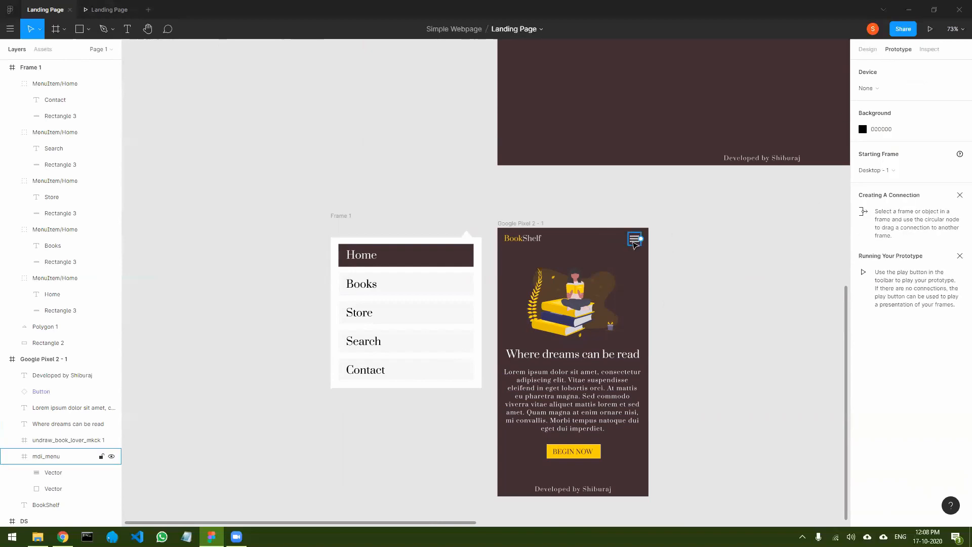
click(635, 242)
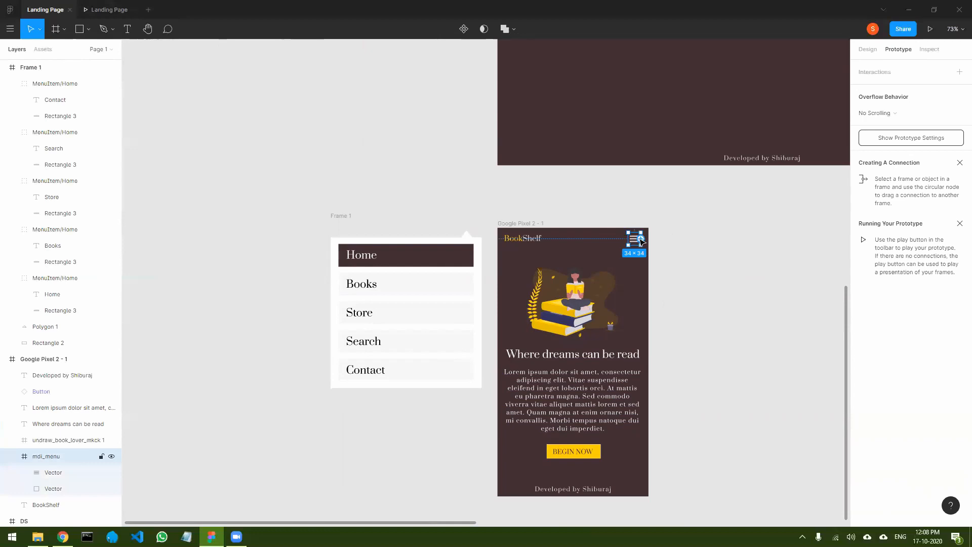
drag(641, 241, 473, 273)
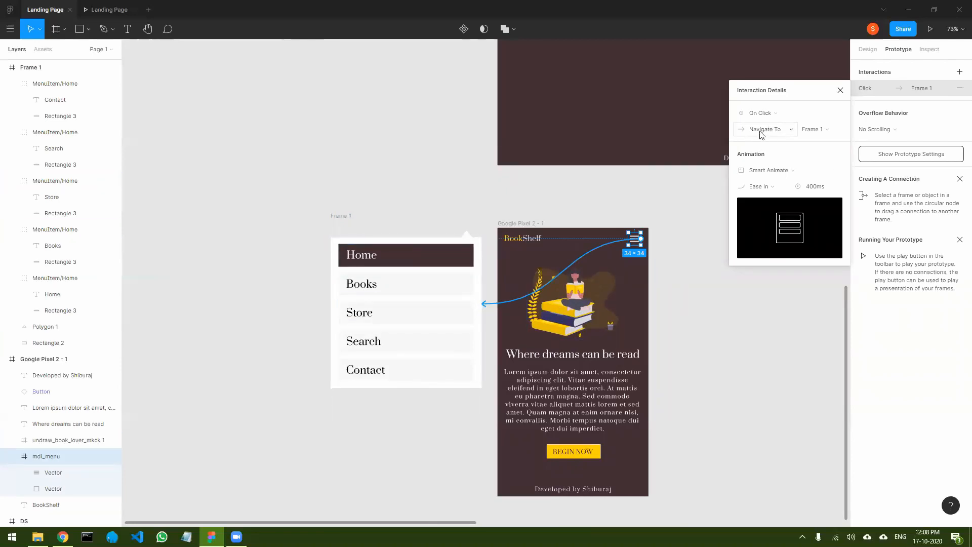
click(789, 130)
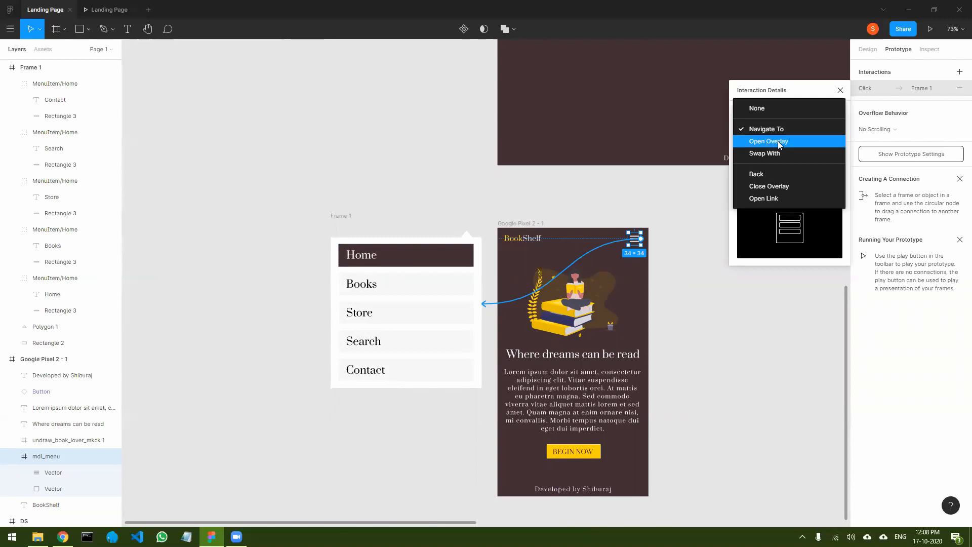
click(778, 140)
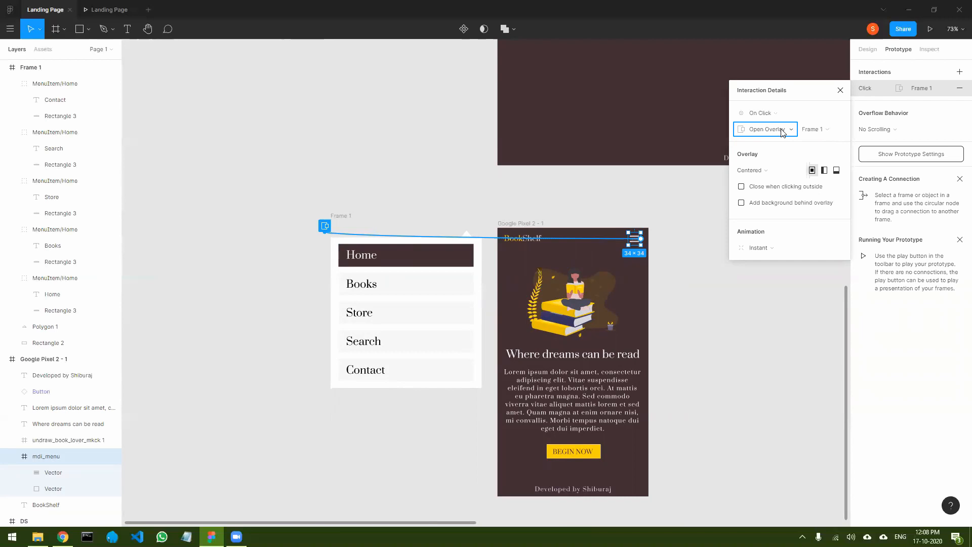
Position the overlay manually just below the phone page's header, closing on outside clicks and with a background behind it.
click(791, 171)
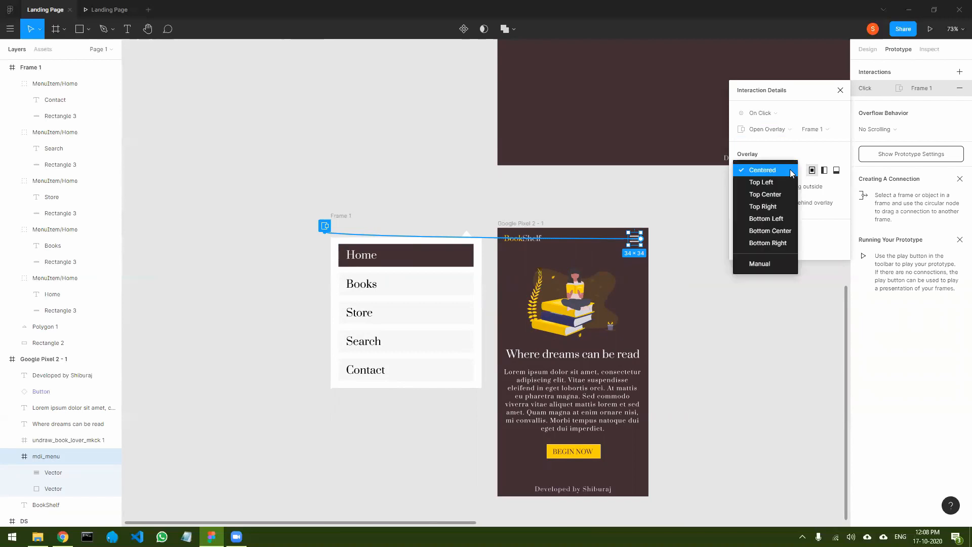
click(758, 267)
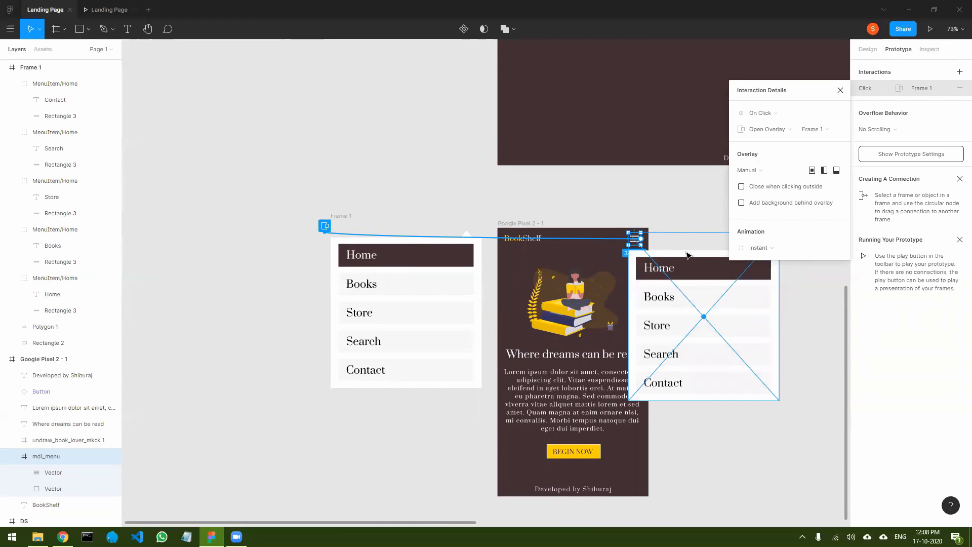
drag(693, 255, 567, 263)
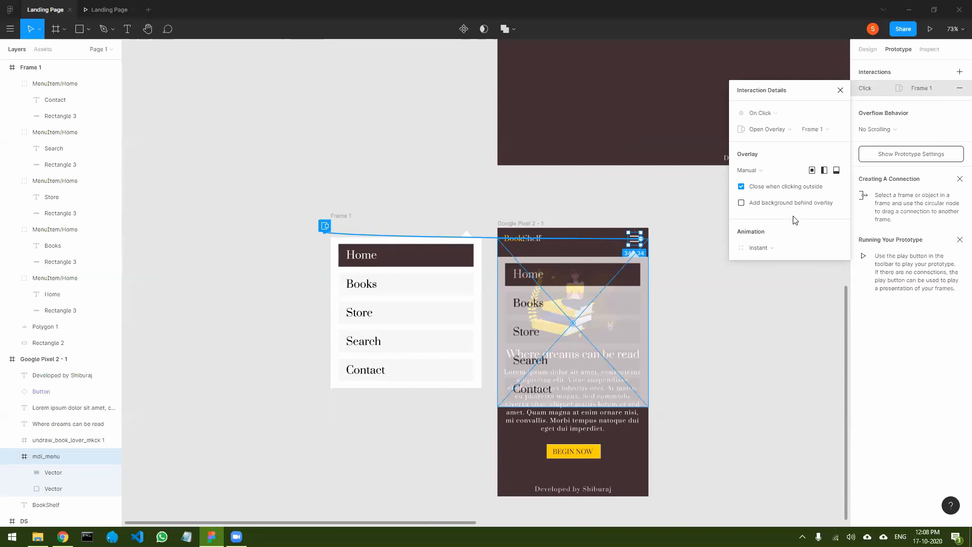
click(742, 203)
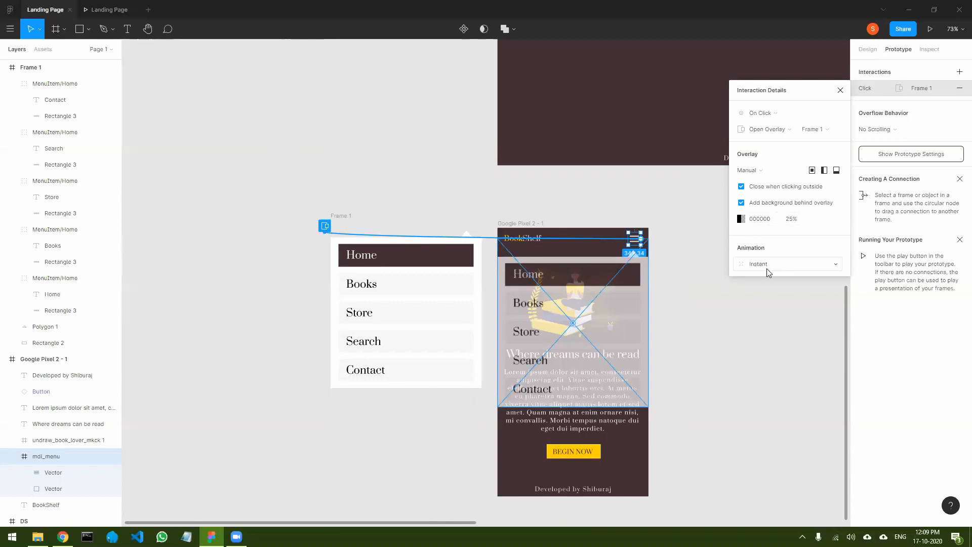
Set the overlay's animation to Move In, upward, with Ease In And Out easing.
click(835, 266)
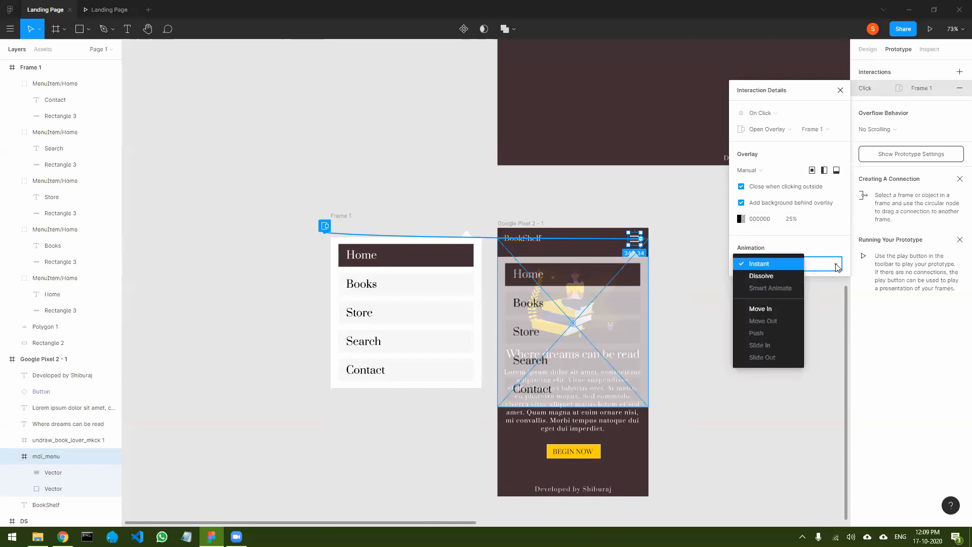
click(770, 309)
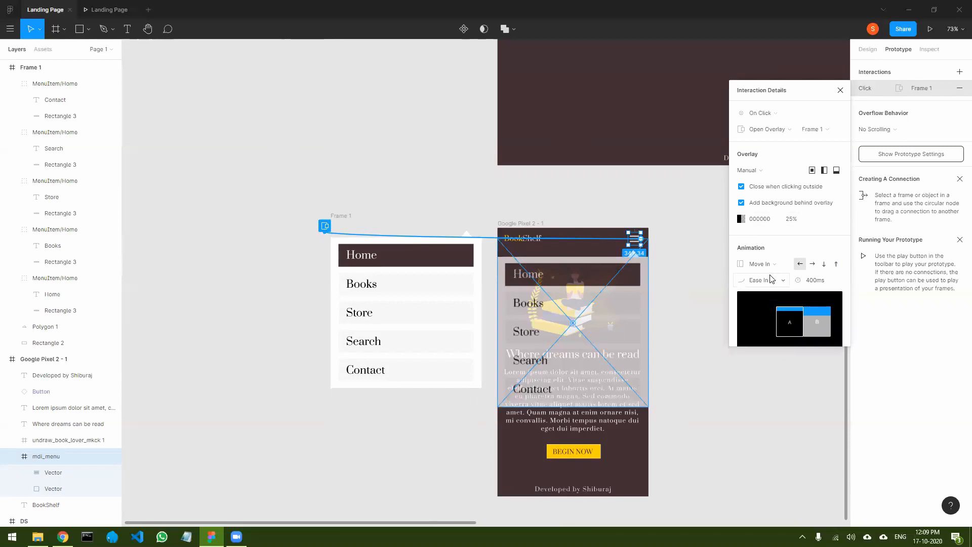
click(837, 264)
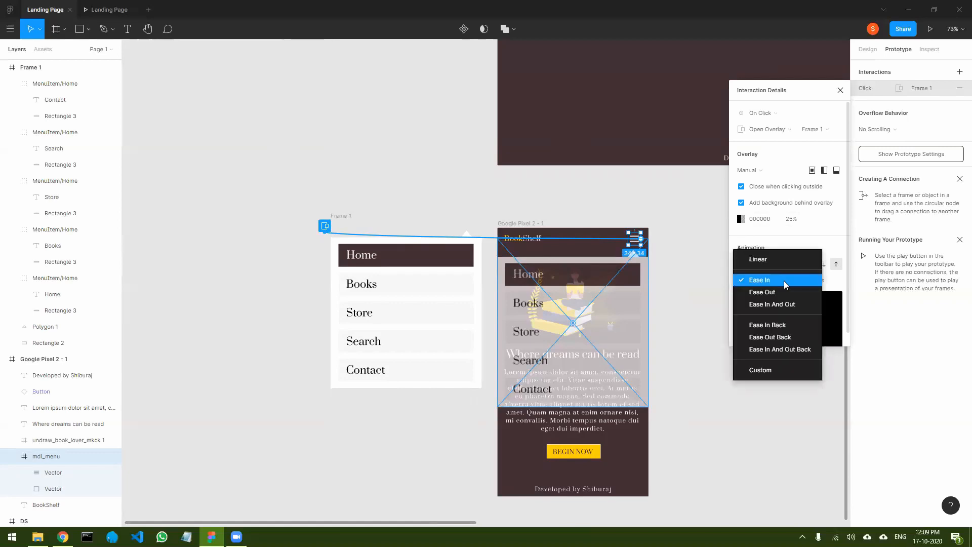
click(772, 304)
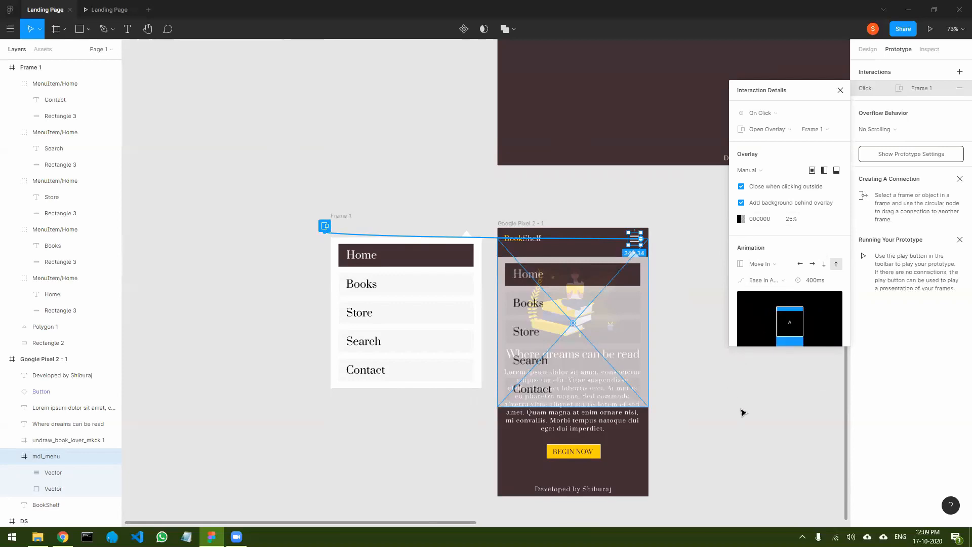
click(742, 411)
Make Google Pixel 2 - 1 the prototype's starting frame instead of Desktop - 1.
scroll(445, 195, down, 3)
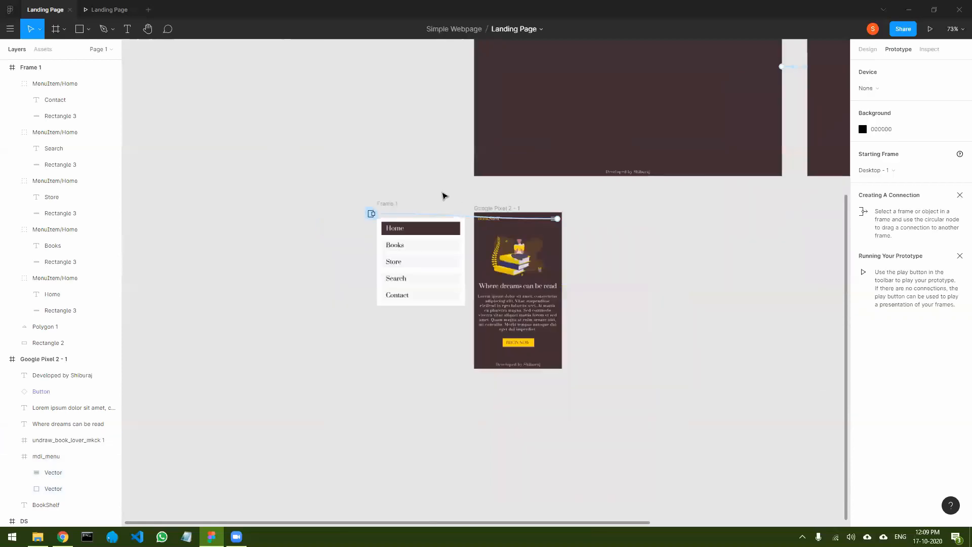
drag(417, 150, 358, 276)
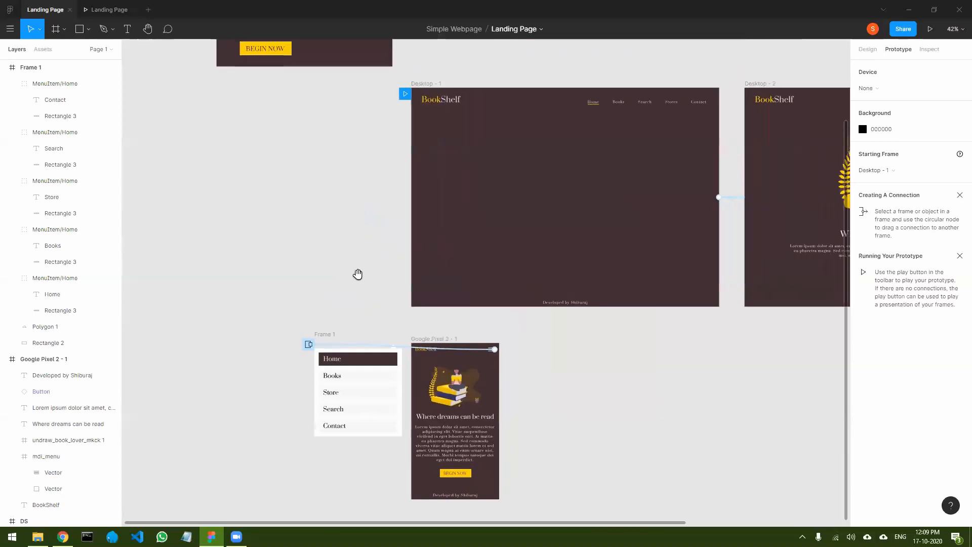
click(106, 10)
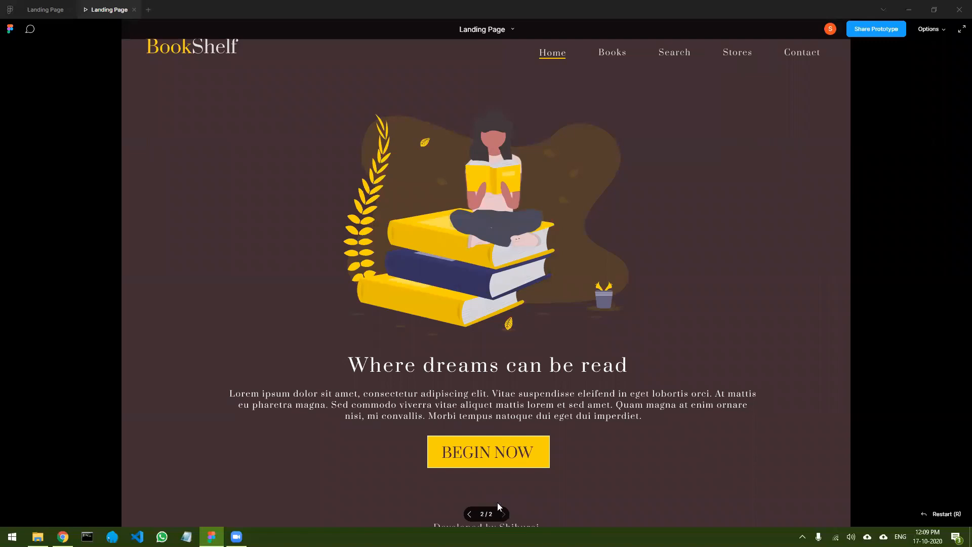
click(52, 11)
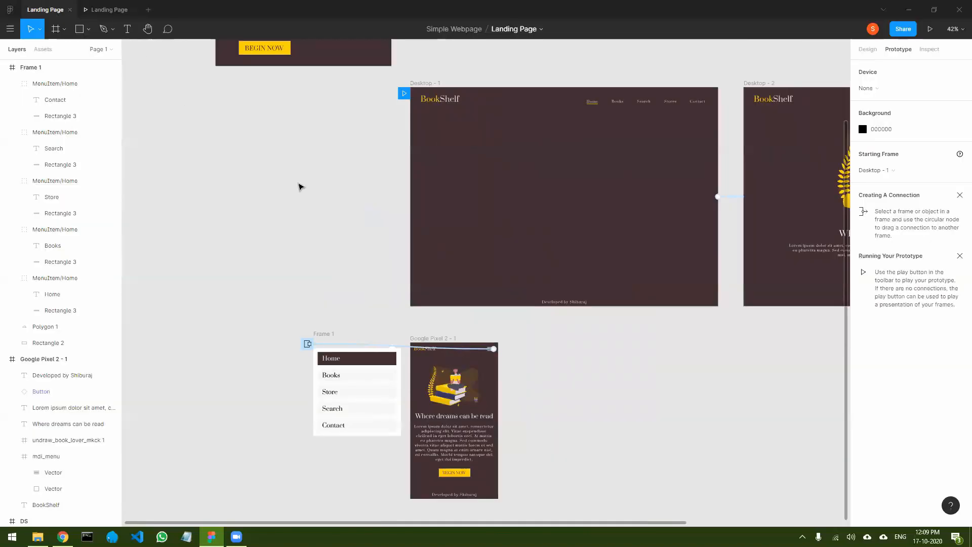
drag(404, 99, 404, 352)
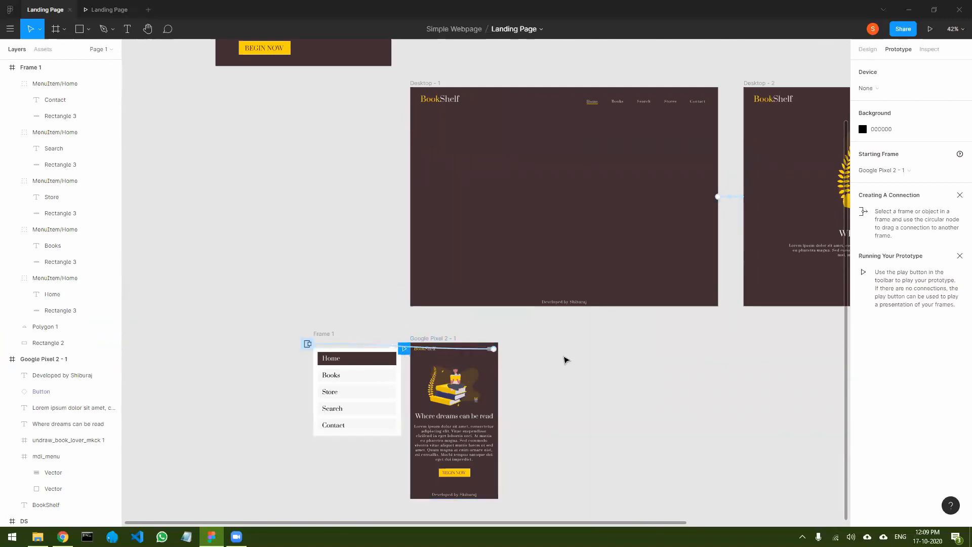
Test the mobile prototype preview by repeatedly opening and closing the menu overlay from the menu icon.
click(92, 10)
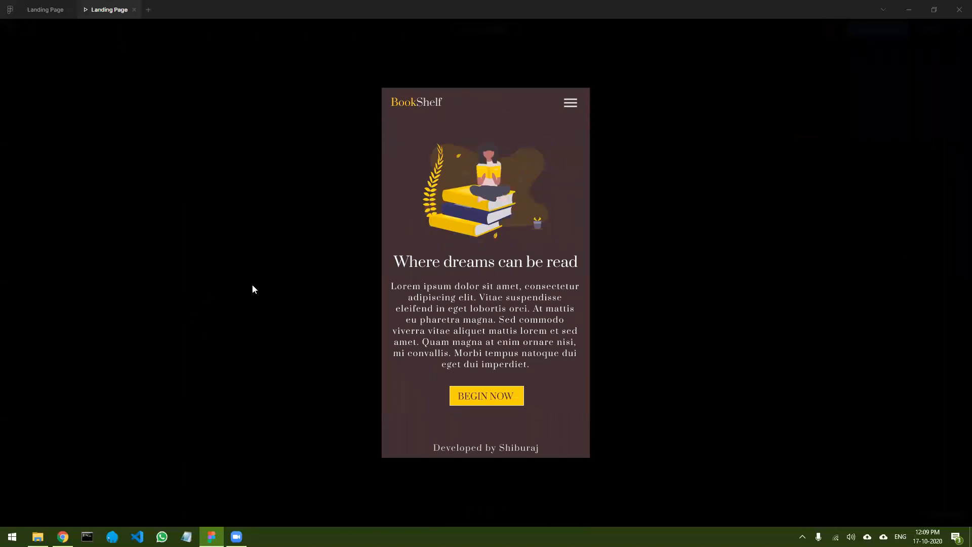
click(570, 103)
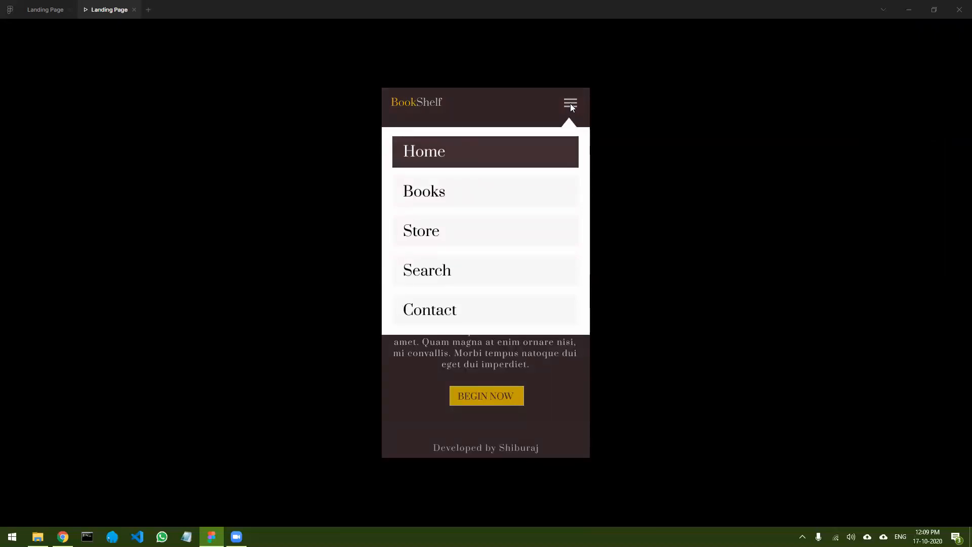
click(554, 385)
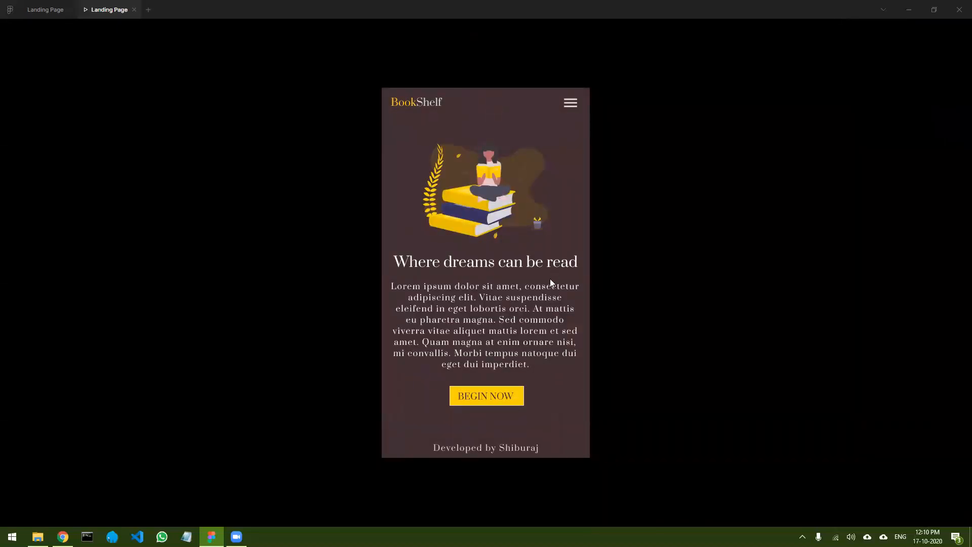
click(570, 103)
click(571, 103)
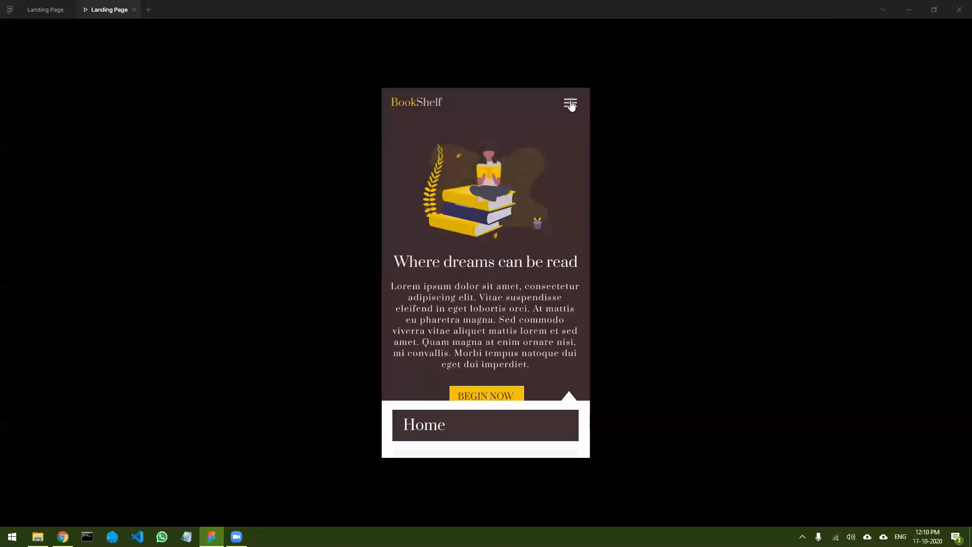
click(571, 103)
click(571, 104)
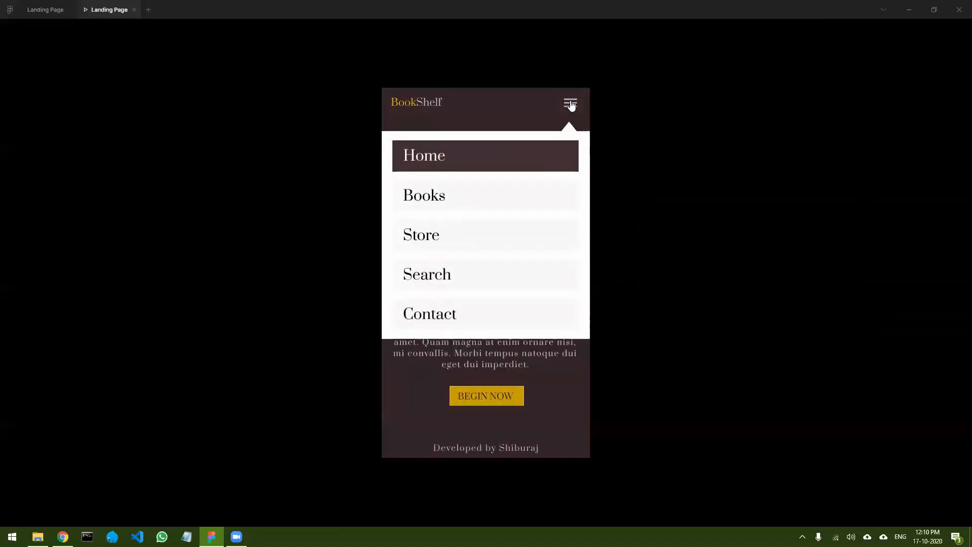
click(571, 104)
click(571, 104)
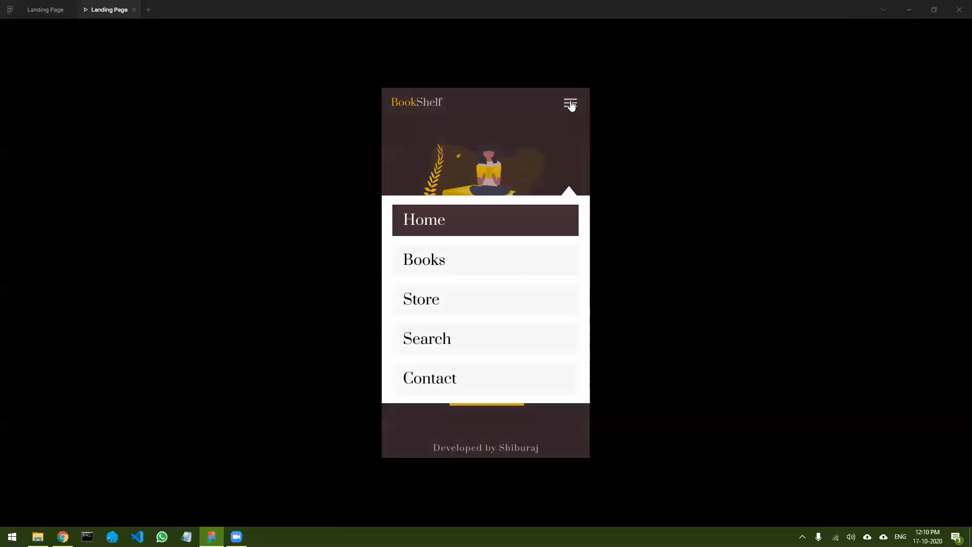
Replay the upward Move In animation of the menu overlay in the mobile preview, leaving the overlay open.
click(571, 104)
click(571, 104)
click(570, 102)
click(569, 103)
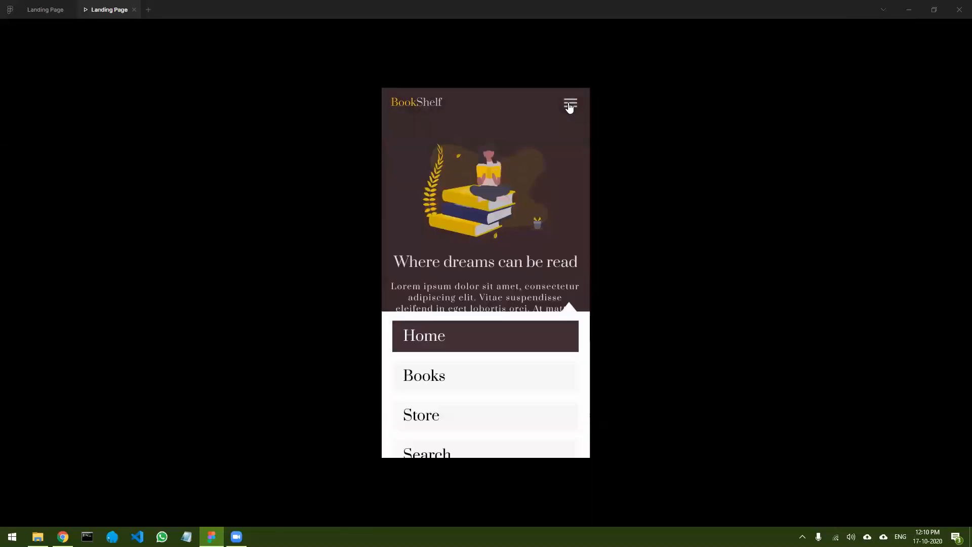
click(569, 101)
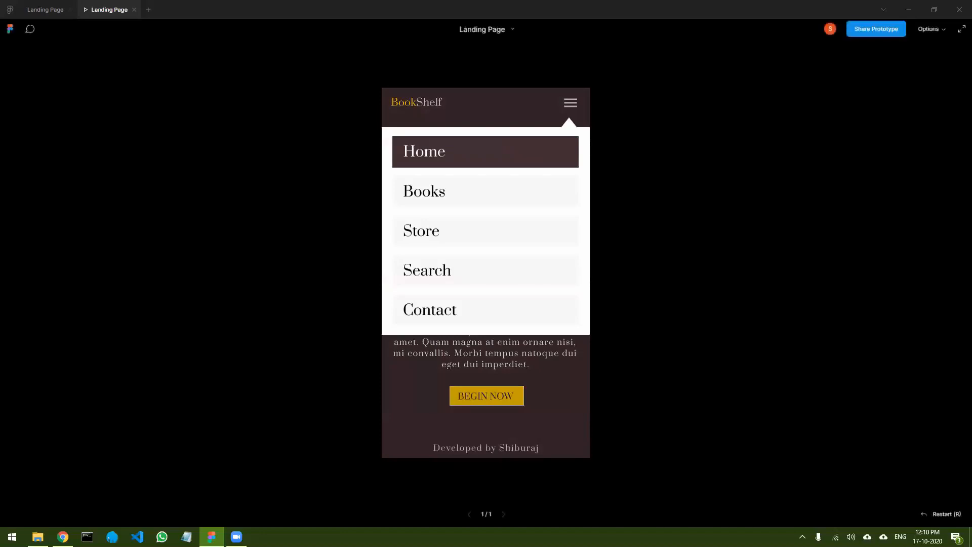
Change the animation of the phone page menu icon's overlay interaction to Dissolve.
click(43, 9)
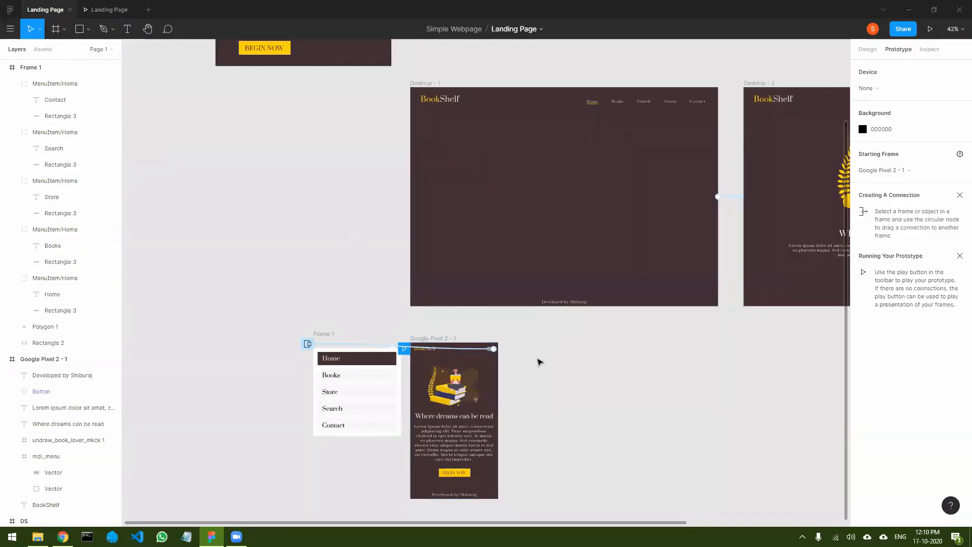
click(478, 350)
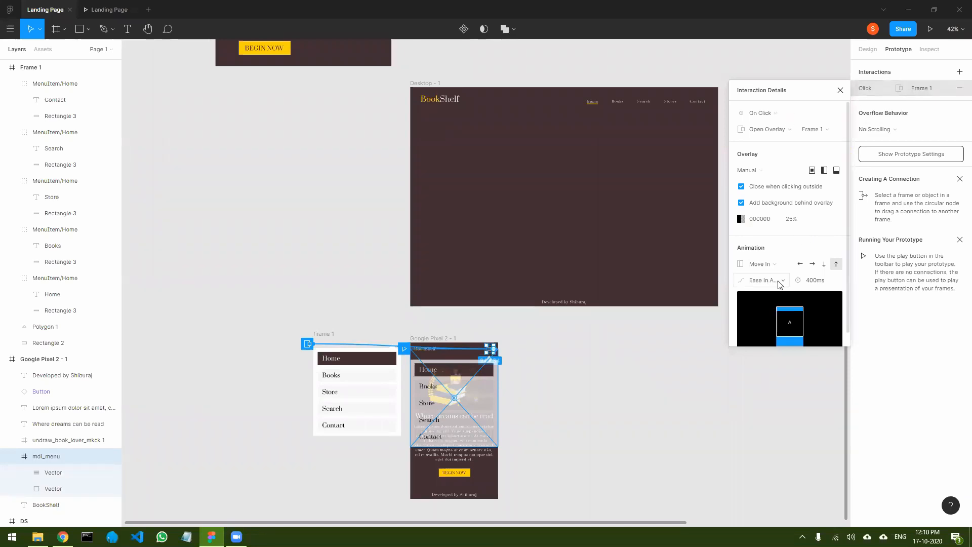
click(778, 267)
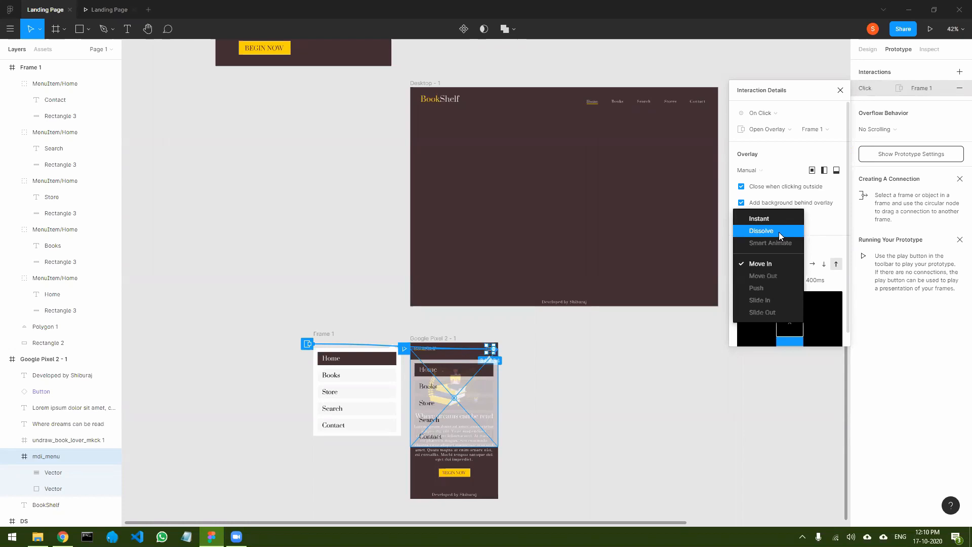
click(779, 232)
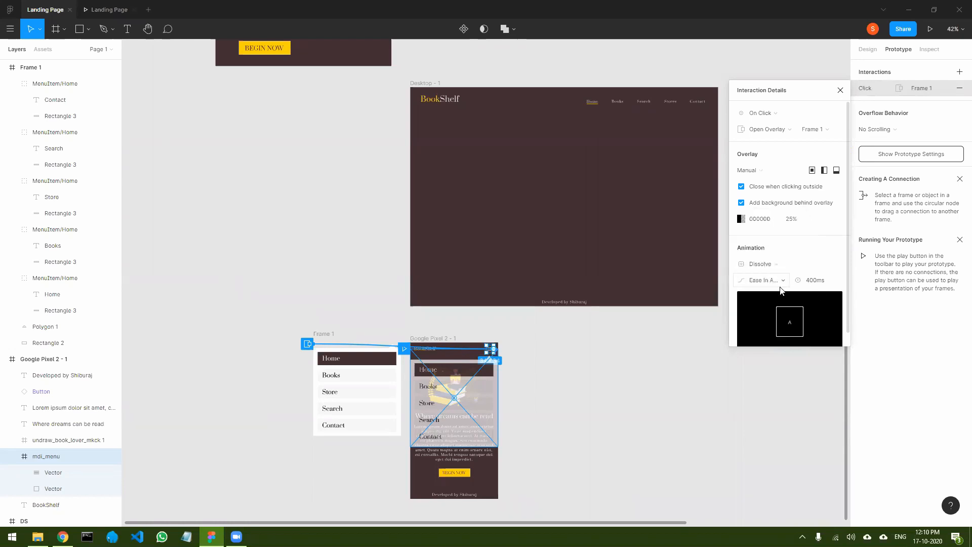
click(668, 403)
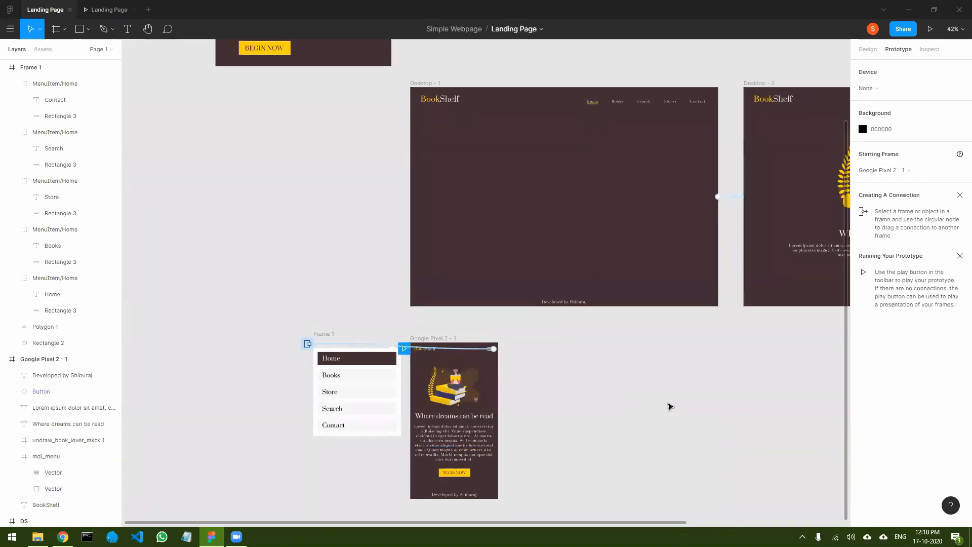
Test the Dissolve animation by repeatedly toggling the menu overlay in the prototype preview, and return to the design file's overview of all frames.
click(116, 11)
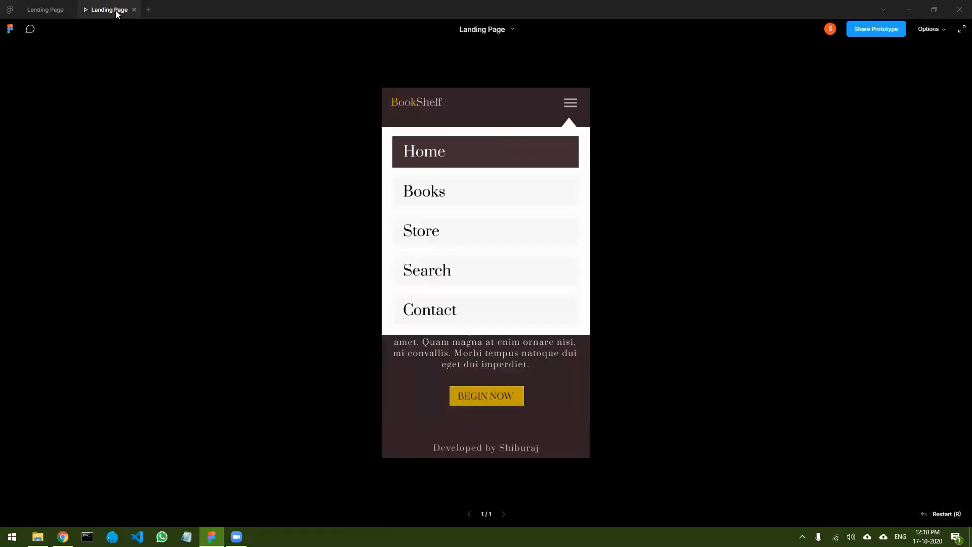
click(570, 99)
click(570, 100)
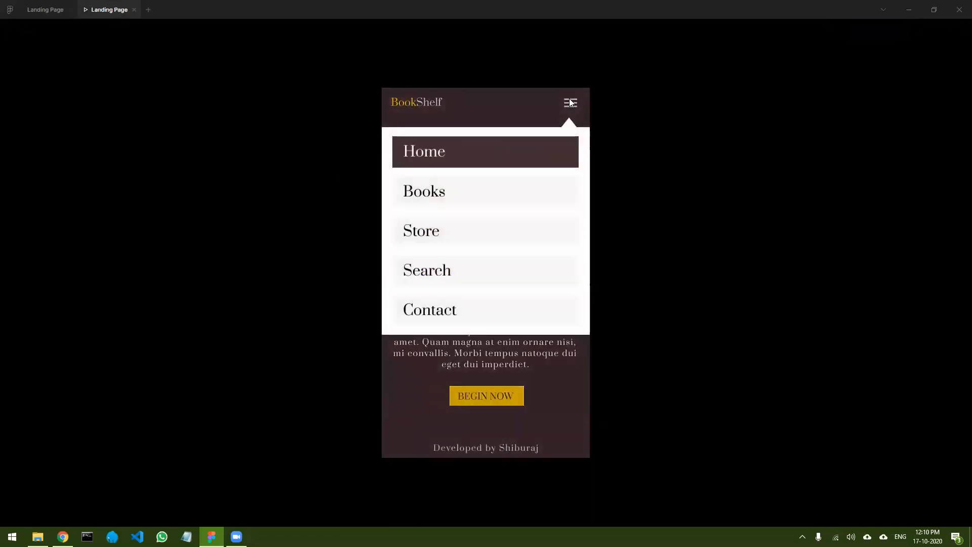
click(571, 103)
click(570, 102)
click(570, 103)
click(570, 102)
click(570, 101)
click(569, 101)
click(570, 101)
click(570, 101)
click(570, 102)
click(569, 102)
click(570, 101)
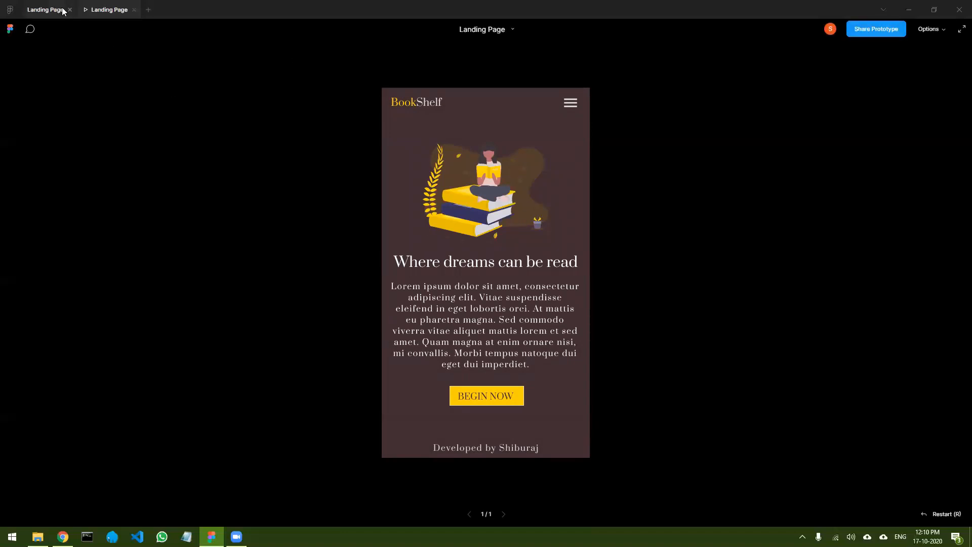
click(45, 10)
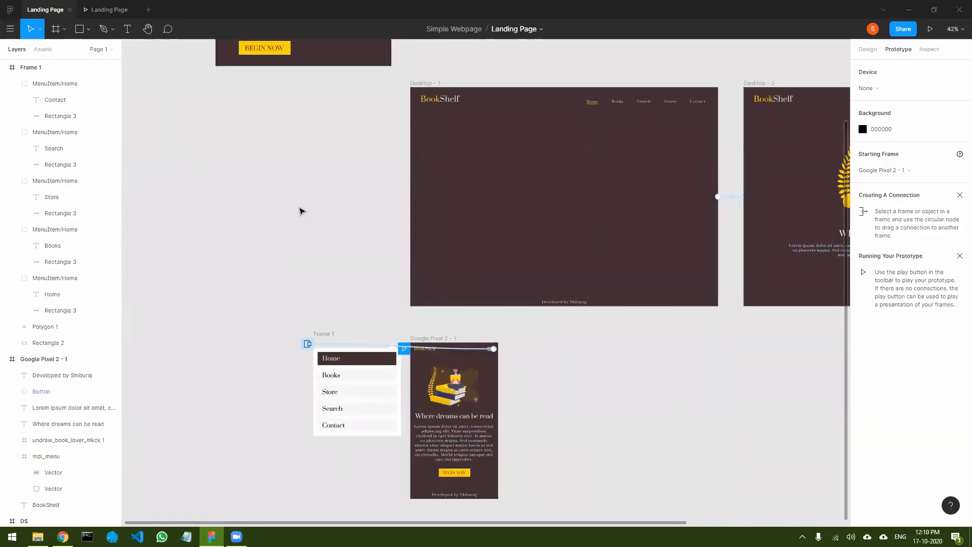
scroll(302, 211, down, 3)
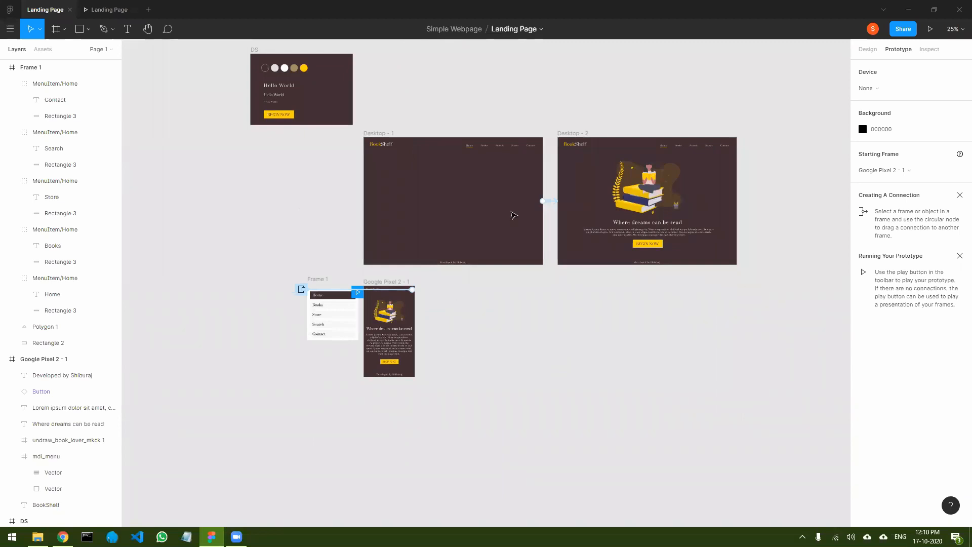